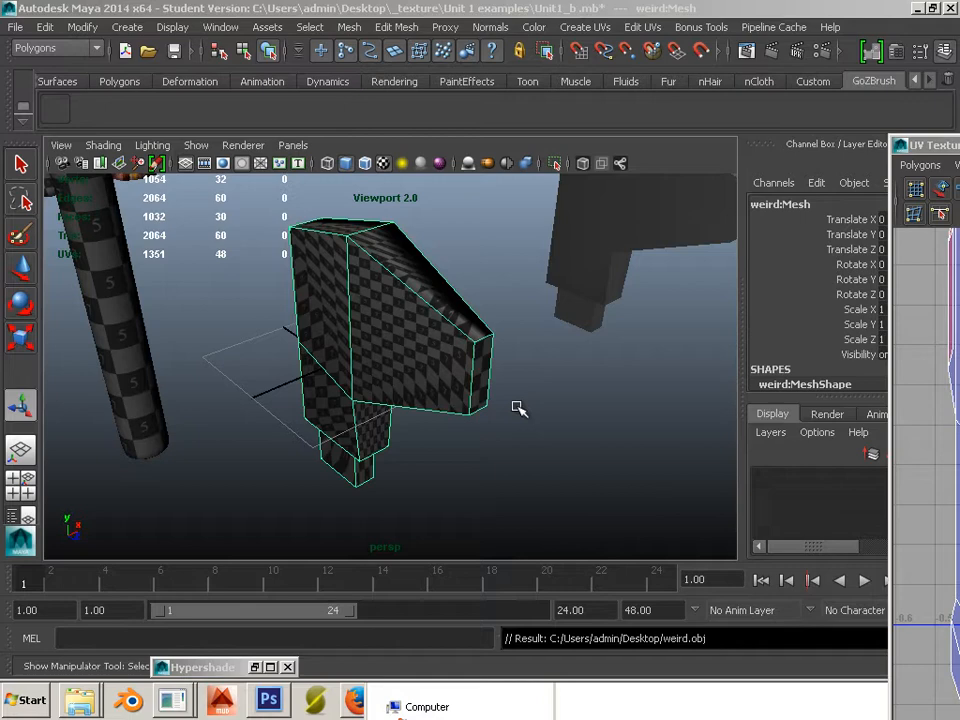
Examine the shape and checker texture of the selected mesh from several sides, including its recessed narrow end
{"action": "left_click_drag", "start_coordinate": [334, 315], "coordinate": [360, 369], "text": "alt"}
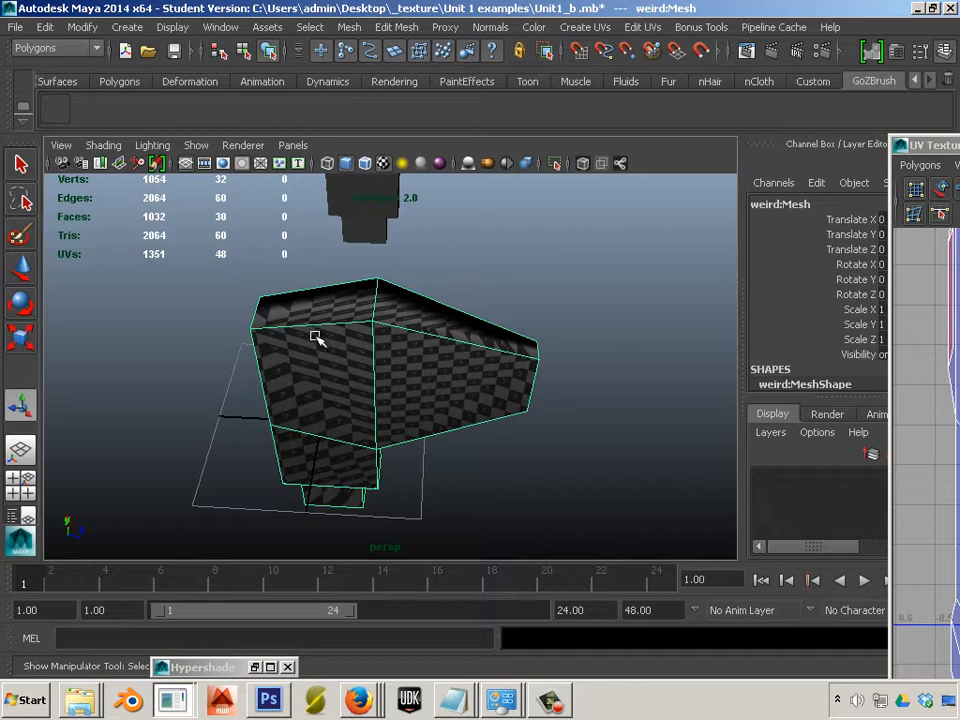
{"action": "left_click_drag", "start_coordinate": [316, 338], "coordinate": [379, 391], "text": "alt"}
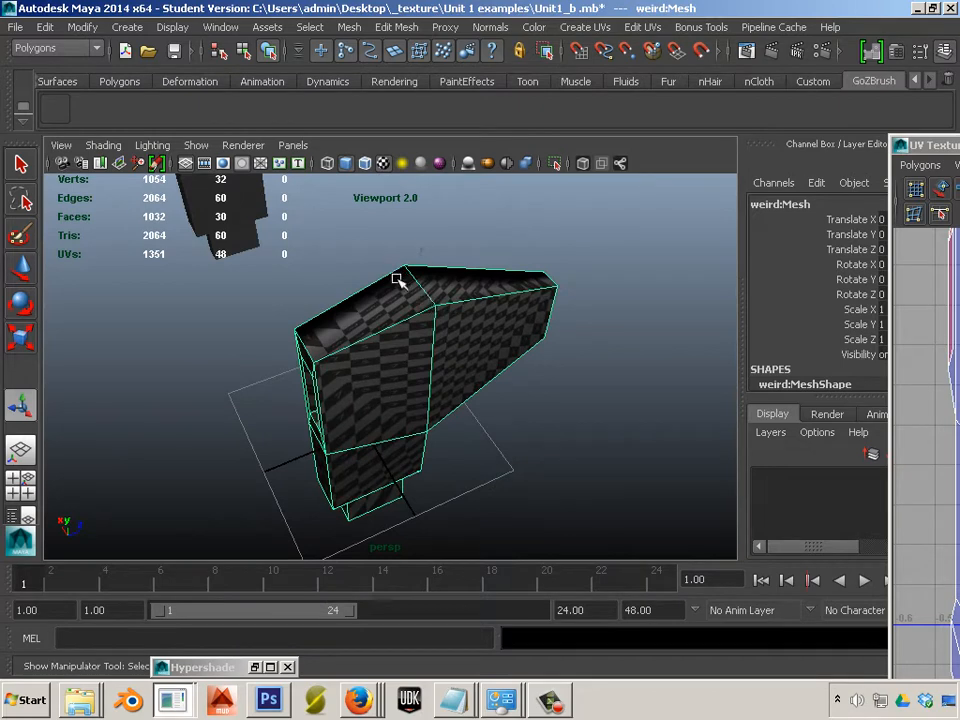
{"action": "scroll", "coordinate": [403, 287], "scroll_direction": "up", "scroll_amount": 3}
{"action": "left_click_drag", "start_coordinate": [300, 317], "coordinate": [386, 308], "text": "alt"}
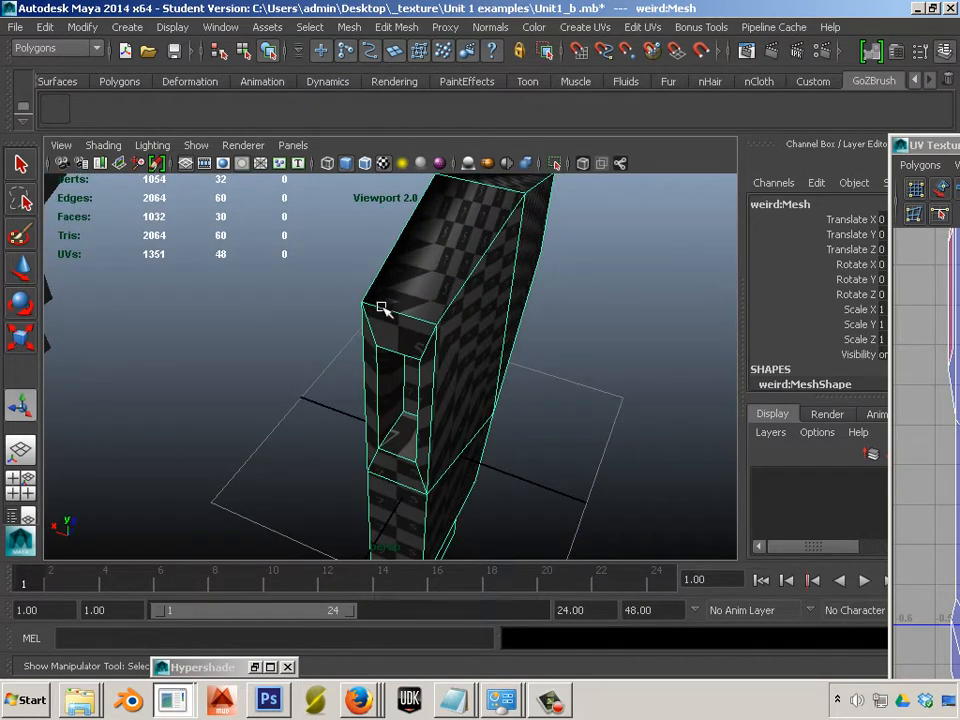
{"action": "scroll", "coordinate": [390, 340], "scroll_direction": "down", "scroll_amount": 3}
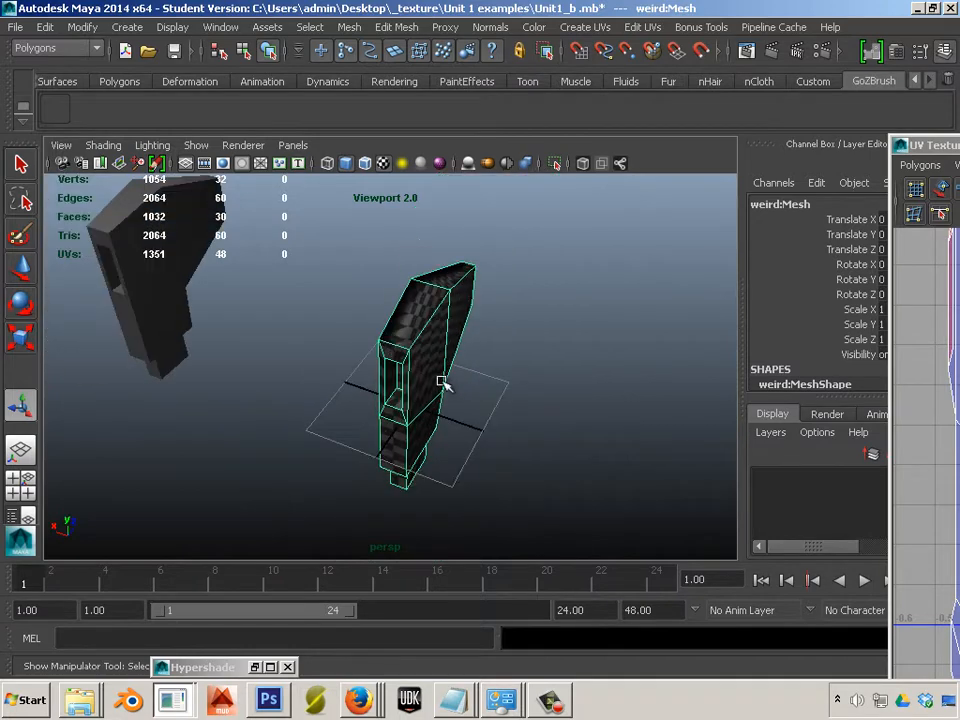
{"action": "left_click_drag", "start_coordinate": [443, 383], "coordinate": [440, 372], "text": "alt"}
{"action": "left_click", "coordinate": [15, 28]}
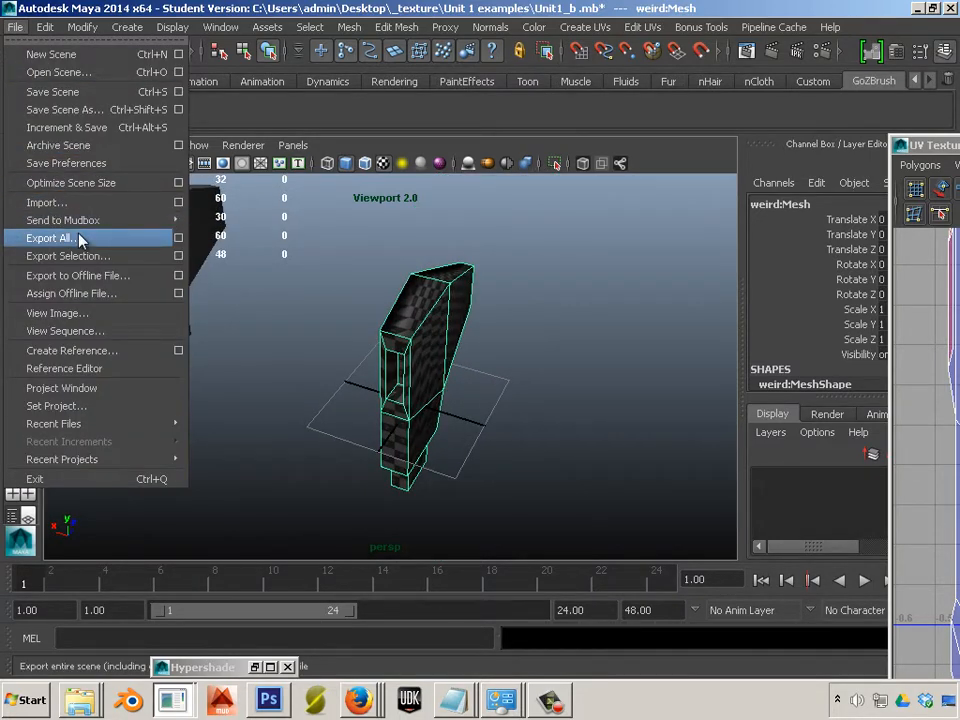
{"action": "left_click_drag", "start_coordinate": [285, 377], "coordinate": [381, 300], "text": "alt"}
{"action": "left_click", "coordinate": [15, 27]}
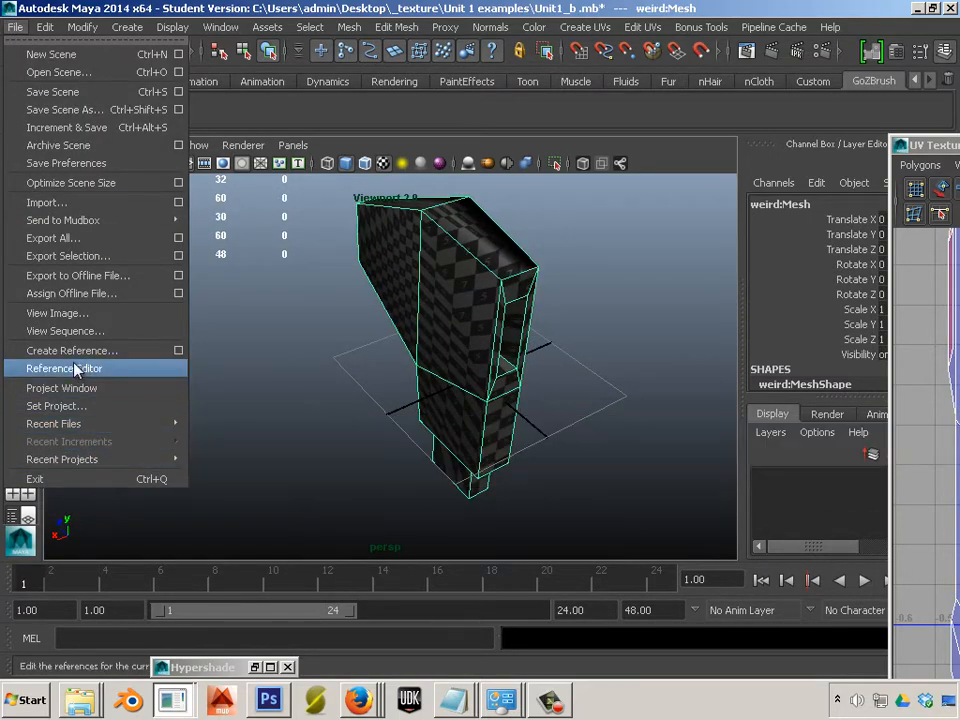
{"action": "left_click", "coordinate": [63, 257]}
{"action": "left_click", "coordinate": [938, 555]}
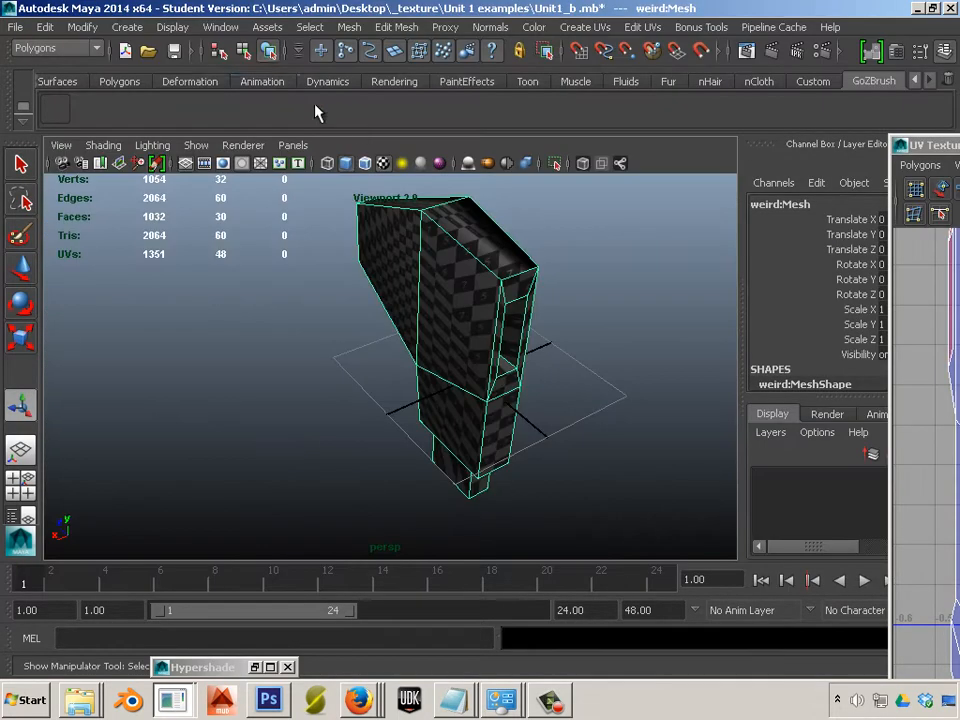
Check in the Plug-in Manager whether the objExport.mll plug-in is loaded and set to auto load
{"action": "left_click", "coordinate": [222, 27]}
{"action": "mouse_move", "coordinate": [252, 126]}
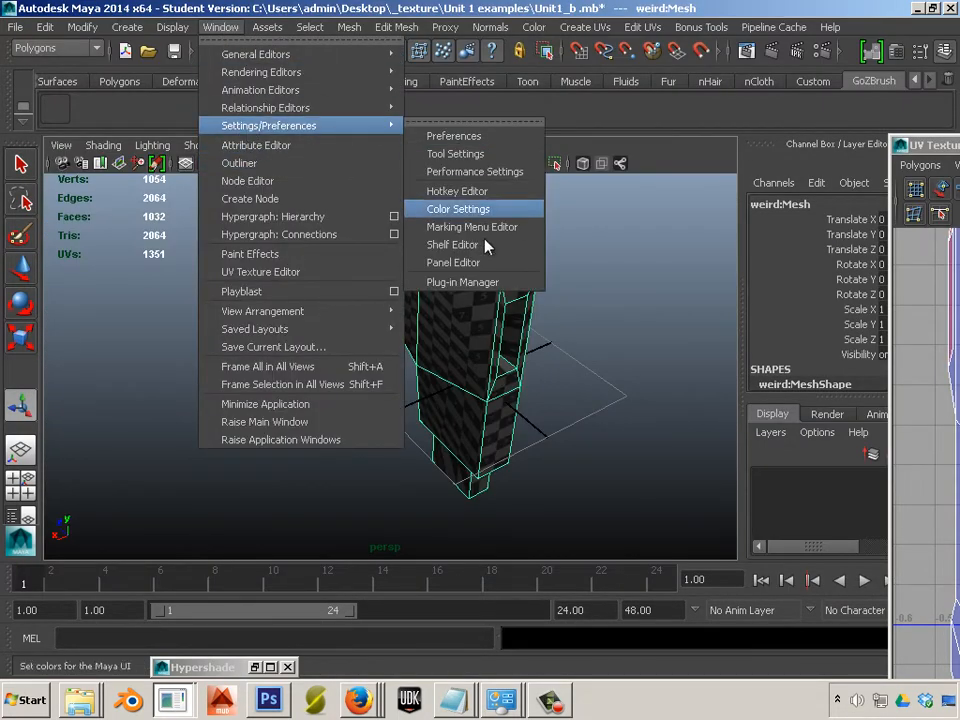
{"action": "left_click", "coordinate": [420, 279]}
{"action": "scroll", "coordinate": [443, 512], "scroll_direction": "down", "scroll_amount": 2}
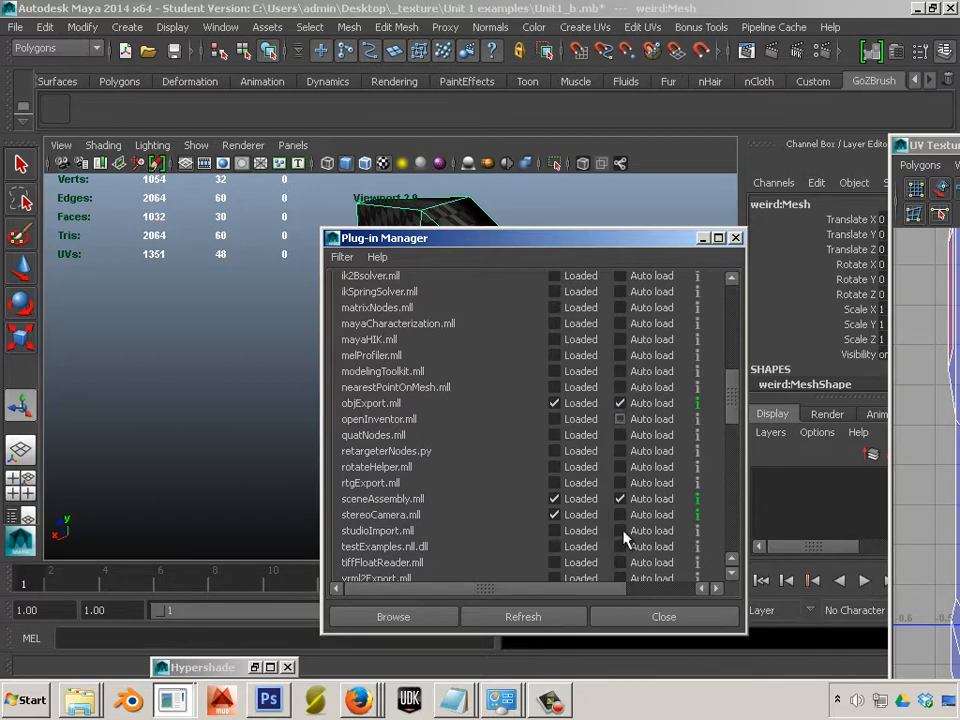
{"action": "left_click", "coordinate": [660, 617]}
Export the selected mesh in OBJexport format to the Desktop, replacing the existing weird.obj
{"action": "left_click", "coordinate": [8, 28]}
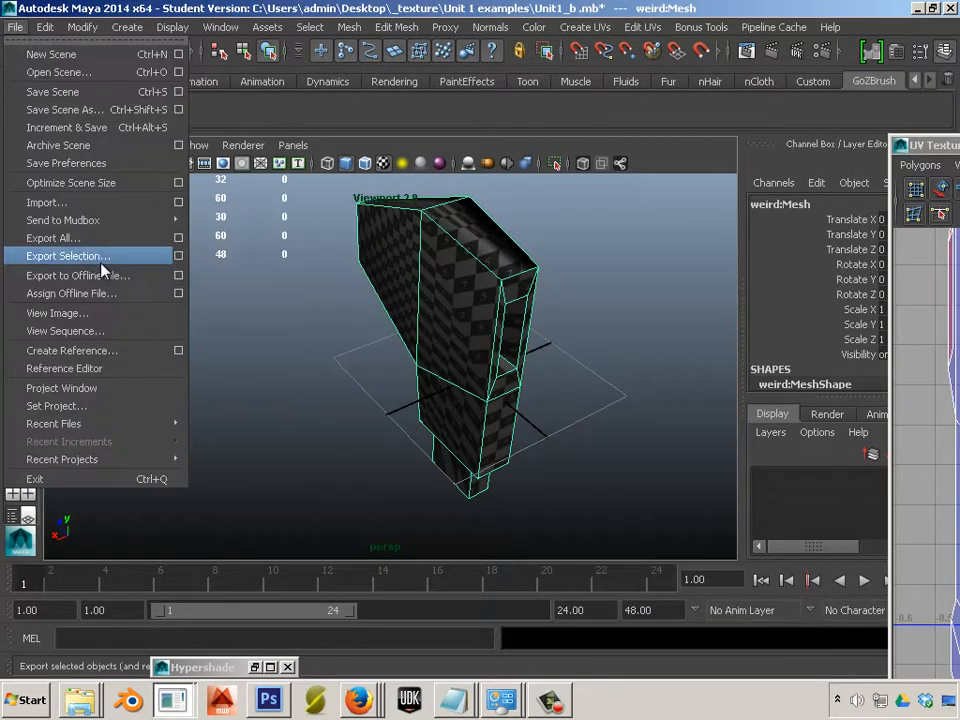
{"action": "left_click", "coordinate": [110, 255]}
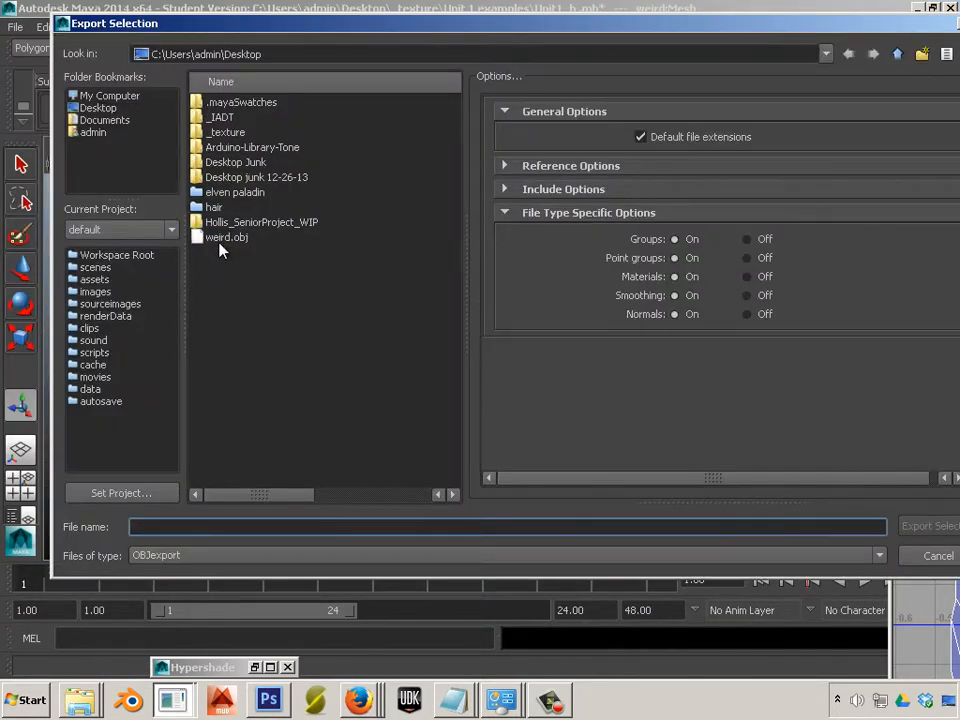
{"action": "left_click", "coordinate": [220, 240]}
{"action": "left_click", "coordinate": [908, 525]}
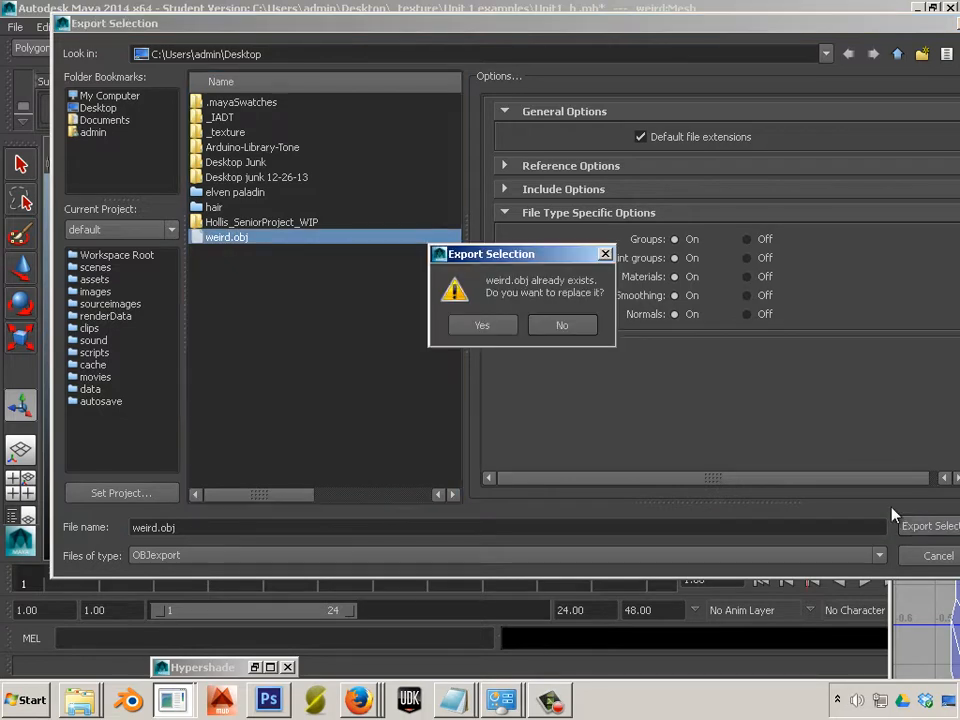
{"action": "left_click", "coordinate": [482, 325]}
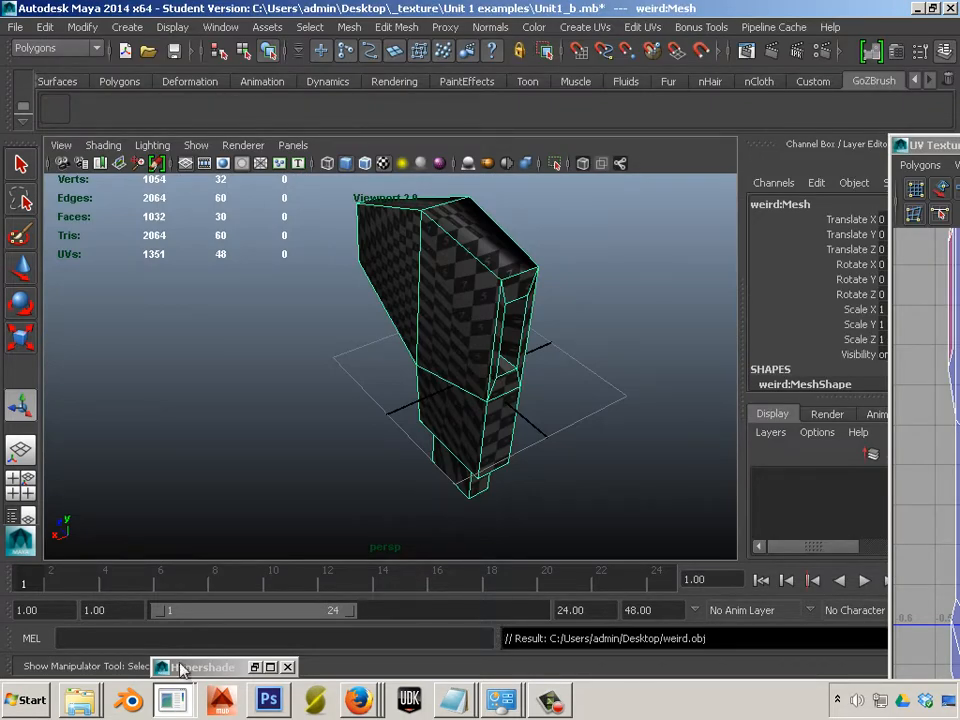
Switch to Blender and dismiss its splash screen
{"action": "left_click", "coordinate": [127, 700]}
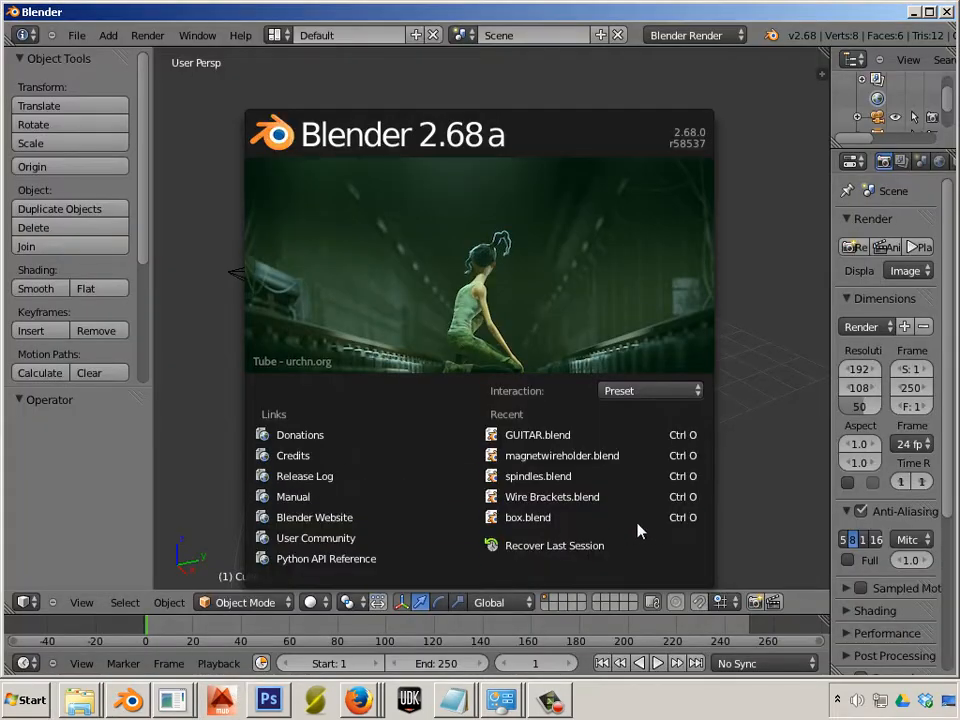
{"action": "left_click", "coordinate": [637, 396]}
{"action": "left_click", "coordinate": [737, 356]}
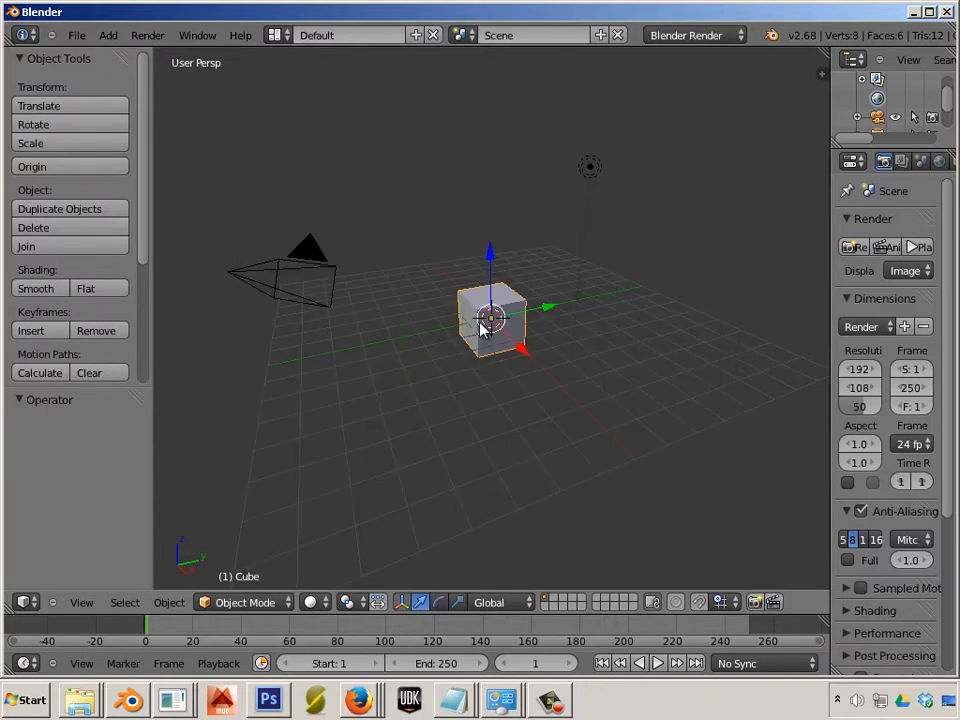
Delete the default cube from the Blender scene
{"action": "left_click_drag", "start_coordinate": [489, 326], "coordinate": [480, 340]}
{"action": "middle_click_drag", "start_coordinate": [480, 340], "coordinate": [571, 482]}
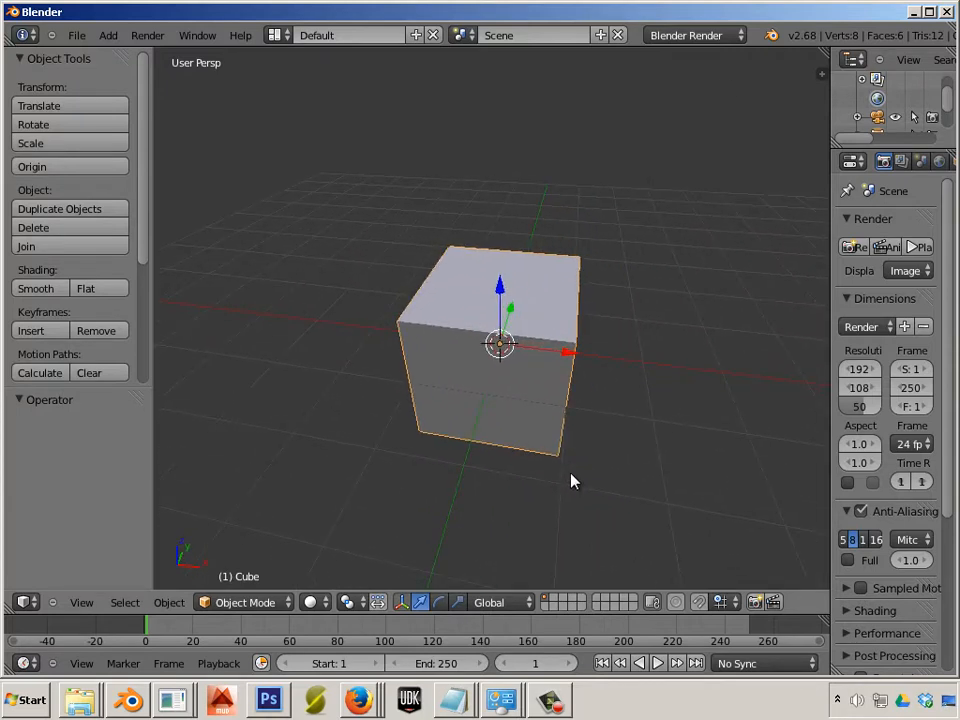
{"action": "key", "text": "x"}
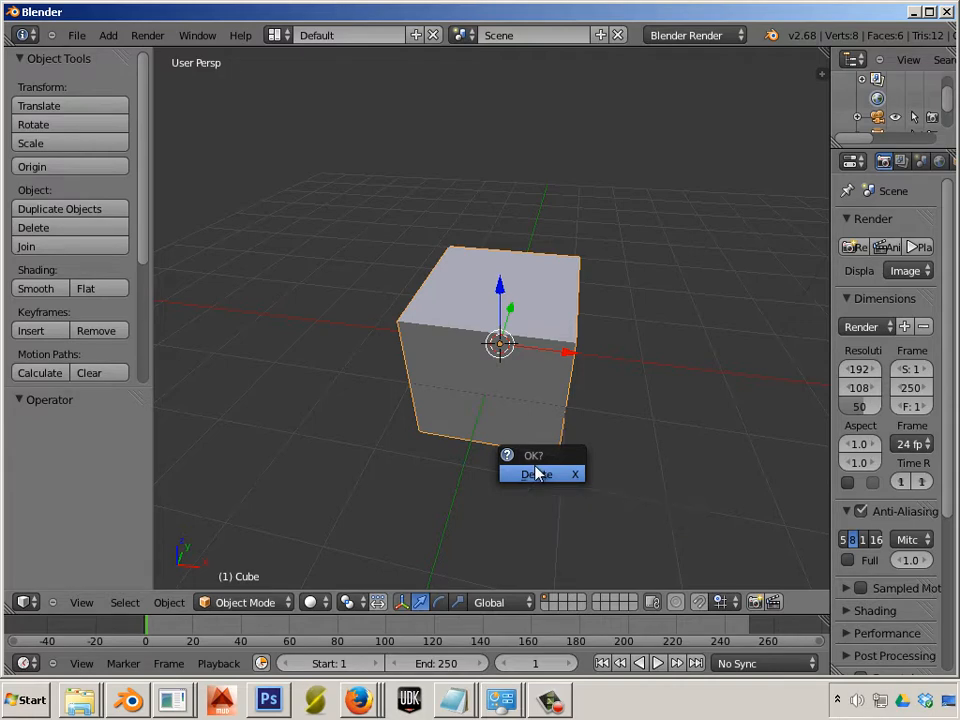
{"action": "left_click", "coordinate": [538, 474]}
Import the OBJ file weird.obj from the Desktop into the empty scene
{"action": "left_click", "coordinate": [76, 35]}
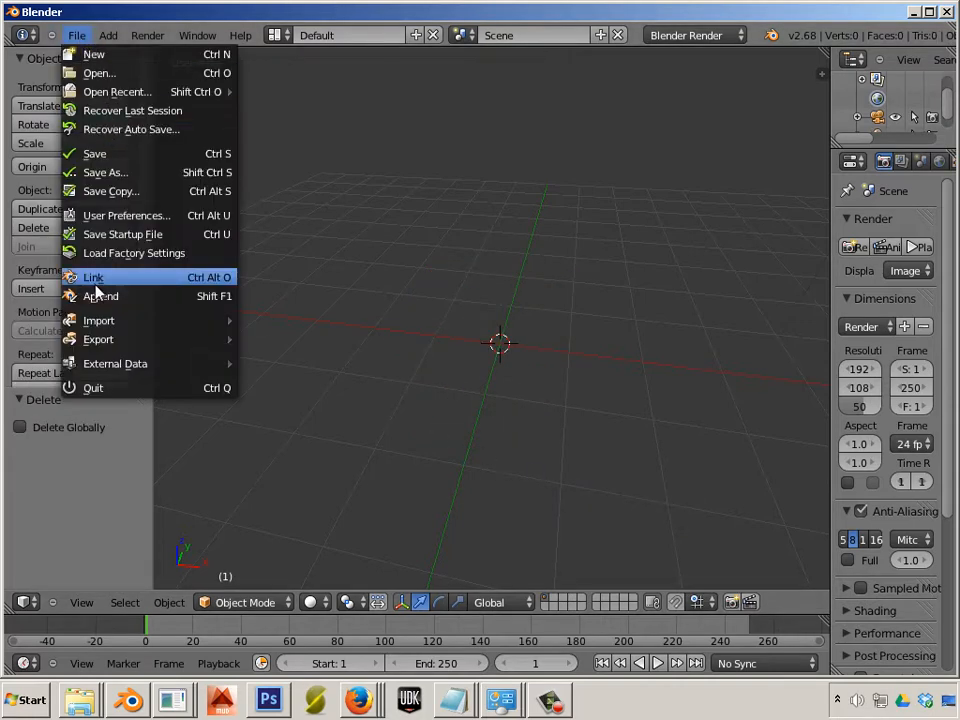
{"action": "mouse_move", "coordinate": [101, 321]}
{"action": "left_click", "coordinate": [338, 437]}
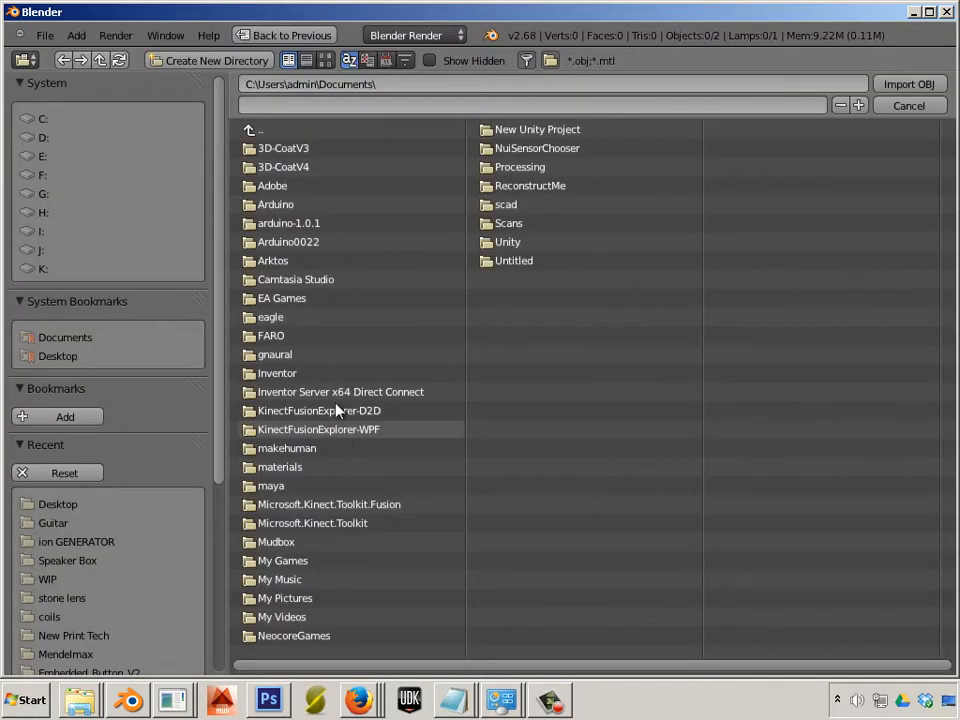
{"action": "left_click", "coordinate": [68, 364]}
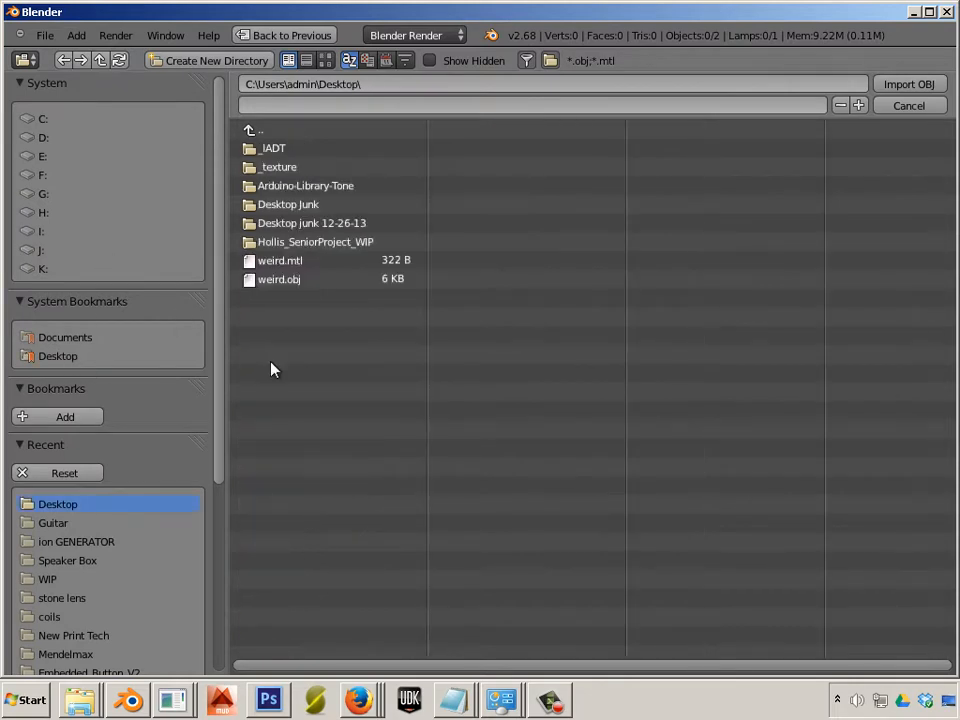
{"action": "double_click", "coordinate": [280, 281]}
Split the 3D view vertically into two areas and make the second one a UV/Image Editor
{"action": "middle_click_drag", "start_coordinate": [403, 385], "coordinate": [395, 360]}
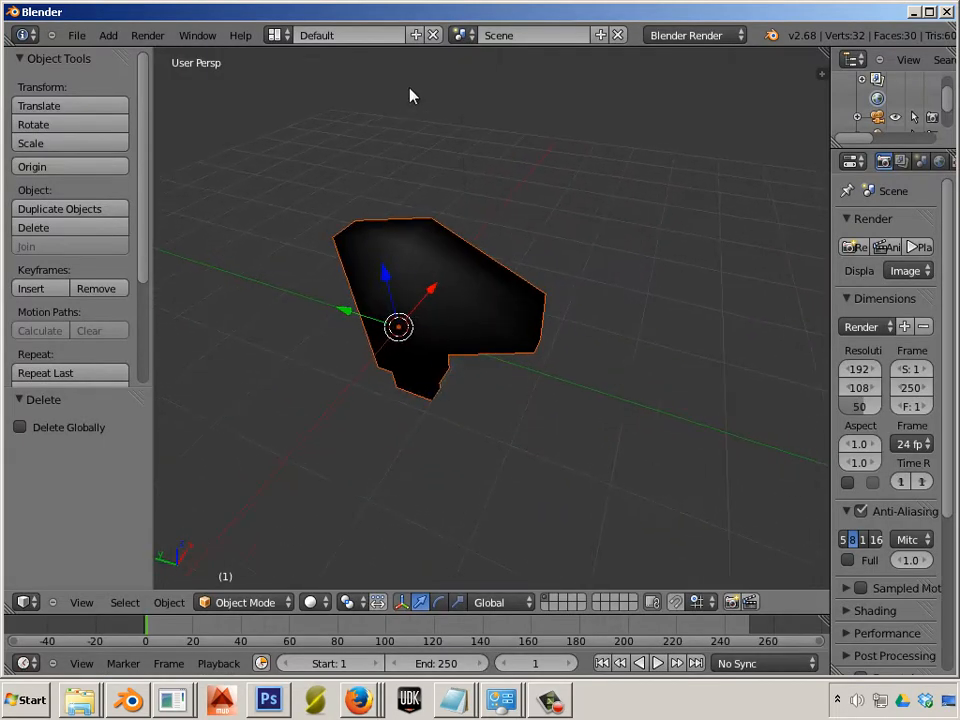
{"action": "right_click", "coordinate": [438, 47]}
{"action": "left_click", "coordinate": [430, 61]}
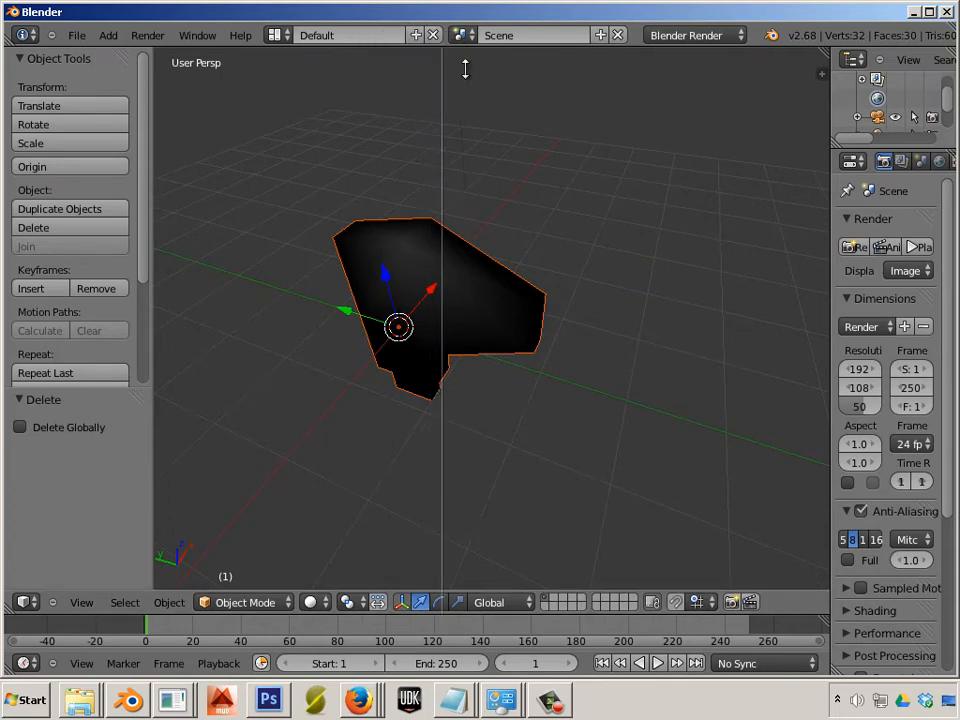
{"action": "left_click", "coordinate": [476, 70]}
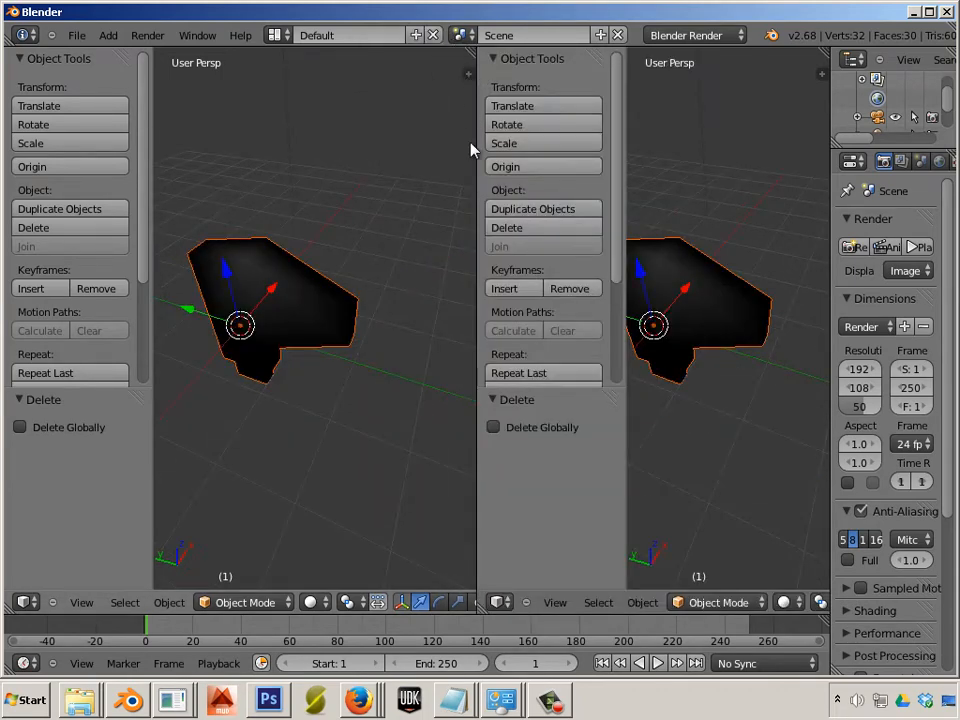
{"action": "left_click", "coordinate": [499, 602]}
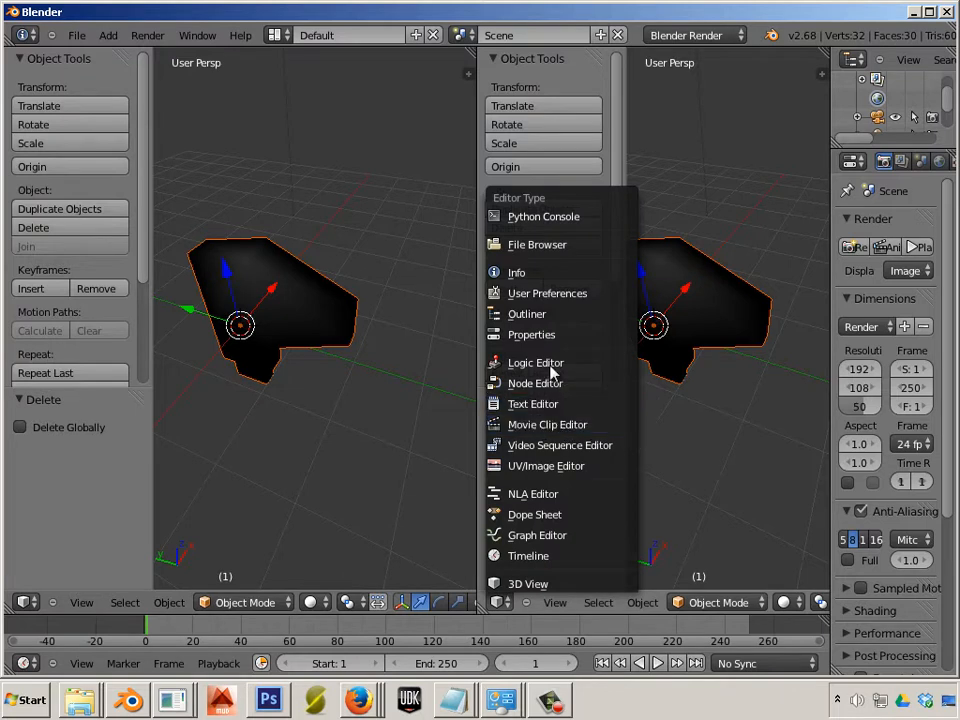
{"action": "left_click", "coordinate": [535, 480]}
Select the imported mesh and move it about 0.263 along the X axis
{"action": "middle_click_drag", "start_coordinate": [392, 506], "coordinate": [364, 487]}
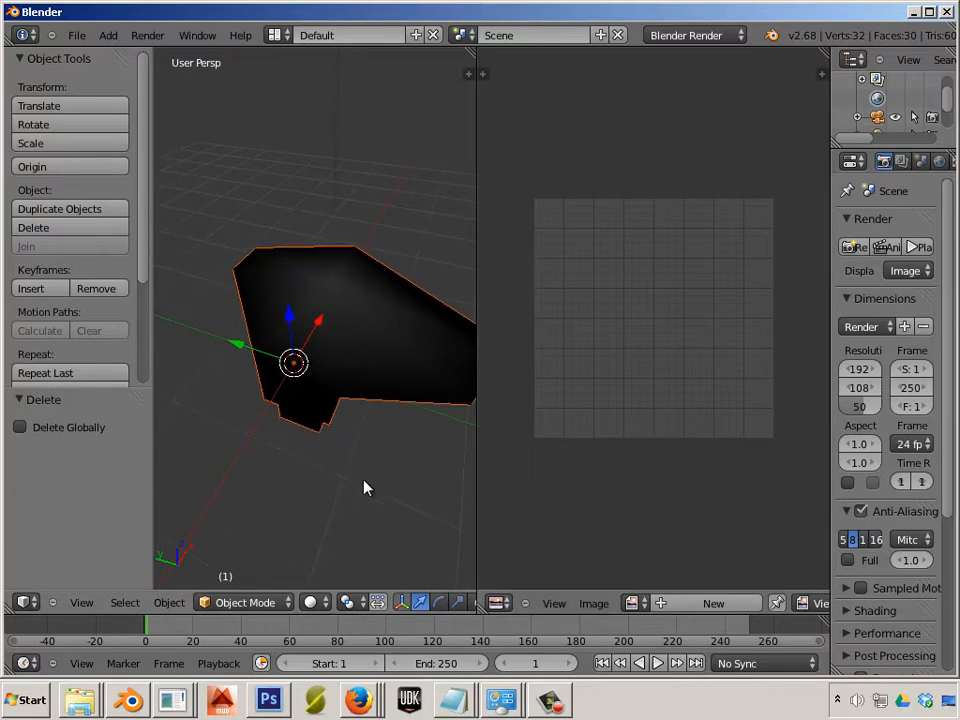
{"action": "right_click", "coordinate": [309, 399]}
{"action": "key", "text": "g"}
{"action": "key", "text": "x"}
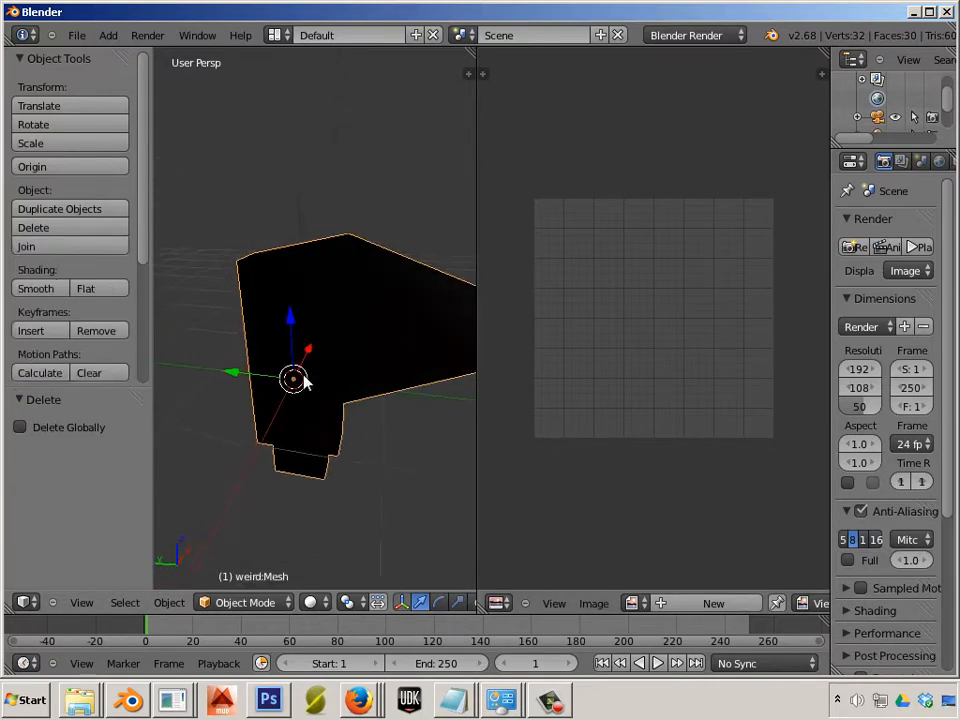
{"action": "left_click", "coordinate": [308, 393]}
Put the imported mesh into Edit Mode with its UV layout in view, and deselect all of its geometry
{"action": "middle_click_drag", "start_coordinate": [378, 517], "coordinate": [452, 510]}
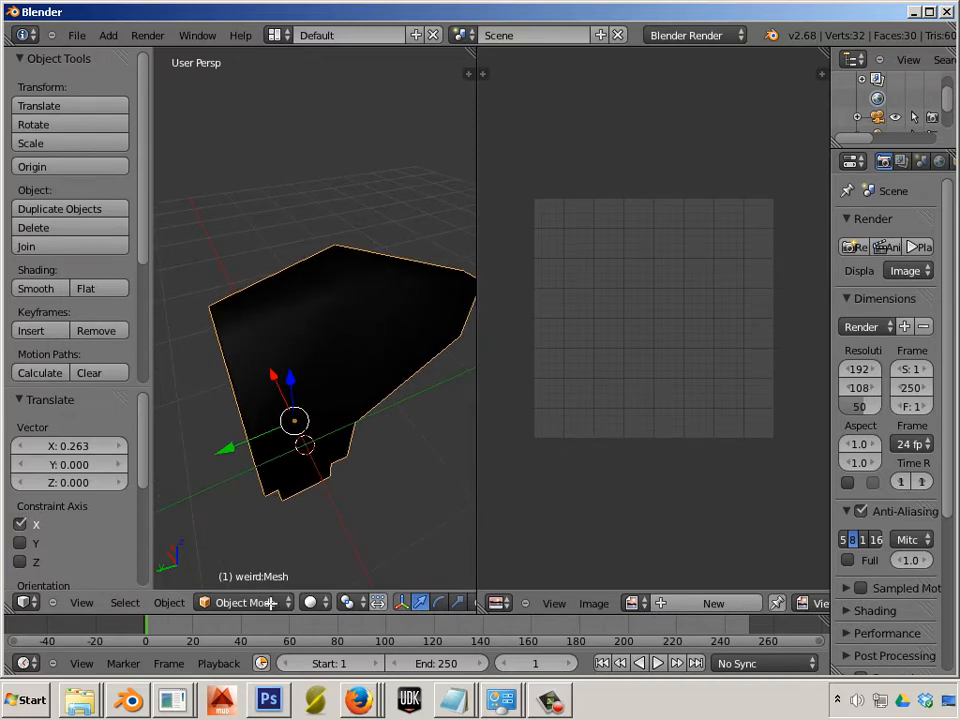
{"action": "key", "text": "Tab"}
{"action": "scroll", "coordinate": [640, 436], "scroll_direction": "down", "scroll_amount": 4}
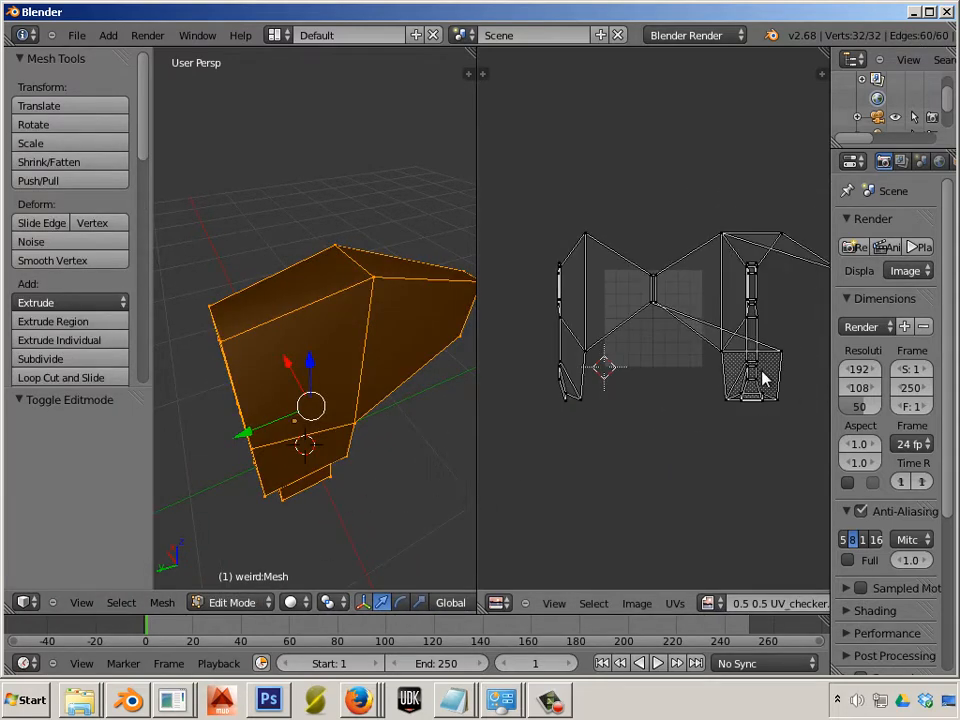
{"action": "key", "text": "a"}
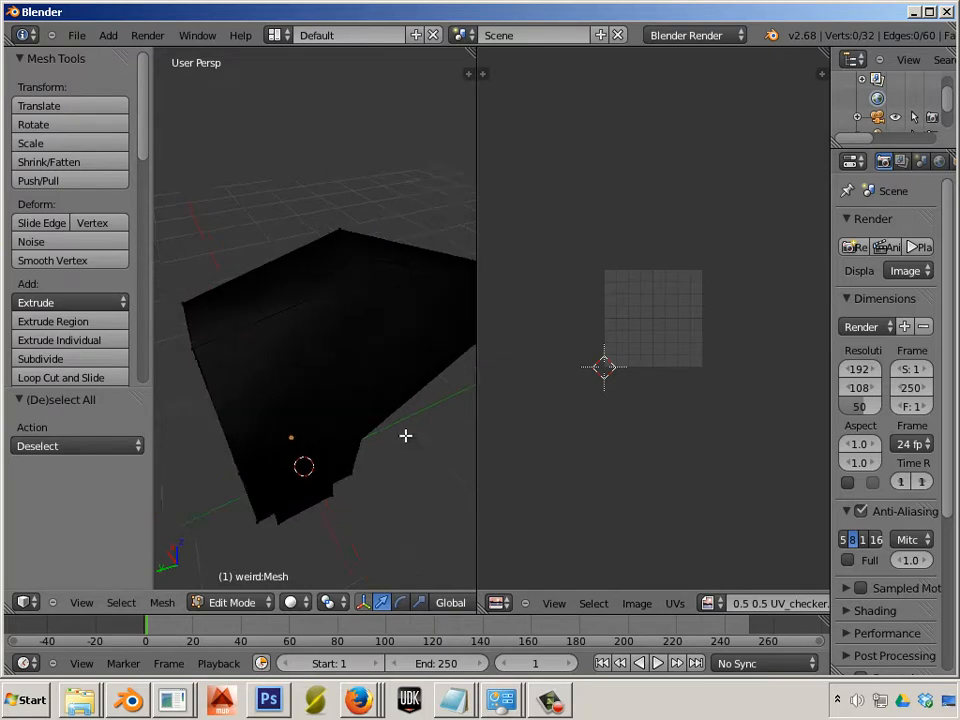
Widen the 3D view by narrowing the UV/Image Editor beside it
{"action": "middle_click_drag", "start_coordinate": [405, 436], "coordinate": [347, 396]}
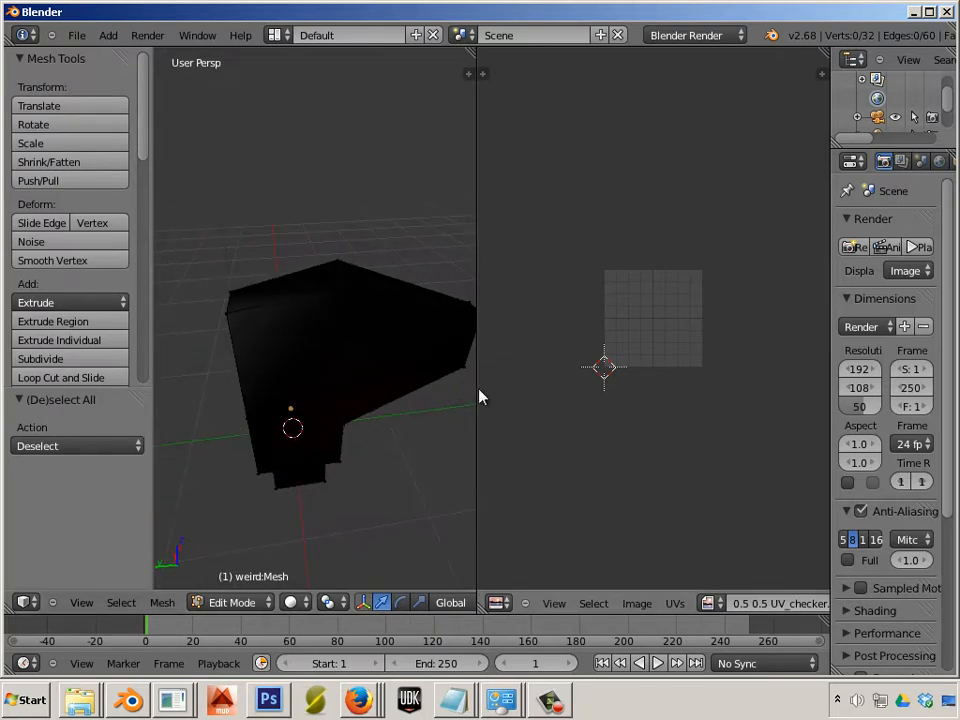
{"action": "left_click_drag", "start_coordinate": [480, 397], "coordinate": [690, 399]}
{"action": "middle_click_drag", "start_coordinate": [516, 422], "coordinate": [399, 376]}
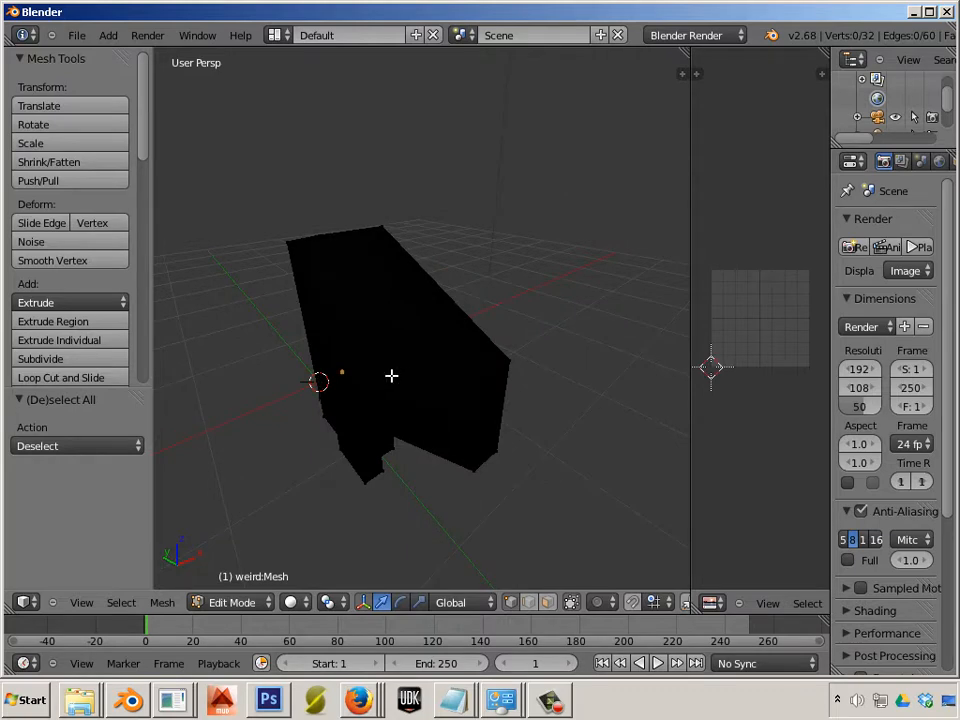
Show the 3D view's properties and enable Textured Solid in its display settings
{"action": "key", "text": "n"}
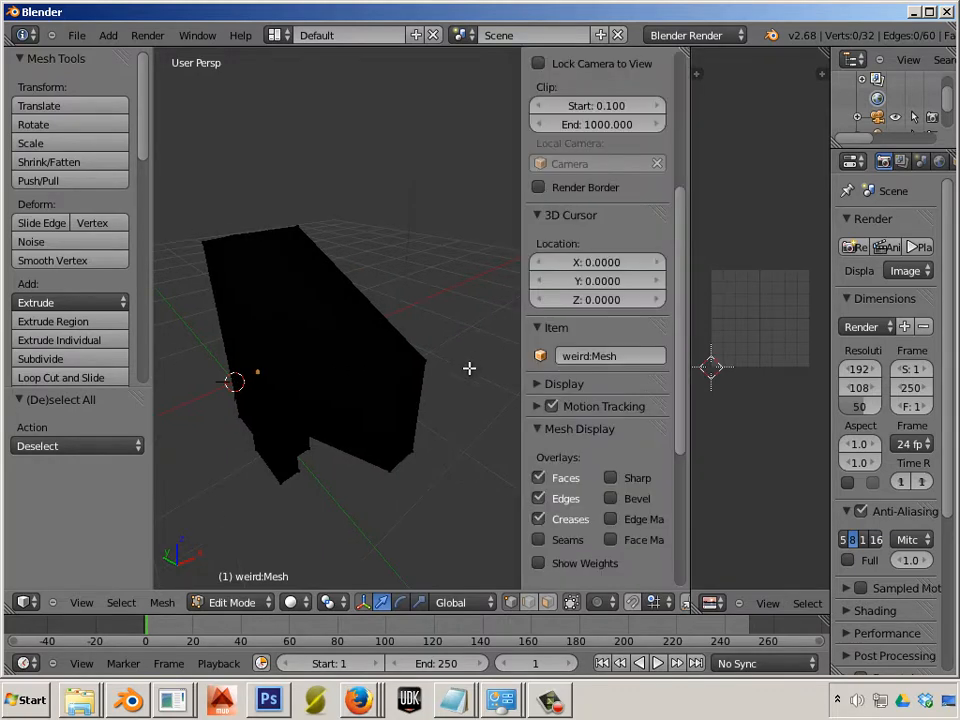
{"action": "scroll", "coordinate": [662, 418], "scroll_direction": "up", "scroll_amount": 4}
{"action": "scroll", "coordinate": [665, 425], "scroll_direction": "up", "scroll_amount": 3}
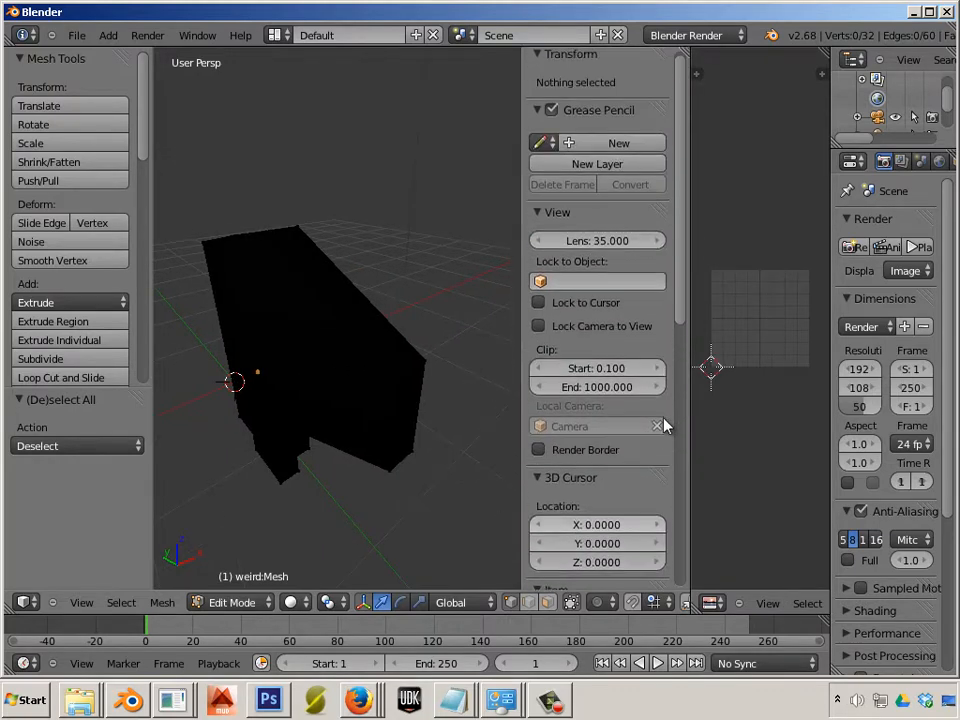
{"action": "scroll", "coordinate": [617, 409], "scroll_direction": "down", "scroll_amount": 10}
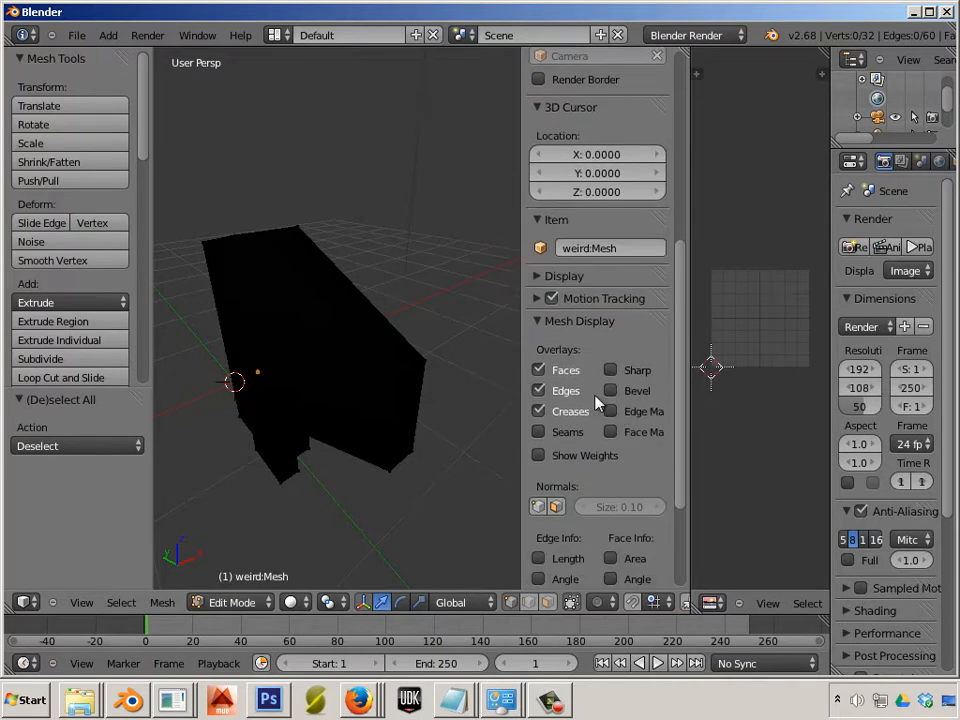
{"action": "left_click", "coordinate": [563, 276]}
{"action": "scroll", "coordinate": [538, 365], "scroll_direction": "down", "scroll_amount": 3}
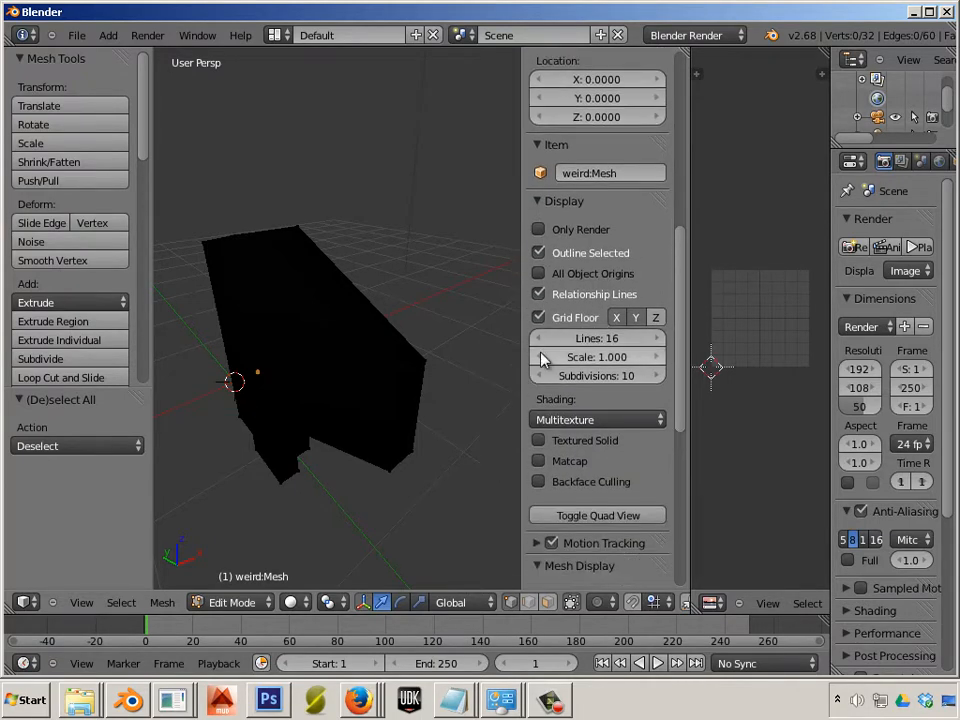
{"action": "left_click", "coordinate": [538, 403]}
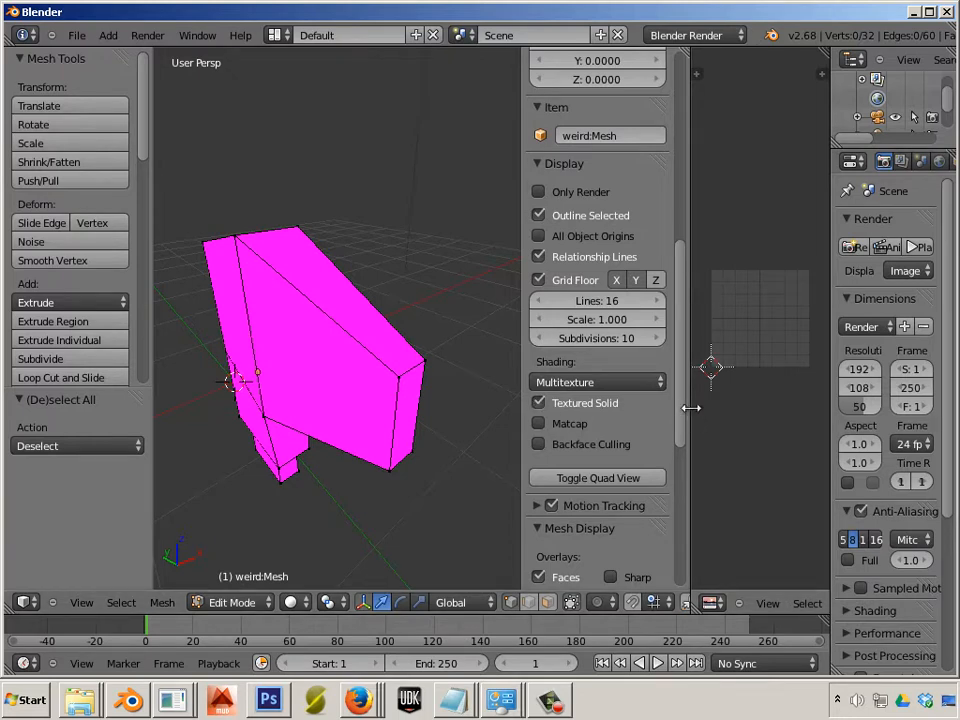
Widen the UV/Image Editor beside the 3D view and return the mesh to Object Mode
{"action": "left_click_drag", "start_coordinate": [690, 408], "coordinate": [611, 418]}
{"action": "key", "text": "a"}
{"action": "key", "text": "Tab"}
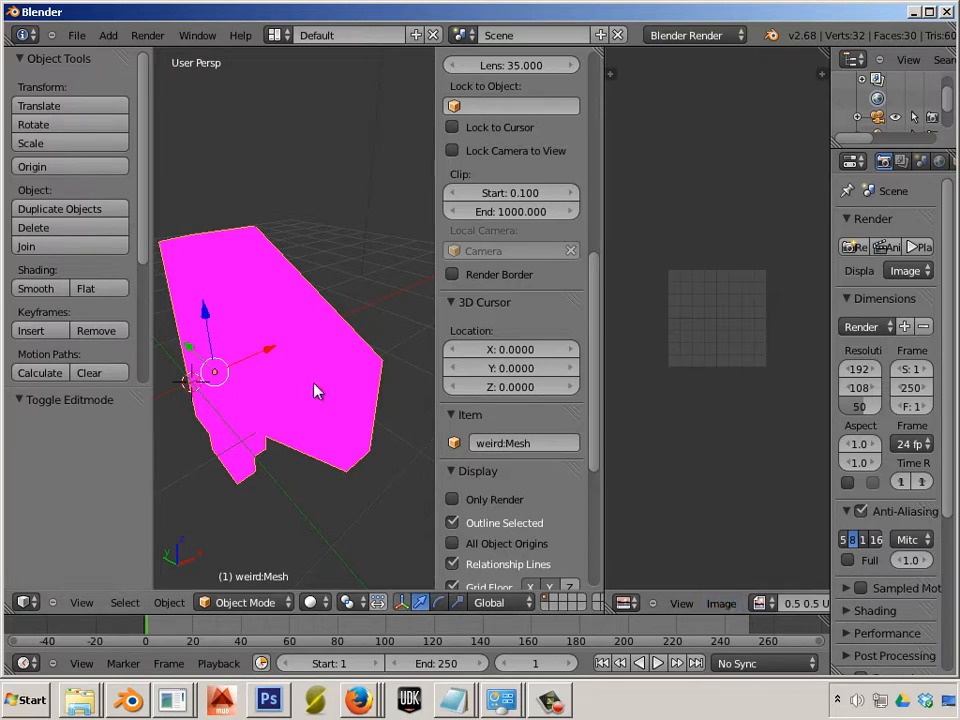
Switch the mesh back and forth between Edit Mode and Object Mode, deselect its geometry, and finish in Object Mode
{"action": "key", "text": "Tab"}
{"action": "key", "text": "Tab"}
{"action": "key", "text": "Tab"}
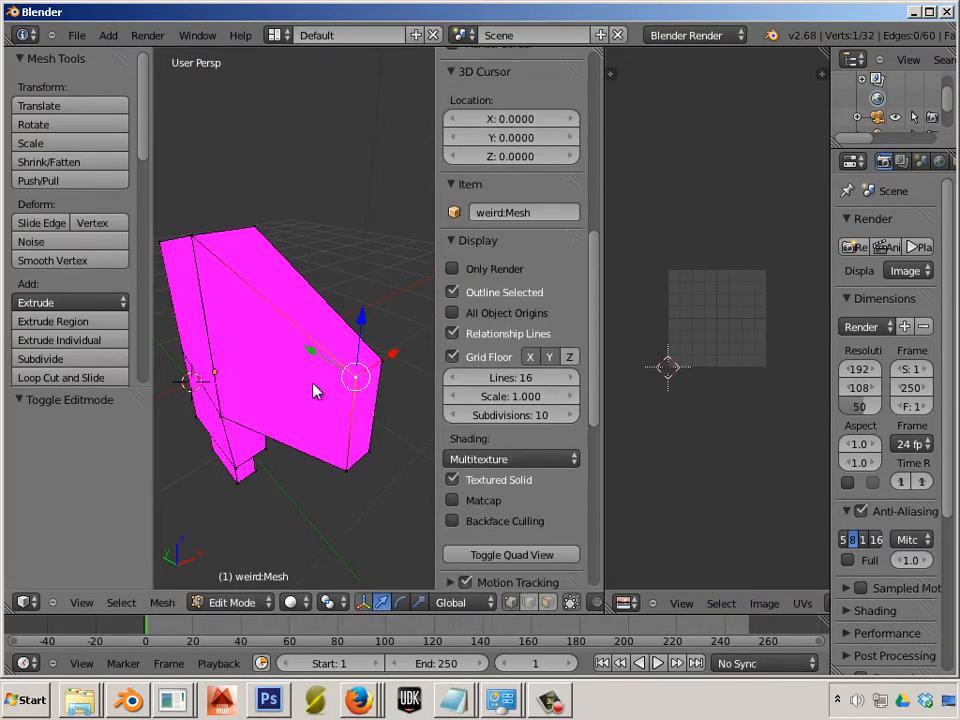
{"action": "key", "text": "Tab"}
{"action": "key", "text": "Tab"}
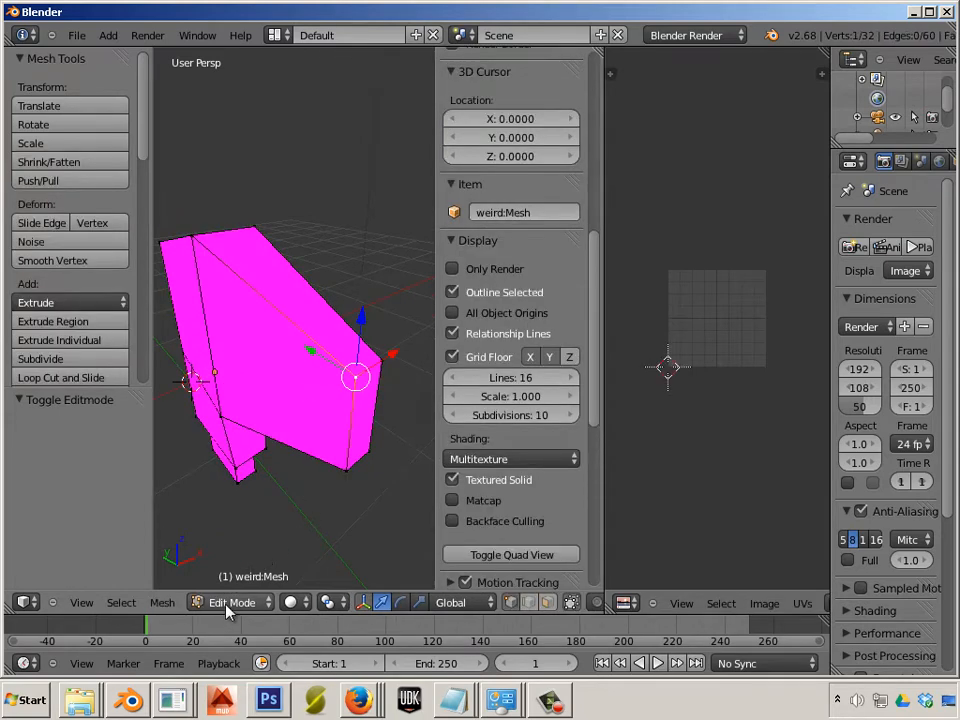
{"action": "left_click", "coordinate": [229, 603]}
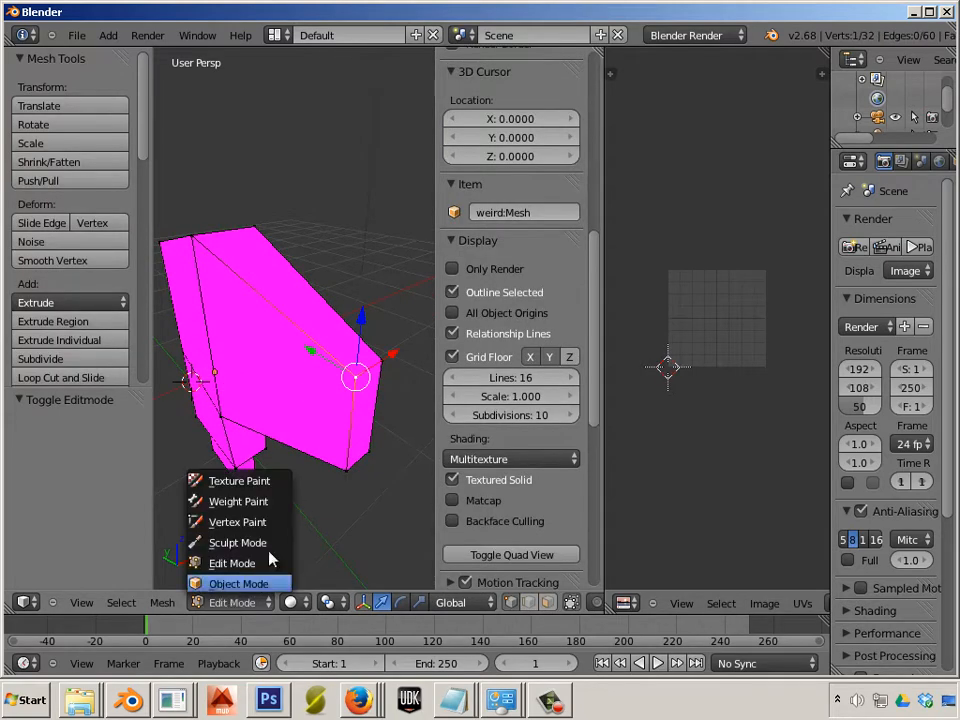
{"action": "left_click", "coordinate": [238, 583]}
{"action": "key", "text": "Tab"}
{"action": "key", "text": "Tab"}
{"action": "key", "text": "Tab"}
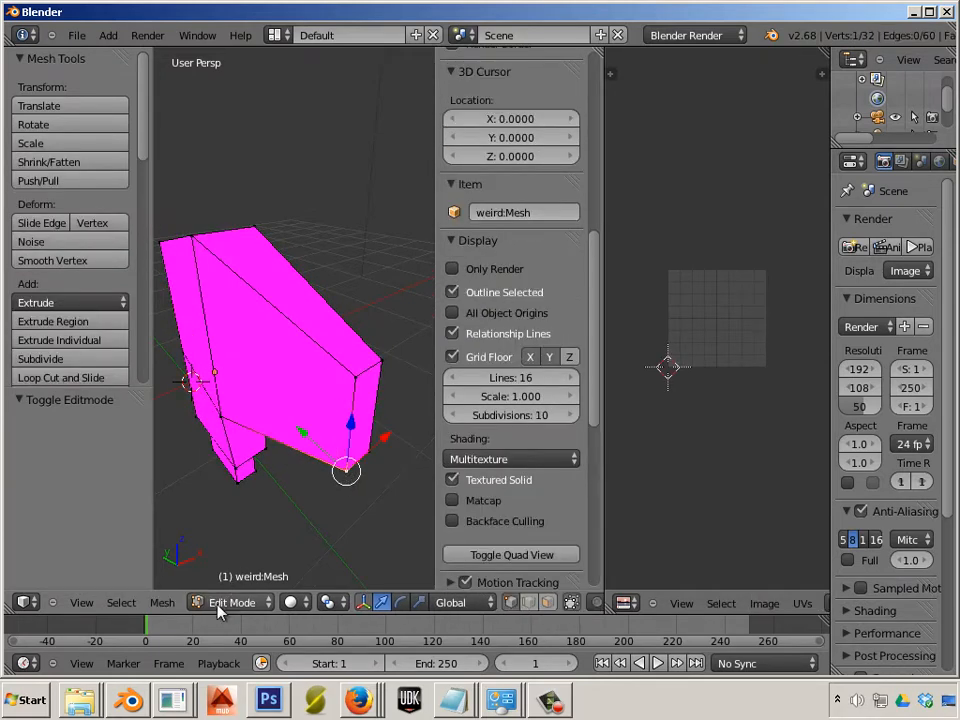
{"action": "key", "text": "a"}
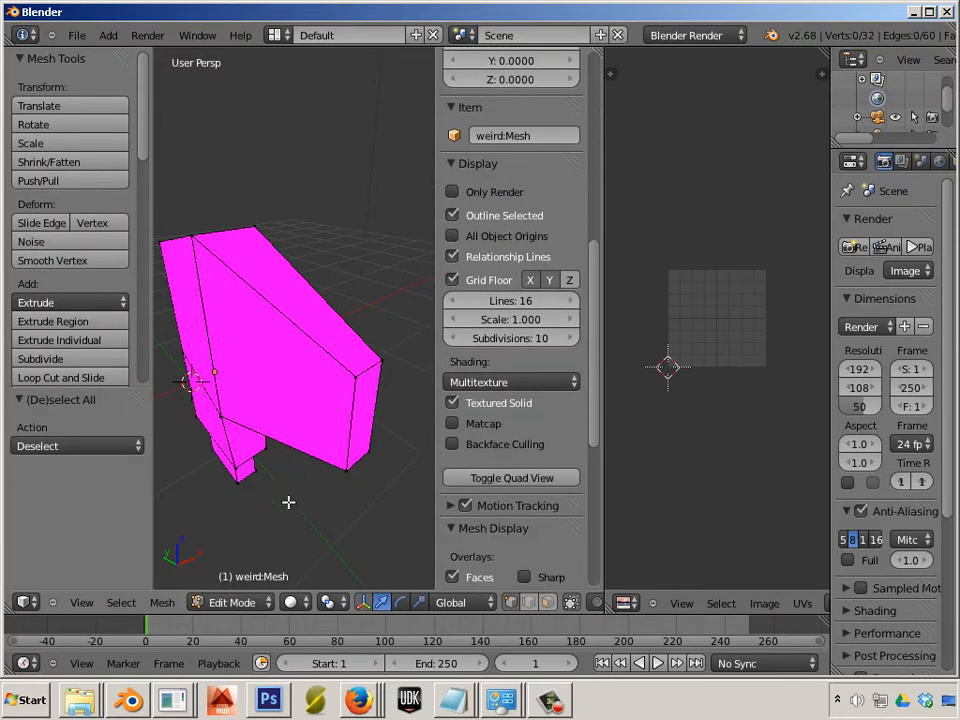
{"action": "key", "text": "Tab"}
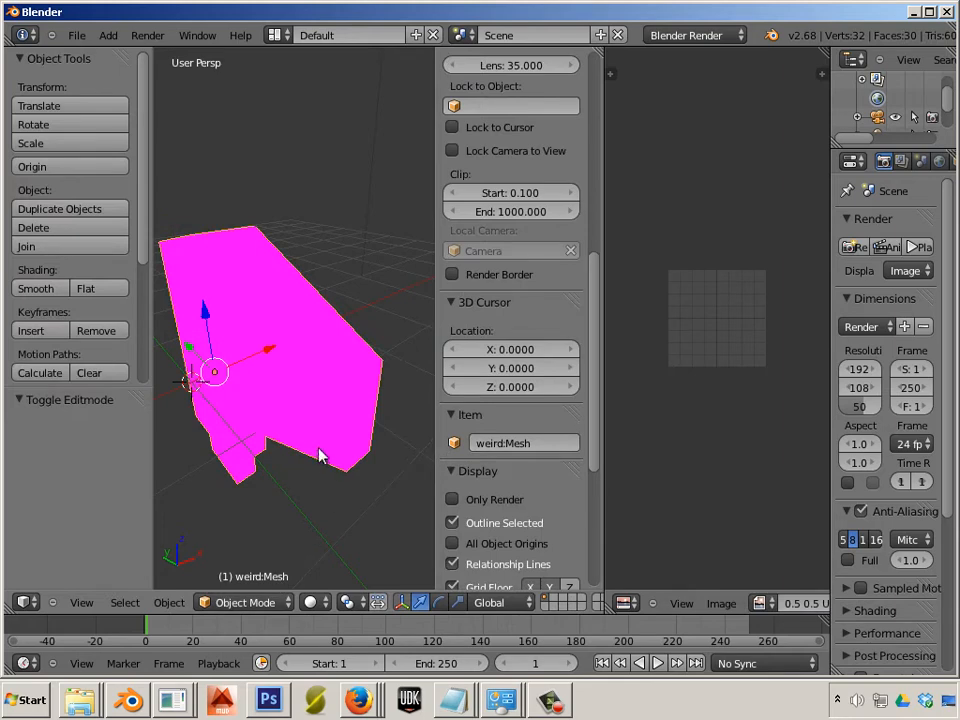
Open UV_checker.tif from the Desktop in the UV/Image Editor
{"action": "left_click", "coordinate": [721, 603]}
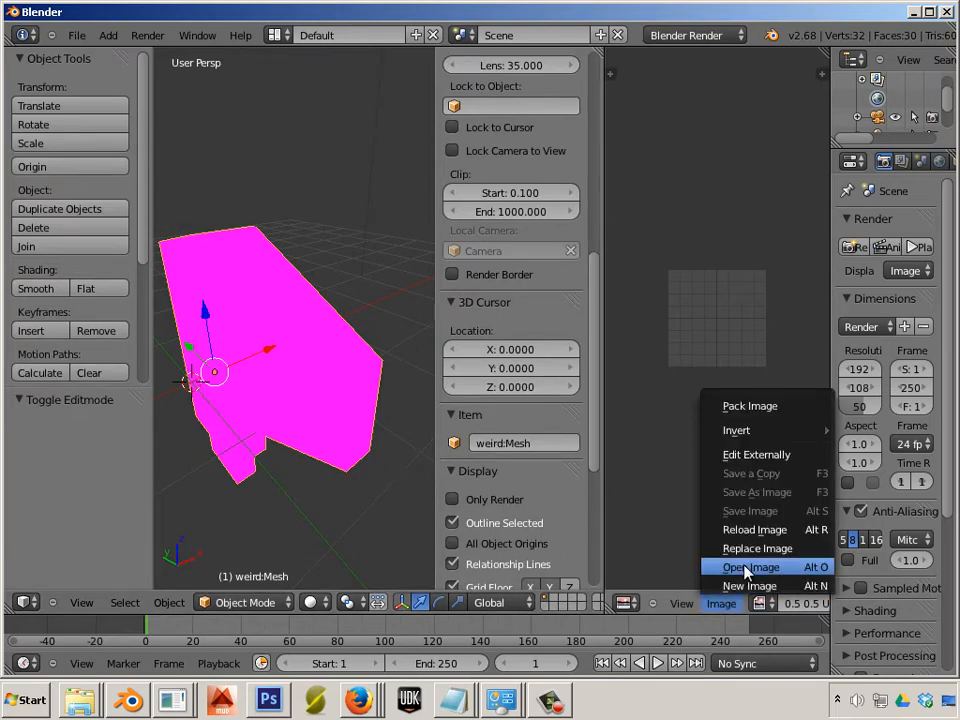
{"action": "left_click", "coordinate": [750, 567]}
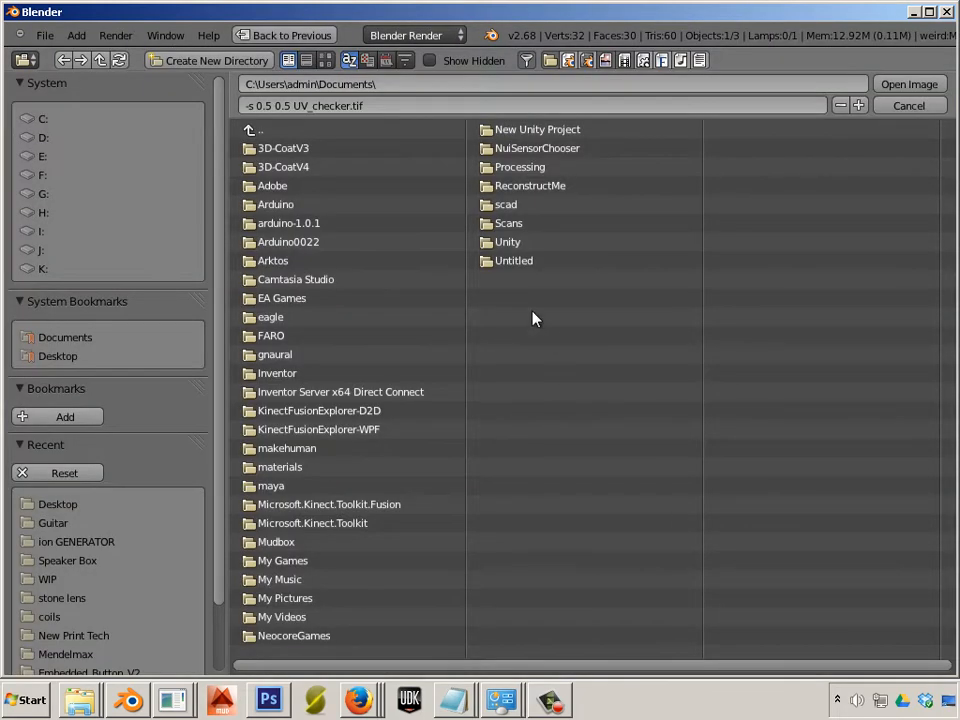
{"action": "left_click", "coordinate": [50, 356]}
{"action": "double_click", "coordinate": [300, 281]}
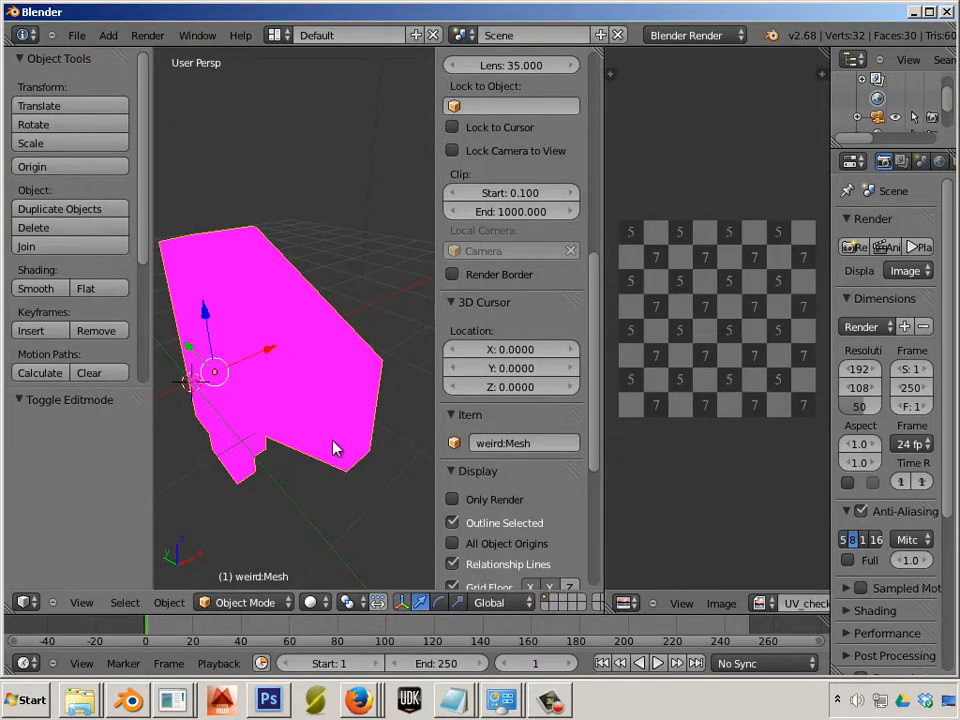
Put the mesh into Edit Mode, switch to face selection and select all of its linked faces
{"action": "key", "text": "Tab"}
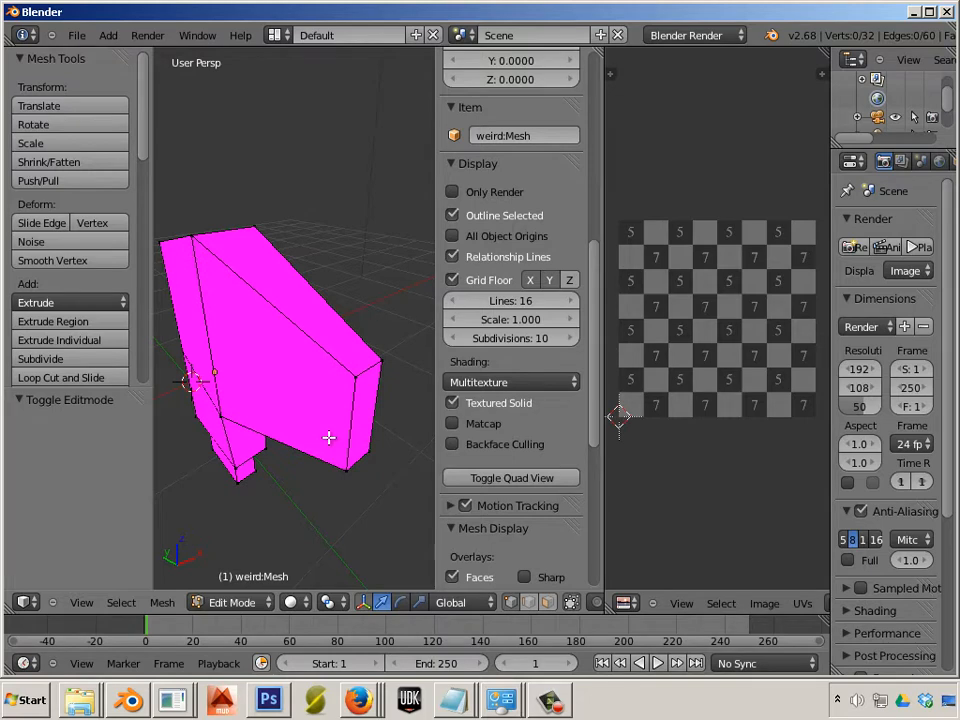
{"action": "key", "text": "l"}
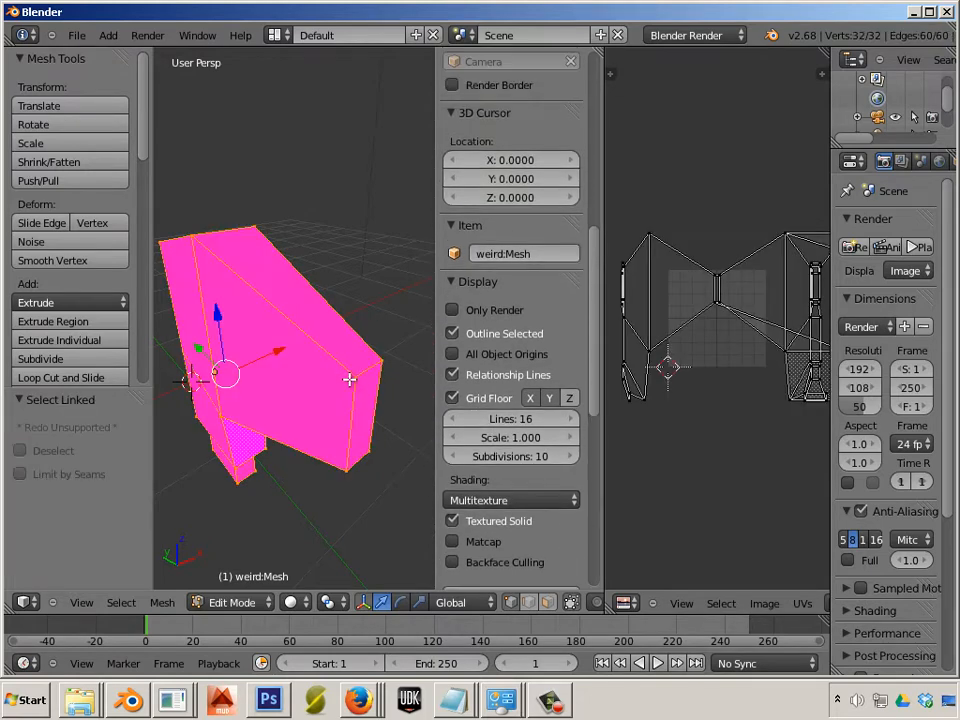
{"action": "left_click", "coordinate": [553, 607]}
{"action": "key", "text": "a"}
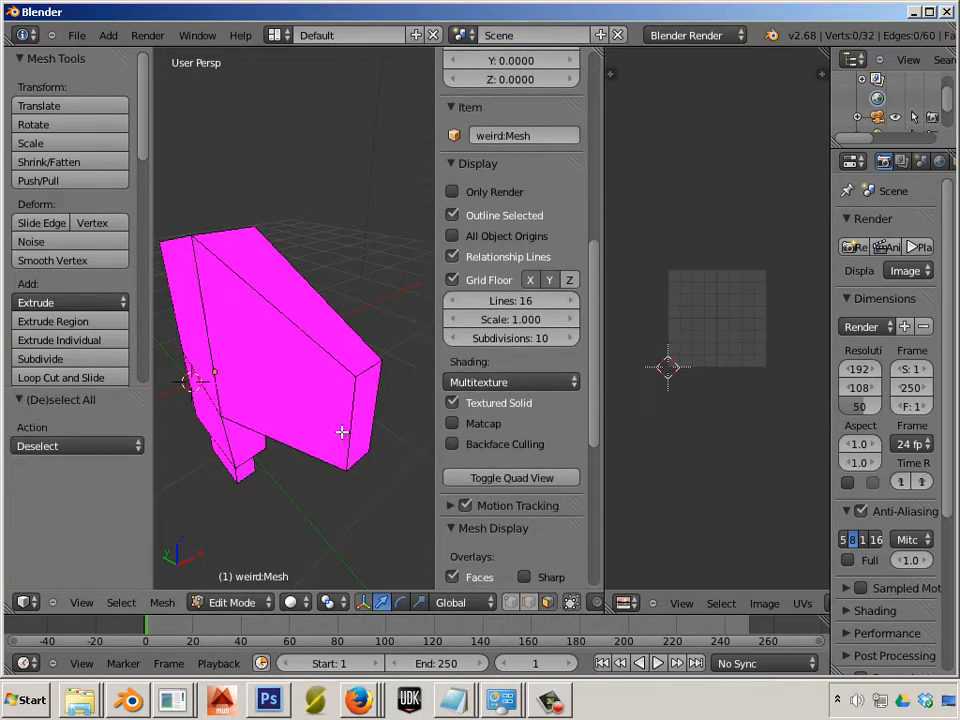
{"action": "key", "text": "l"}
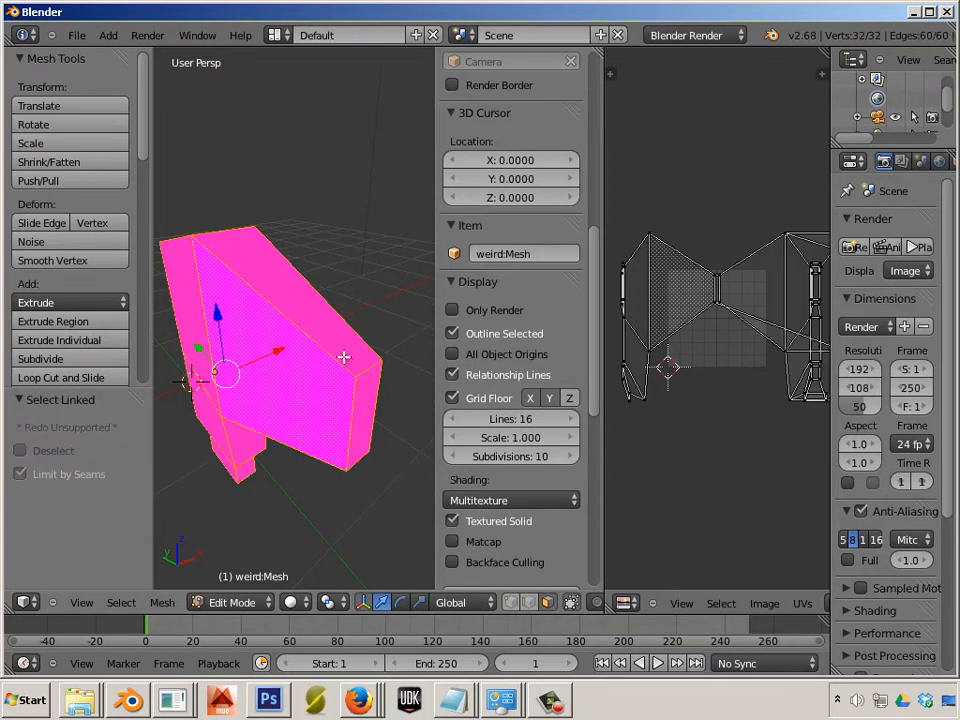
Widen the UV/Image Editor and assign UV_checker.tif as the image for the selected faces
{"action": "left_click", "coordinate": [764, 604]}
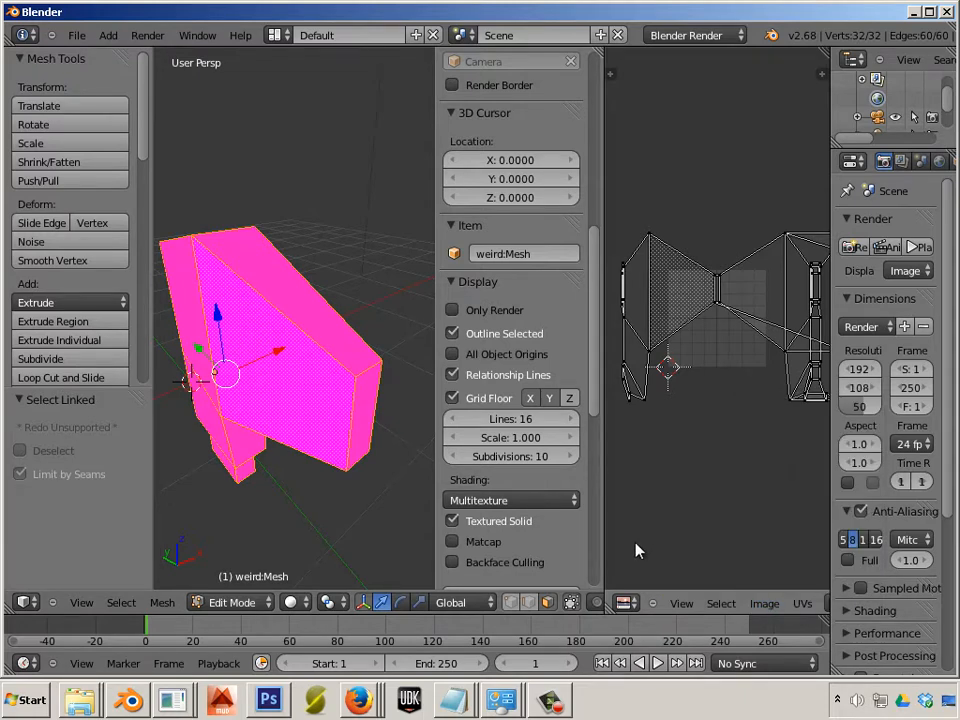
{"action": "left_click_drag", "start_coordinate": [602, 529], "coordinate": [446, 514]}
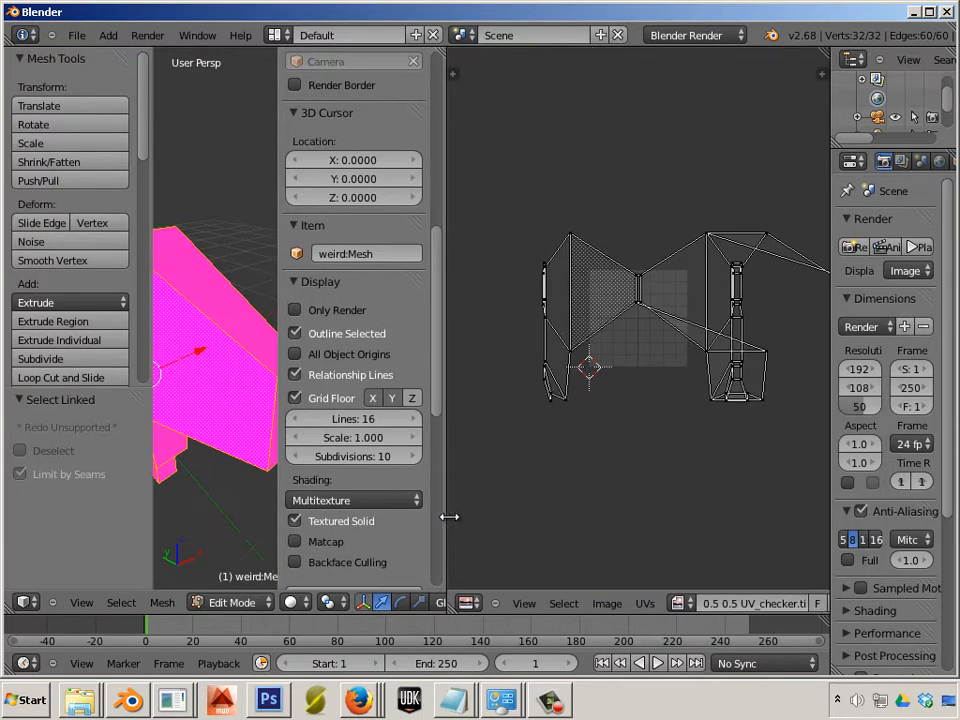
{"action": "left_click", "coordinate": [681, 603]}
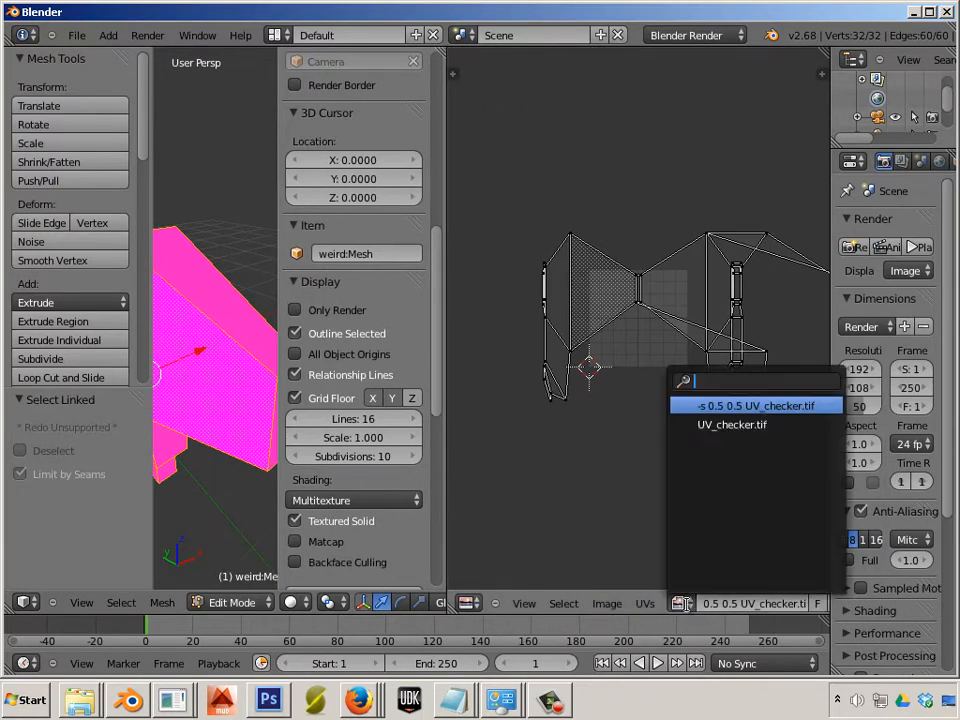
{"action": "left_click", "coordinate": [713, 425]}
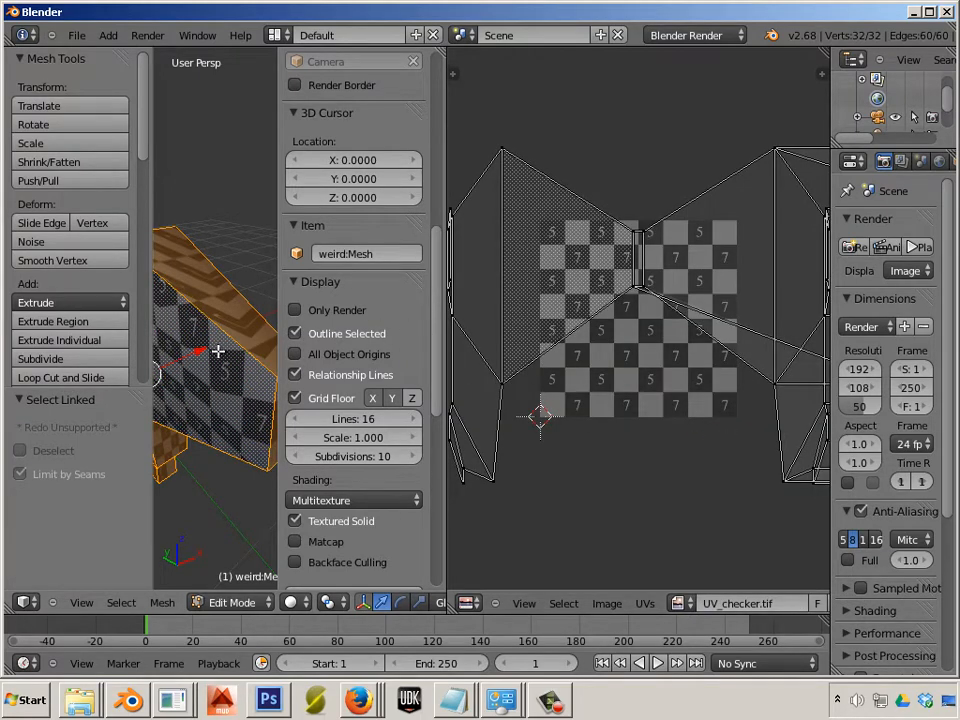
Hide the 3D view's properties, widen the 3D view and deselect all of the mesh's geometry
{"action": "key", "text": "n"}
{"action": "left_click_drag", "start_coordinate": [447, 398], "coordinate": [701, 405]}
{"action": "key", "text": "a"}
{"action": "middle_click_drag", "start_coordinate": [414, 461], "coordinate": [535, 411]}
{"action": "middle_click_drag", "start_coordinate": [422, 469], "coordinate": [332, 389]}
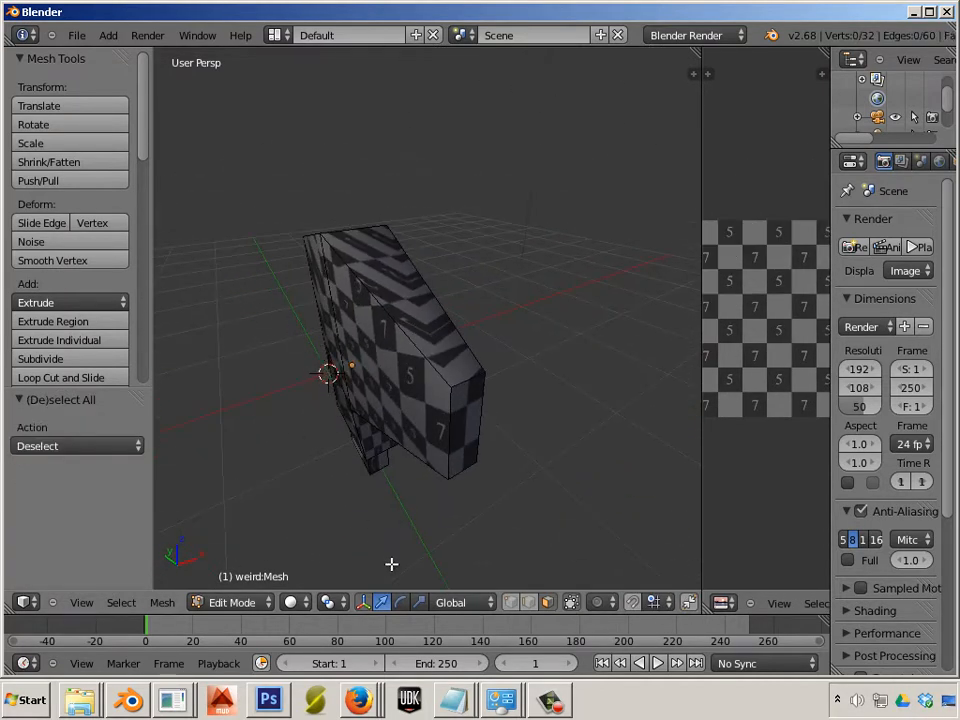
In edge selection mode, select the mesh's long sloping upper edge, short end edge, underside edges and the edge down its lower body
{"action": "right_click", "coordinate": [402, 327]}
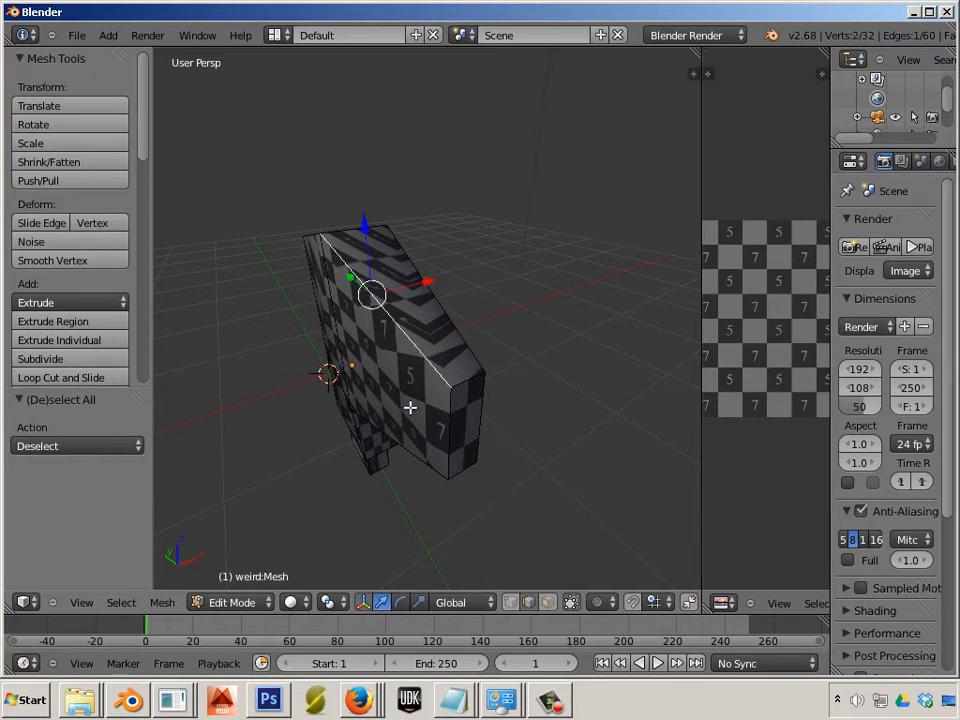
{"action": "right_click", "coordinate": [463, 378], "text": "shift"}
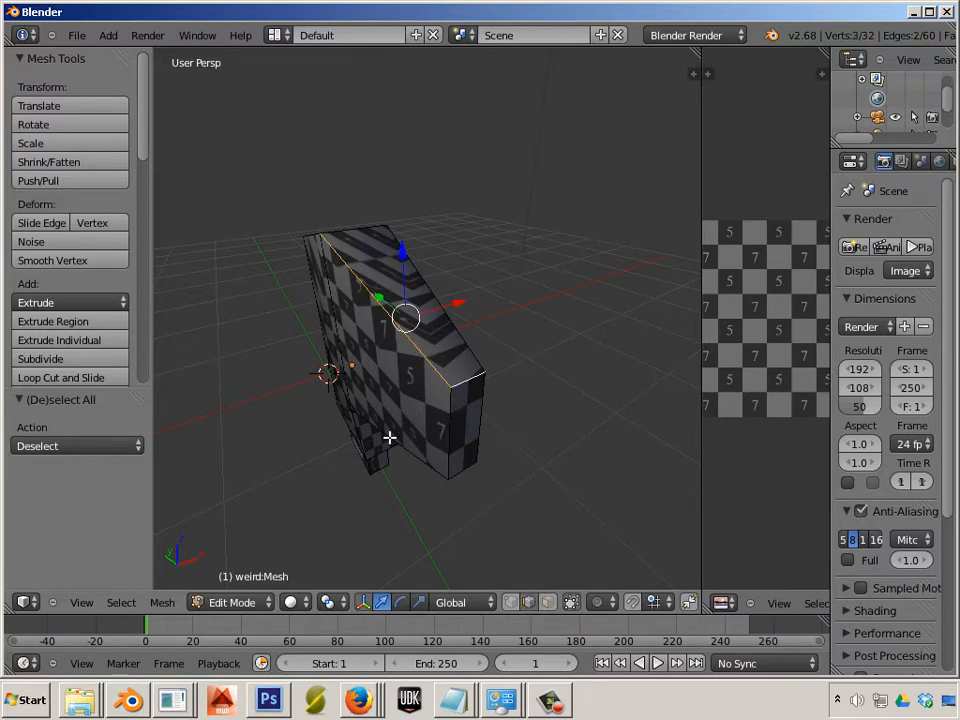
{"action": "middle_click_drag", "start_coordinate": [390, 437], "coordinate": [360, 362]}
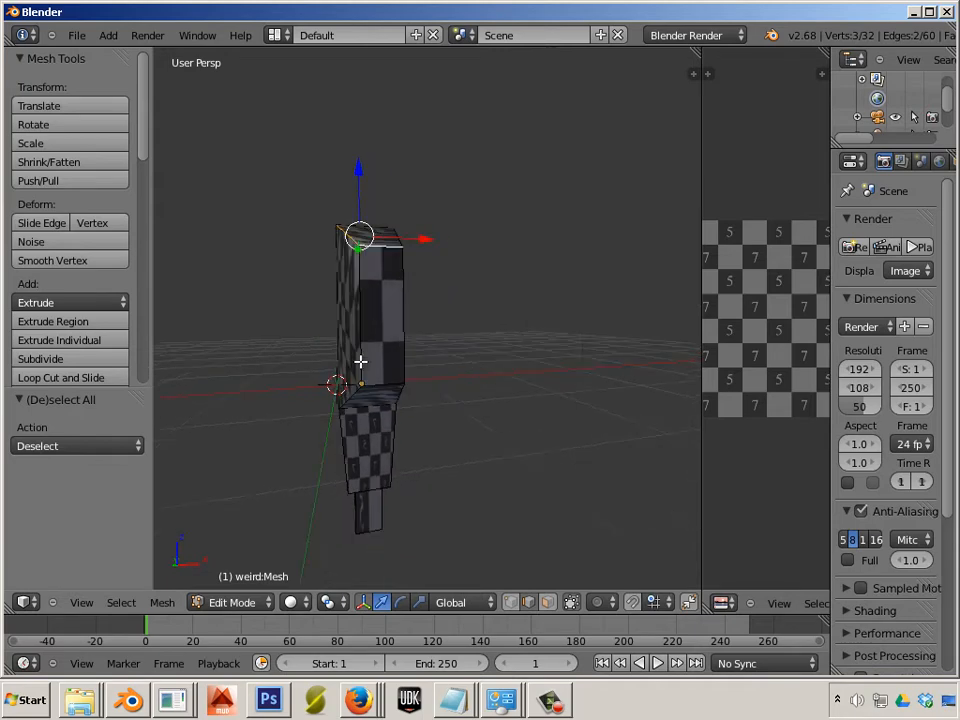
{"action": "right_click", "coordinate": [399, 377], "text": "shift"}
{"action": "scroll", "coordinate": [324, 396], "scroll_direction": "up", "scroll_amount": 3}
{"action": "middle_click_drag", "start_coordinate": [324, 396], "coordinate": [447, 372]}
{"action": "right_click", "coordinate": [447, 372], "text": "shift"}
{"action": "middle_click_drag", "start_coordinate": [349, 467], "coordinate": [343, 433]}
{"action": "right_click", "coordinate": [350, 470], "text": "shift"}
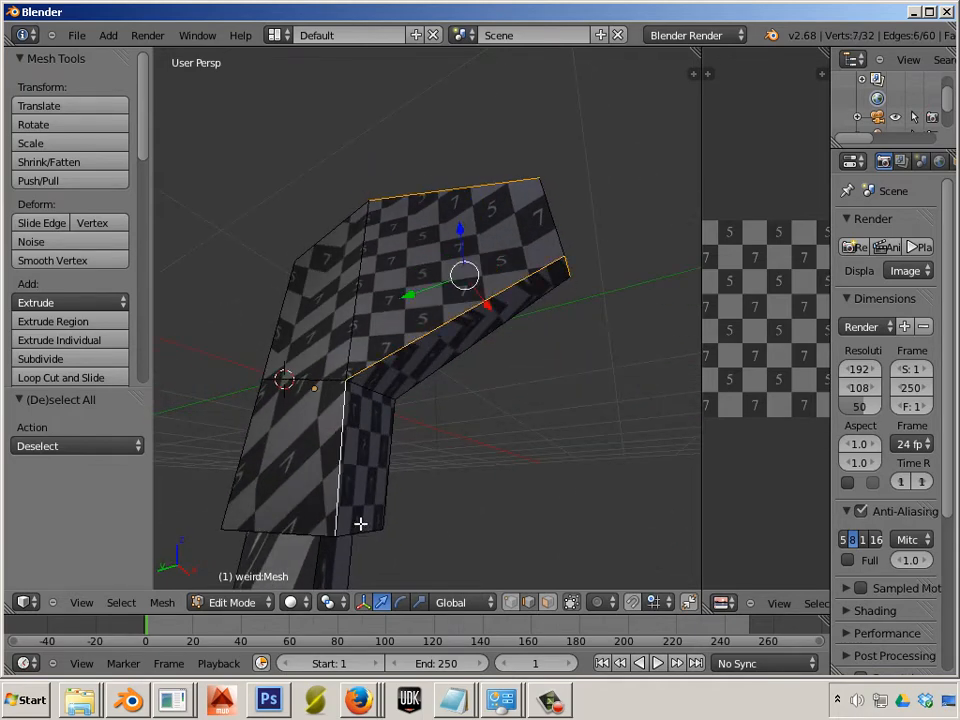
Add the edges around the bottom of the lower body and the rear upper edges to the selection
{"action": "middle_click_drag", "start_coordinate": [360, 521], "coordinate": [436, 358]}
{"action": "scroll", "coordinate": [449, 331], "scroll_direction": "up", "scroll_amount": 2}
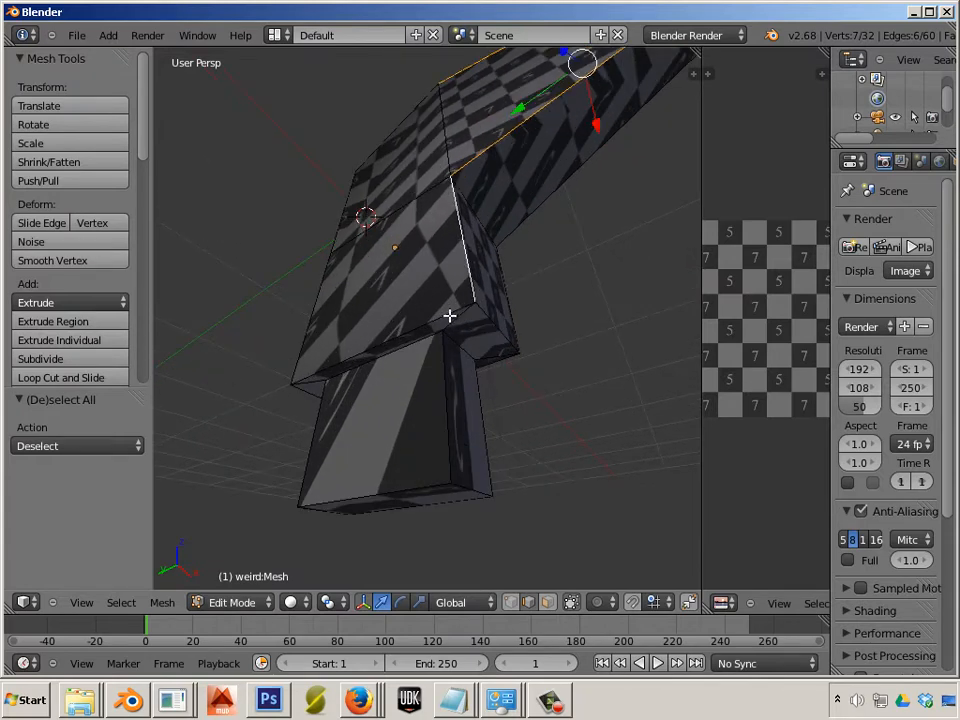
{"action": "right_click", "coordinate": [443, 315], "text": "alt+shift"}
{"action": "middle_click_drag", "start_coordinate": [313, 299], "coordinate": [408, 404]}
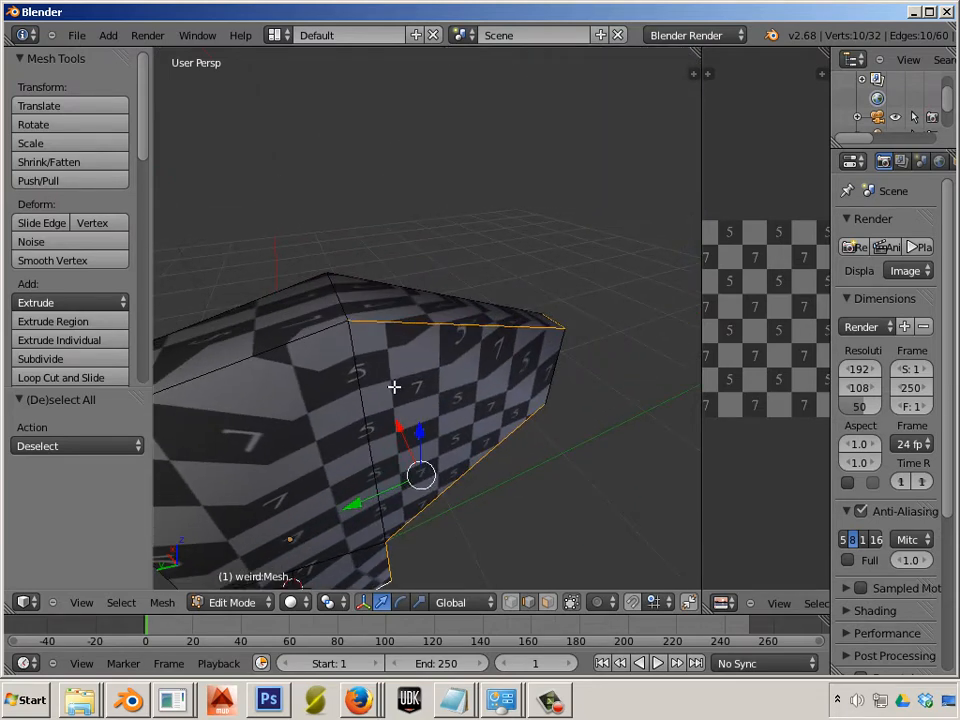
{"action": "middle_click_drag", "start_coordinate": [597, 513], "coordinate": [455, 490]}
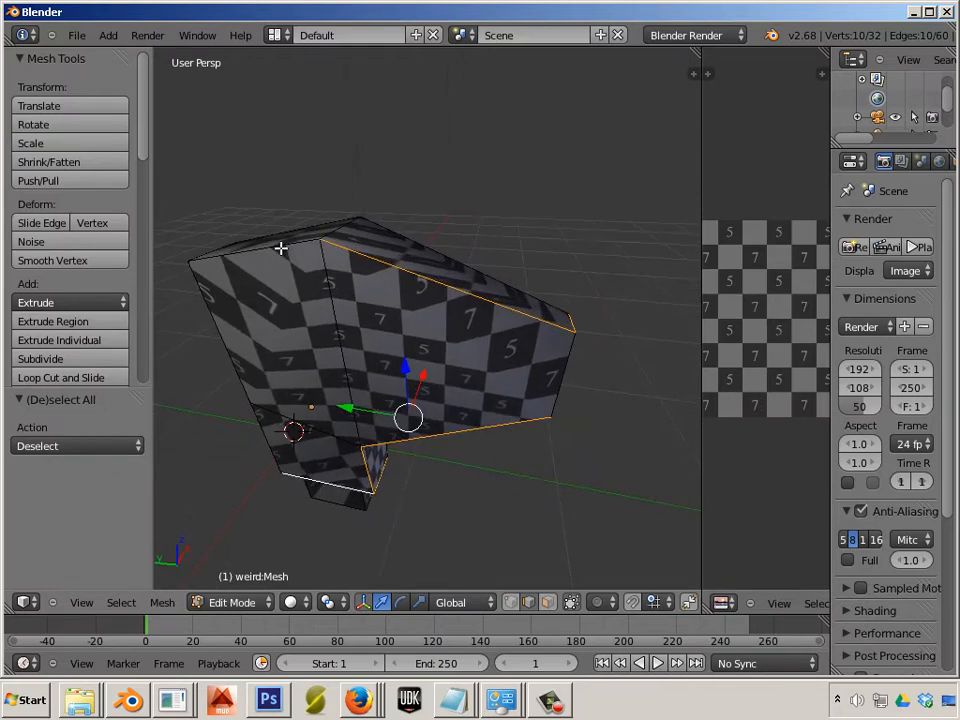
{"action": "right_click", "coordinate": [275, 251], "text": "alt+shift"}
{"action": "middle_click_drag", "start_coordinate": [159, 441], "coordinate": [233, 425], "text": "shift"}
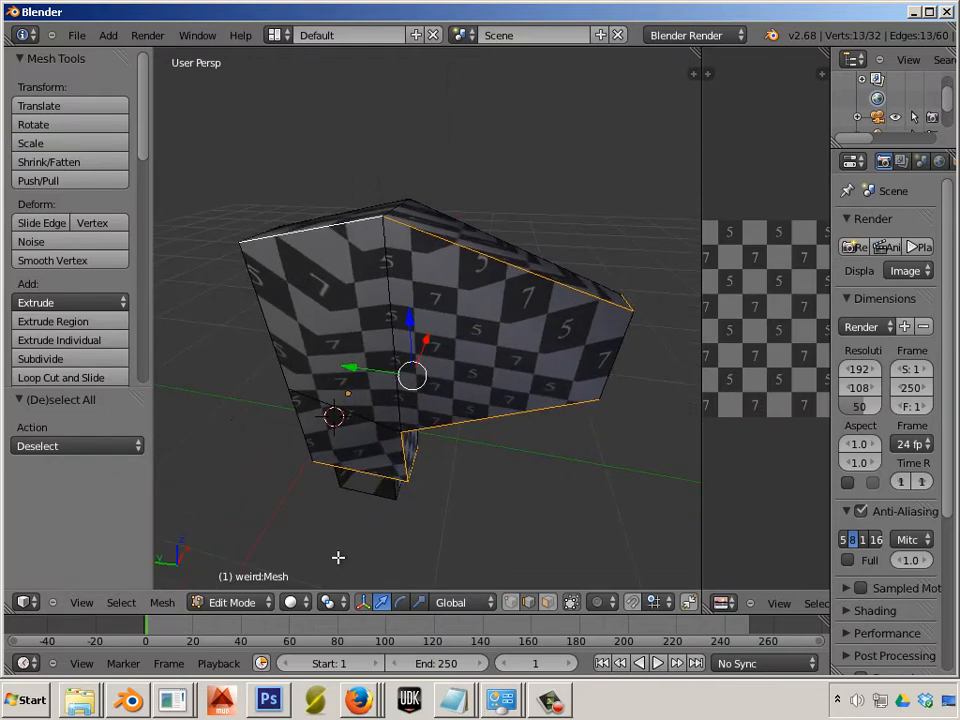
{"action": "middle_click_drag", "start_coordinate": [338, 557], "coordinate": [247, 394]}
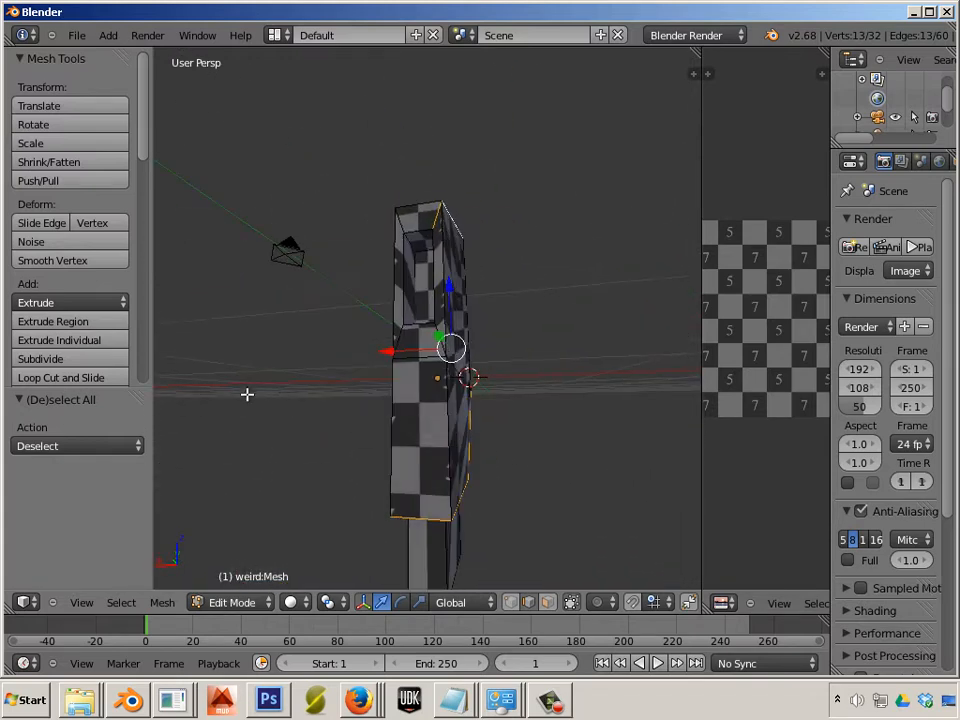
{"action": "scroll", "coordinate": [63, 362], "scroll_direction": "down", "scroll_amount": 6}
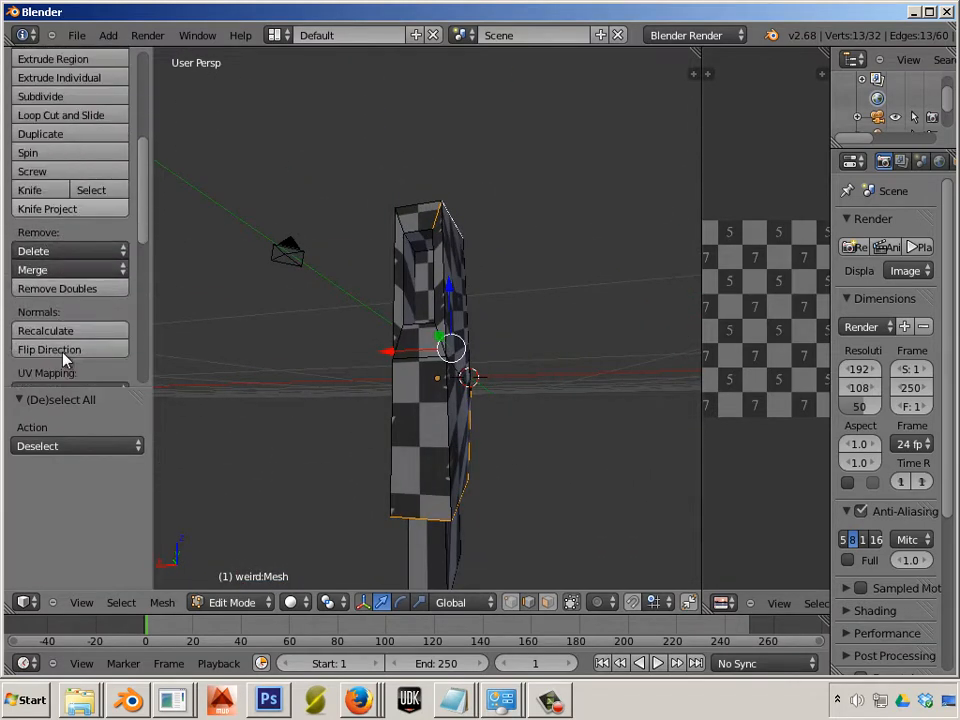
{"action": "scroll", "coordinate": [63, 355], "scroll_direction": "up", "scroll_amount": 6}
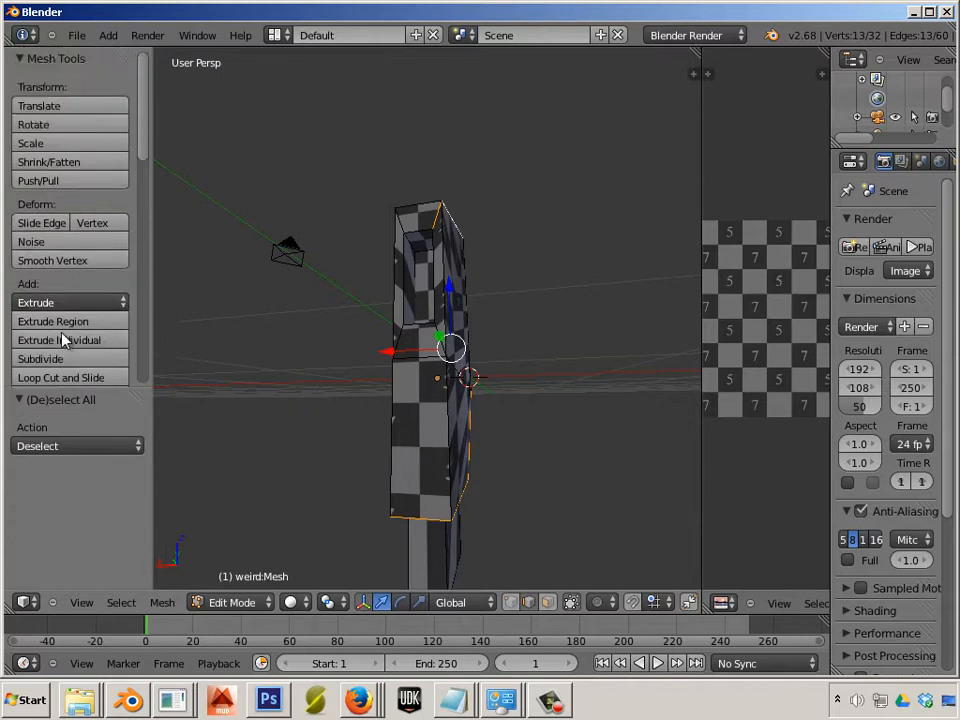
Mark the selected edges as seams and deselect all of the mesh's geometry
{"action": "scroll", "coordinate": [63, 342], "scroll_direction": "down", "scroll_amount": 6}
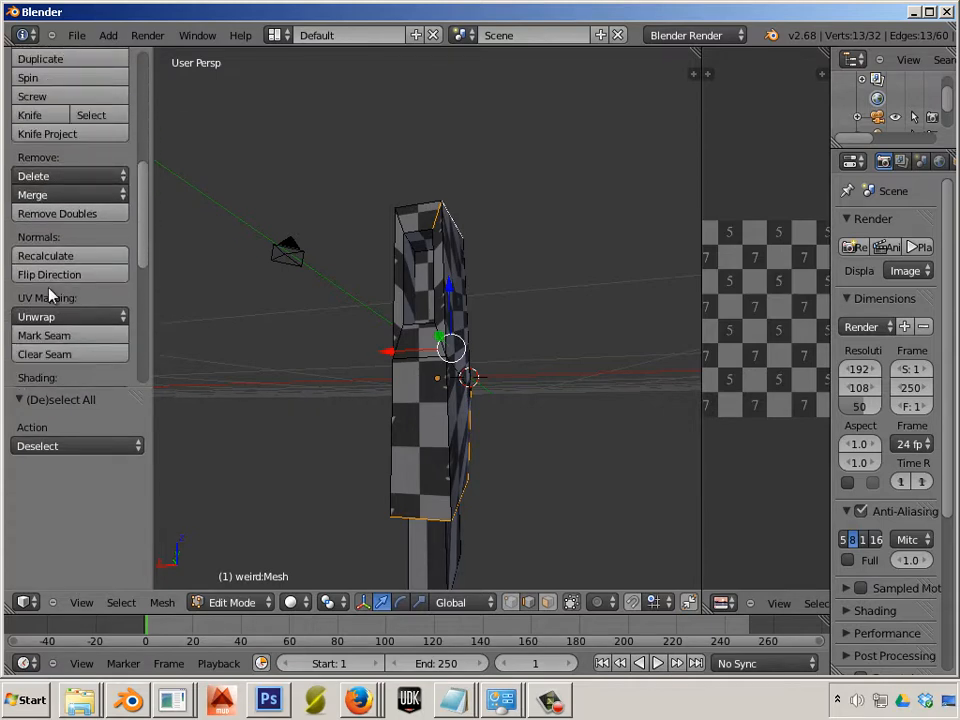
{"action": "scroll", "coordinate": [52, 295], "scroll_direction": "down", "scroll_amount": 3}
{"action": "left_click", "coordinate": [55, 260]}
{"action": "middle_click_drag", "start_coordinate": [465, 314], "coordinate": [414, 333]}
{"action": "key", "text": "a"}
Mark as seams a short upper end edge, the edges around the lower stem's top, one of its vertical corners and three of its bottom edges
{"action": "right_click", "coordinate": [401, 274]}
{"action": "middle_click_drag", "start_coordinate": [291, 450], "coordinate": [351, 327]}
{"action": "middle_click_drag", "start_coordinate": [337, 373], "coordinate": [373, 454]}
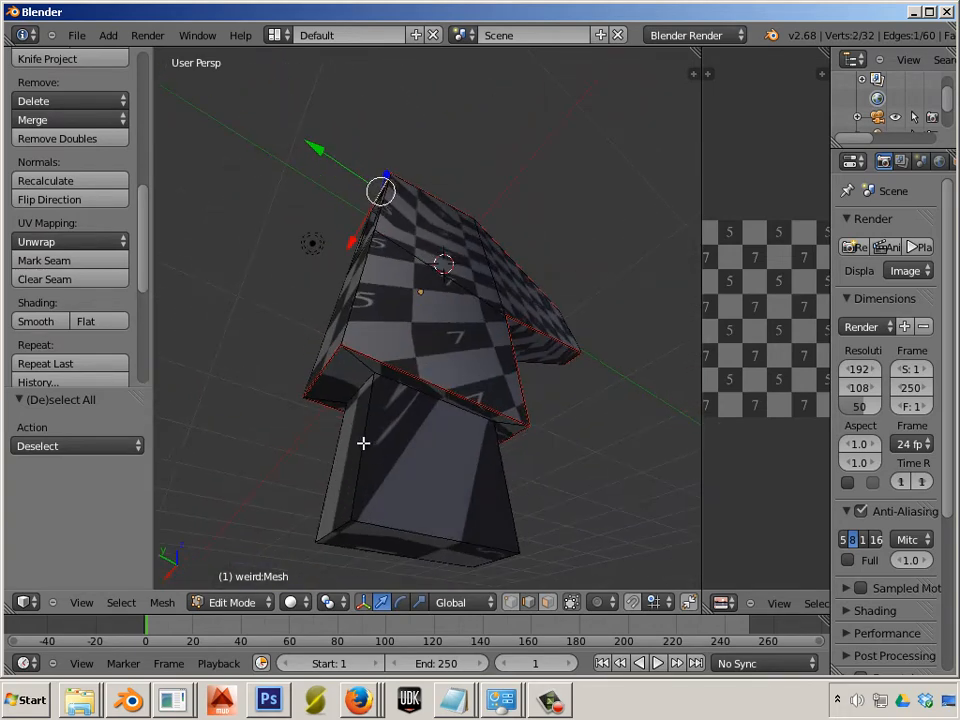
{"action": "right_click", "coordinate": [363, 443], "text": "shift"}
{"action": "right_click", "coordinate": [400, 392], "text": "alt+shift"}
{"action": "middle_click_drag", "start_coordinate": [468, 516], "coordinate": [441, 363]}
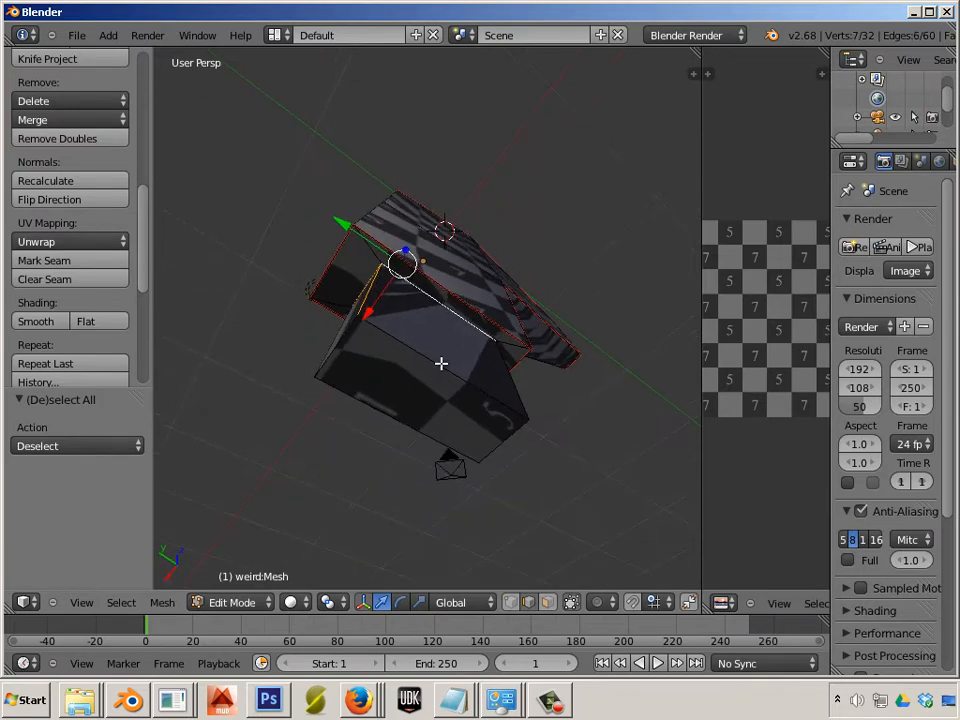
{"action": "right_click", "coordinate": [511, 440], "text": "shift"}
{"action": "right_click", "coordinate": [461, 452], "text": "shift"}
{"action": "middle_click_drag", "start_coordinate": [318, 459], "coordinate": [300, 389]}
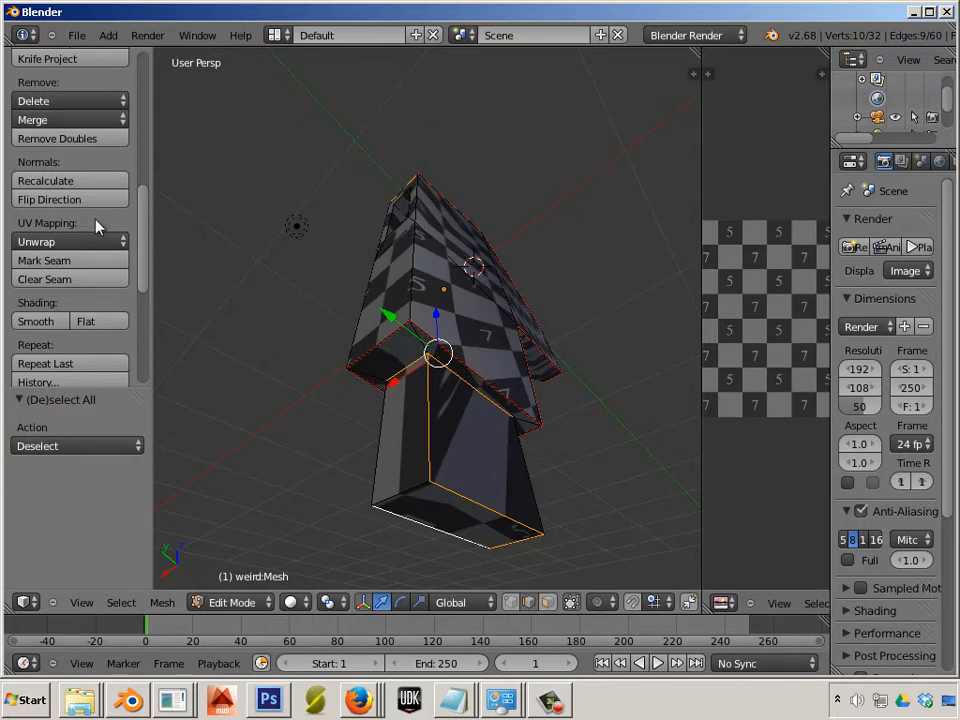
{"action": "left_click", "coordinate": [70, 259]}
Select the rectangular edge loop around the recess opening and mark it as a seam
{"action": "middle_click_drag", "start_coordinate": [246, 294], "coordinate": [392, 336]}
{"action": "right_click", "coordinate": [392, 336]}
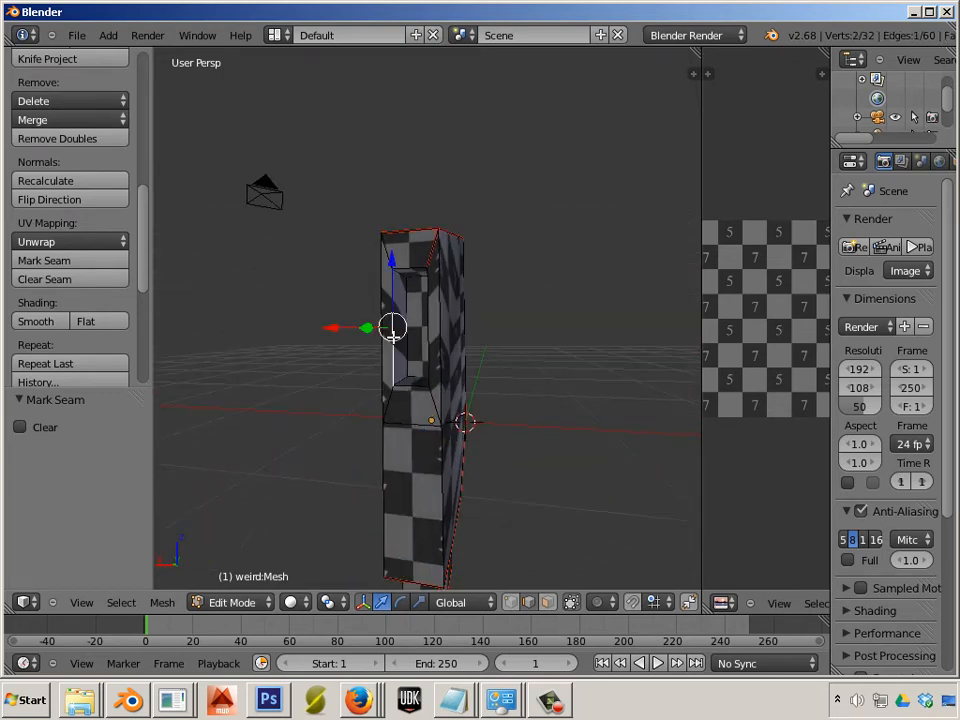
{"action": "left_click", "coordinate": [47, 262]}
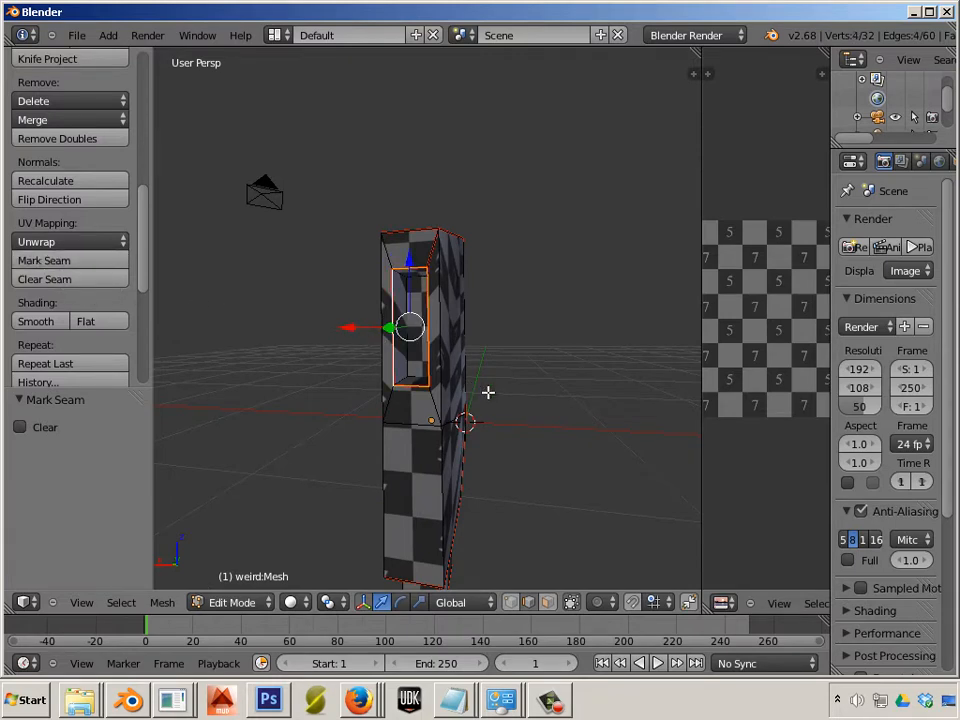
Select the whole linked mesh, unwrap its UVs along the marked seams and deselect everything
{"action": "middle_click_drag", "start_coordinate": [488, 392], "coordinate": [431, 387]}
{"action": "key", "text": "l"}
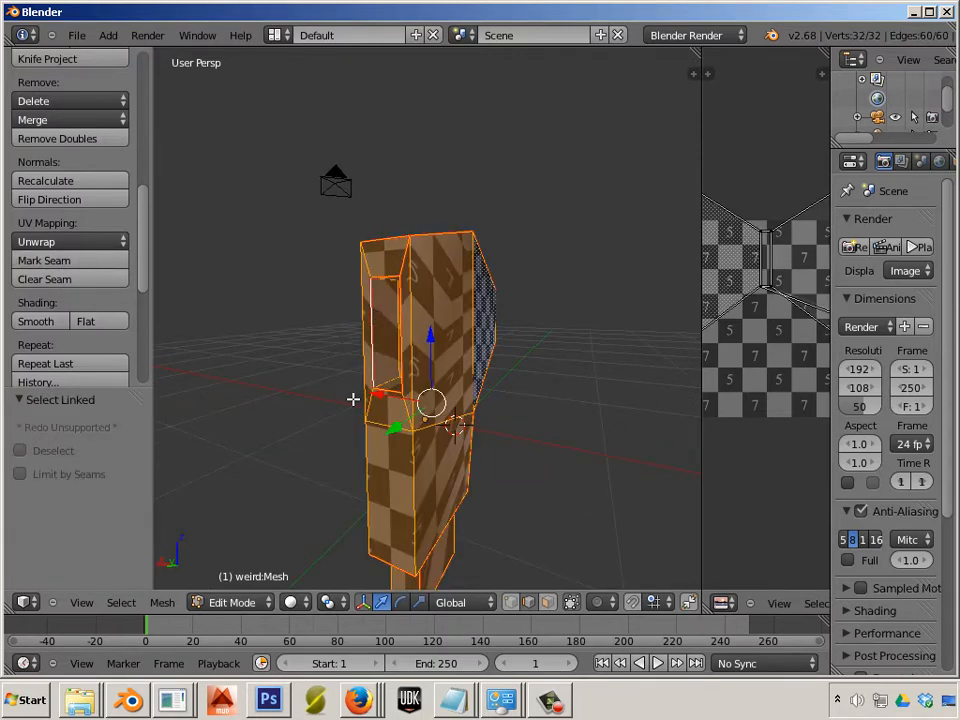
{"action": "key", "text": "u"}
{"action": "left_click", "coordinate": [432, 376]}
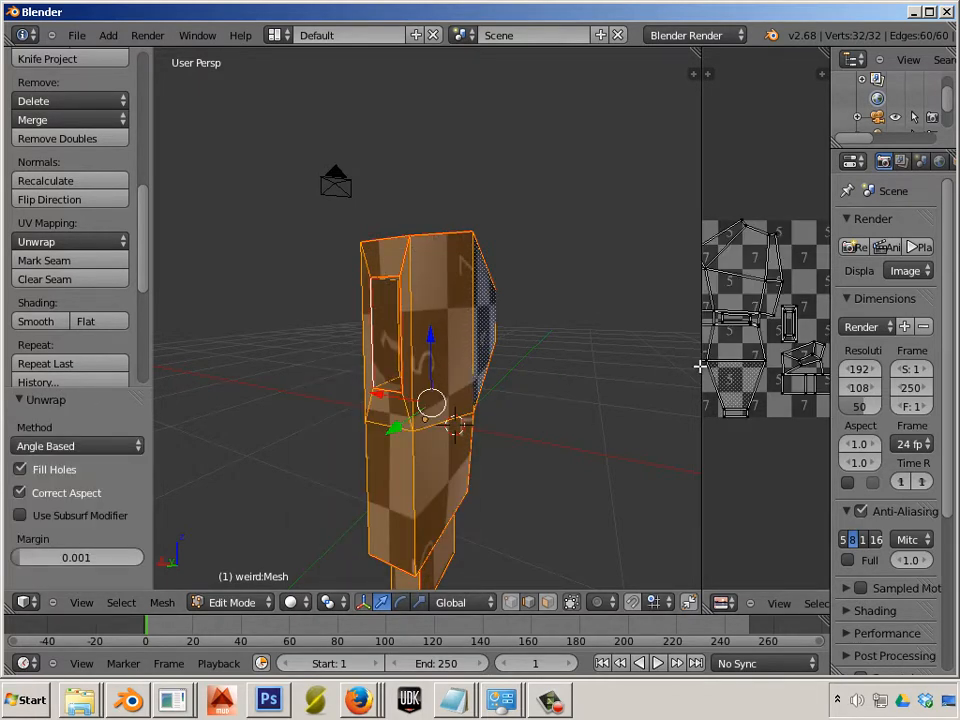
{"action": "key", "text": "a"}
Widen the UV/Image Editor, check the checker pattern on the mesh and reselect the linked geometry to examine its unwrapped UV islands
{"action": "left_click_drag", "start_coordinate": [700, 367], "coordinate": [567, 380]}
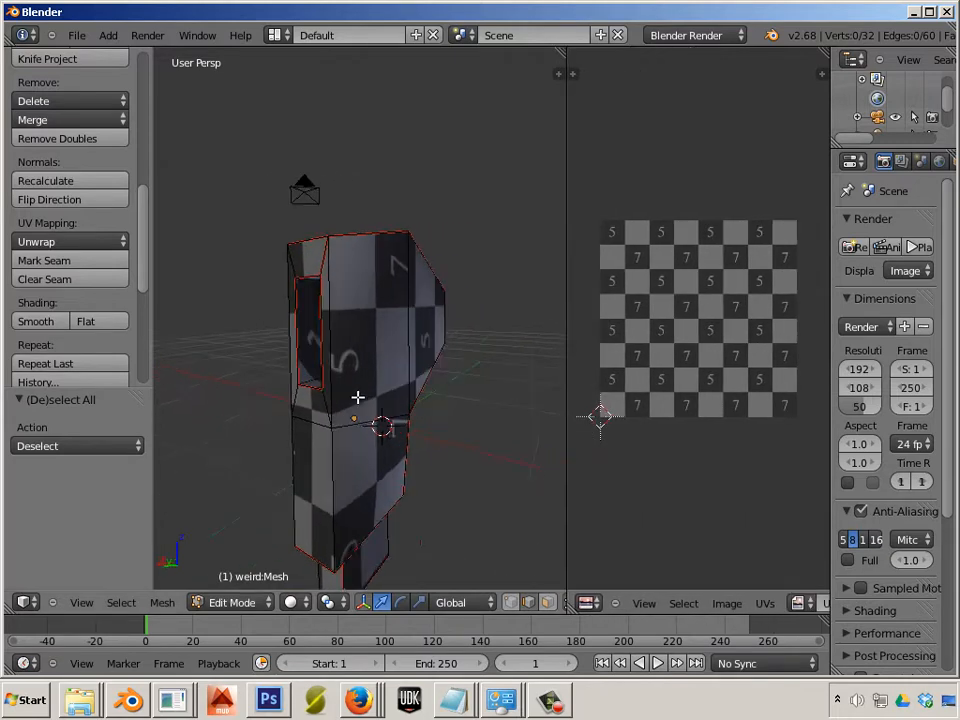
{"action": "middle_click_drag", "start_coordinate": [357, 397], "coordinate": [260, 344]}
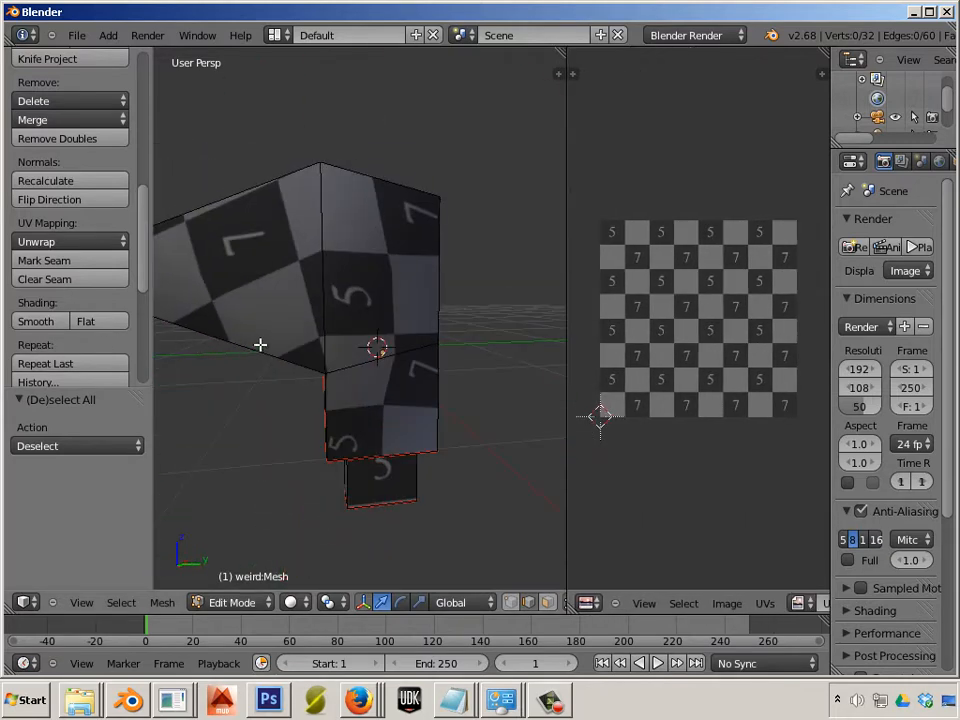
{"action": "key", "text": "Tab"}
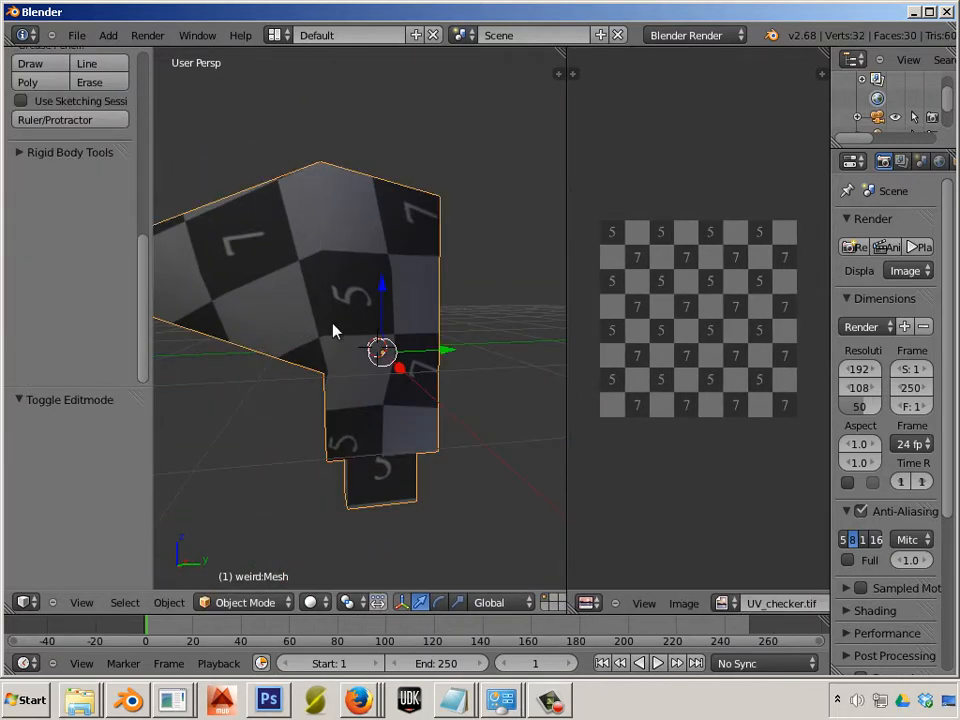
{"action": "key", "text": "Tab"}
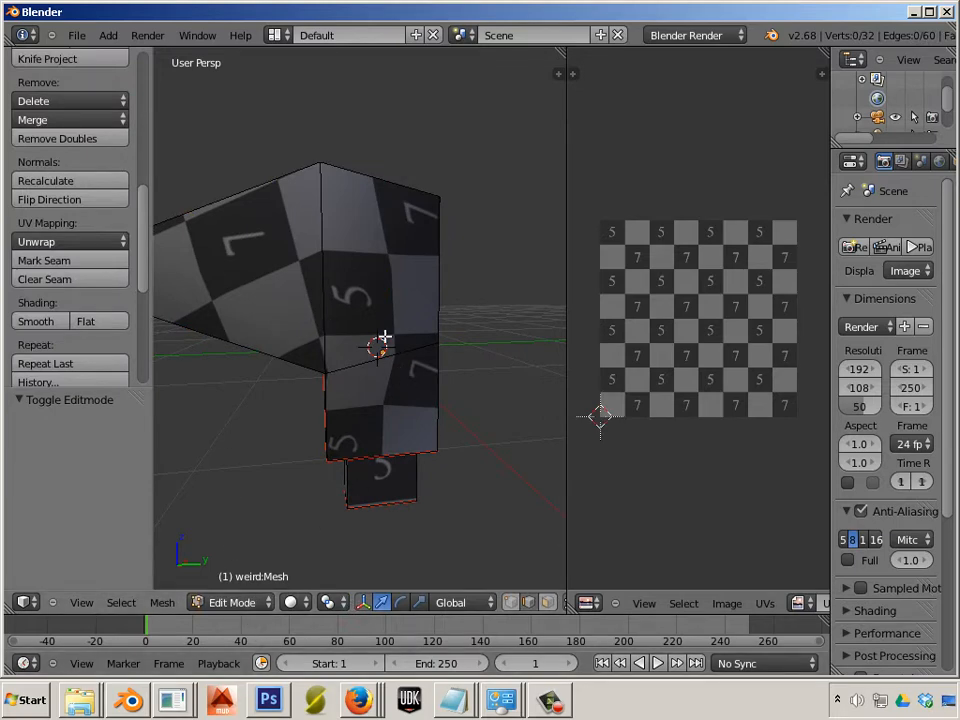
{"action": "key", "text": "l"}
{"action": "scroll", "coordinate": [668, 355], "scroll_direction": "up", "scroll_amount": 2}
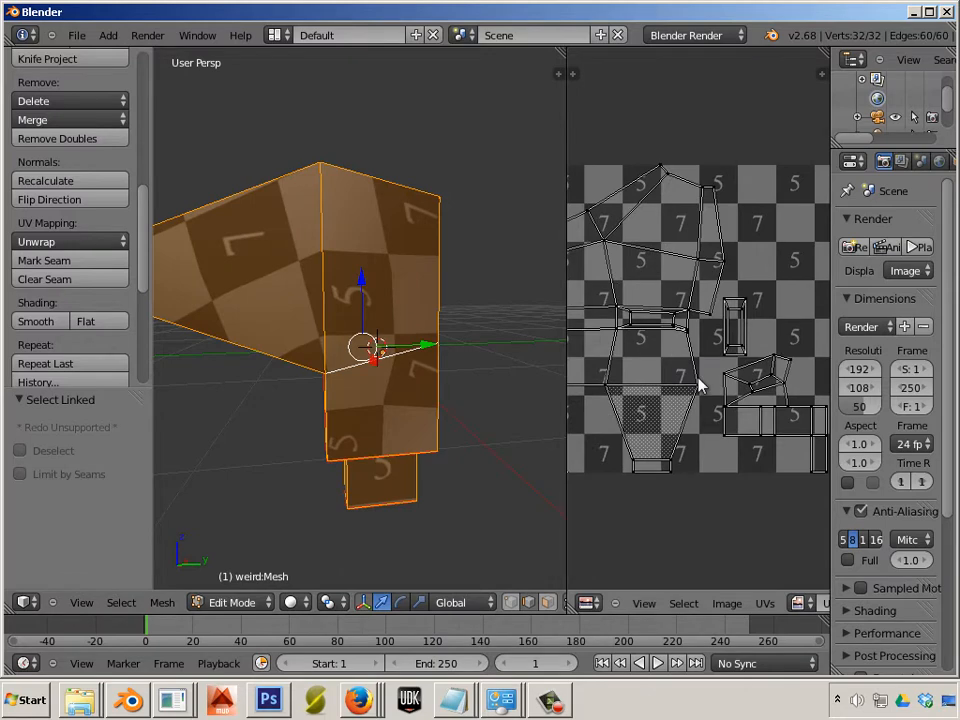
{"action": "left_click_drag", "start_coordinate": [563, 349], "coordinate": [413, 362]}
Return to Object Mode and export the mesh in Wavefront OBJ format to the Desktop, overwriting weird.obj
{"action": "key", "text": "Tab"}
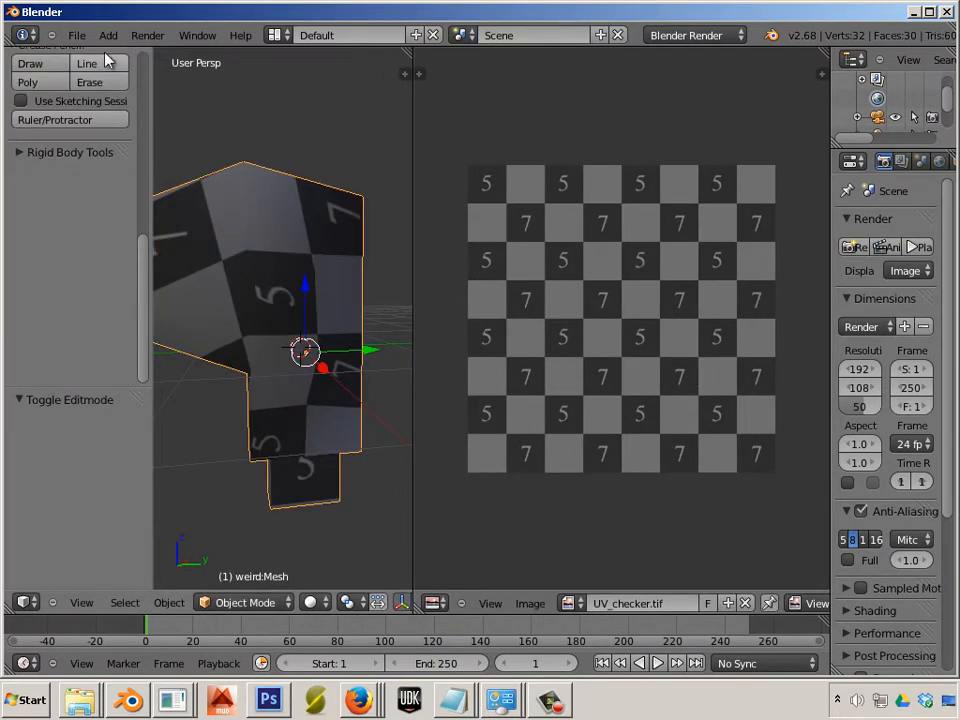
{"action": "left_click", "coordinate": [76, 35]}
{"action": "mouse_move", "coordinate": [105, 339]}
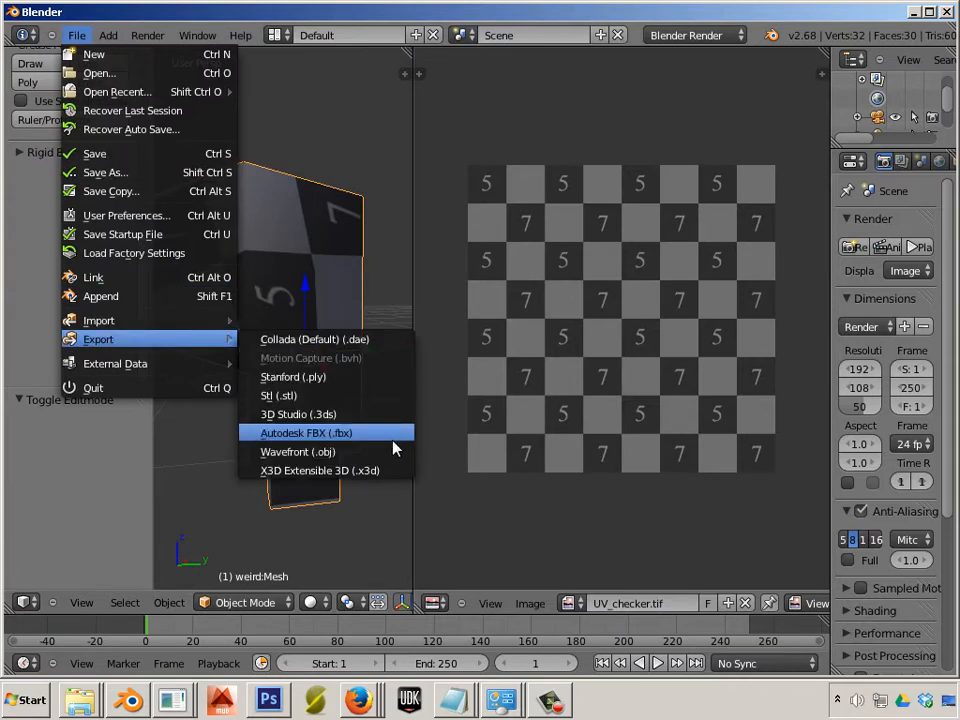
{"action": "left_click", "coordinate": [381, 451]}
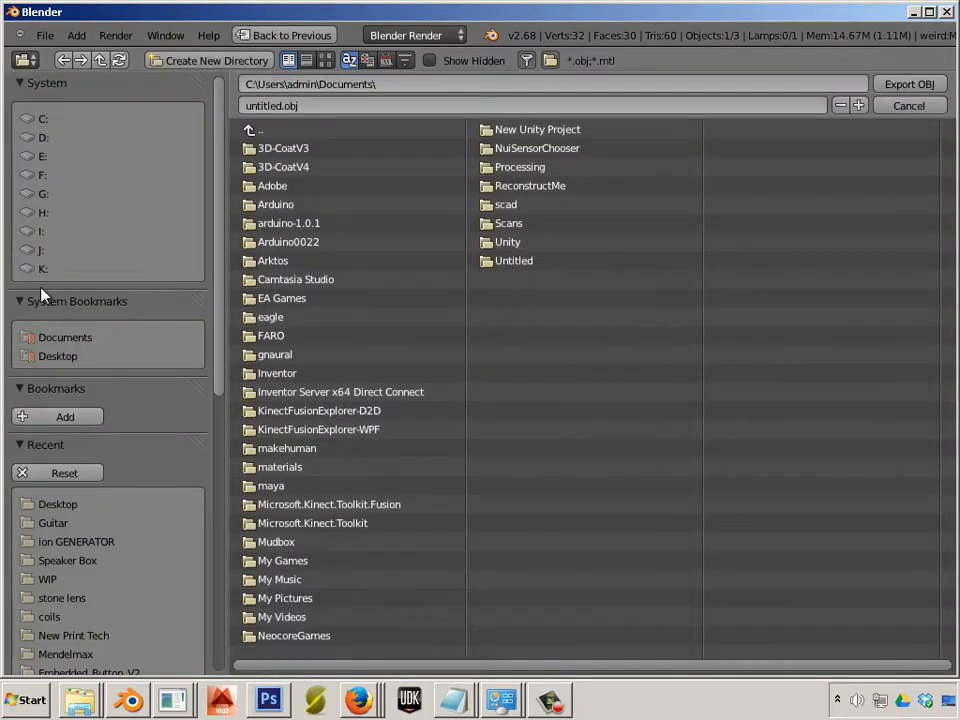
{"action": "left_click", "coordinate": [60, 357]}
{"action": "left_click", "coordinate": [281, 283]}
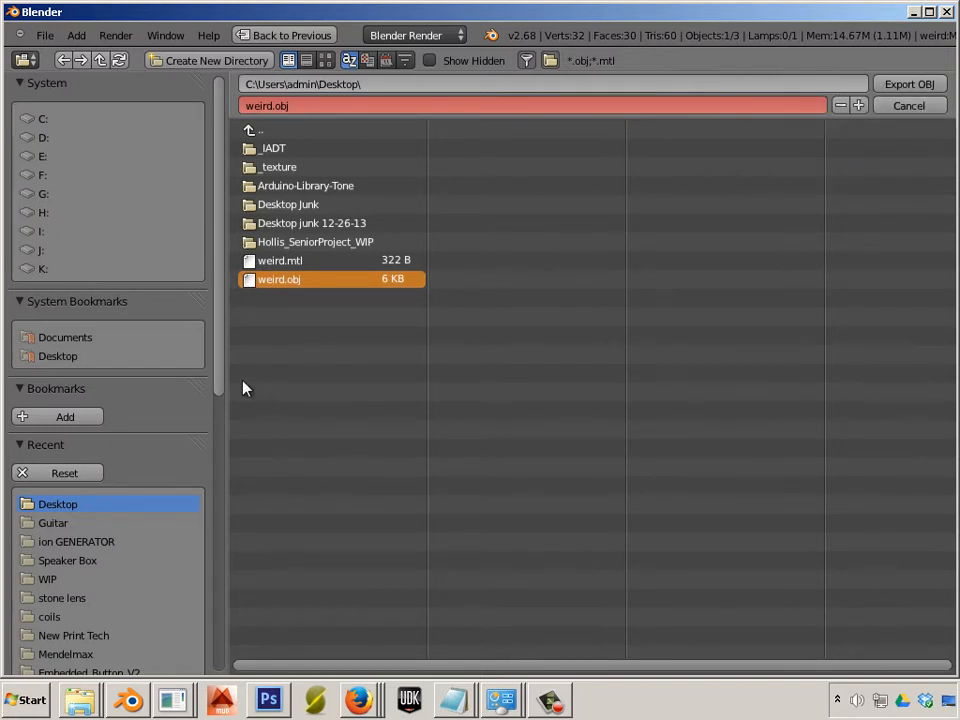
{"action": "left_click_drag", "start_coordinate": [216, 375], "coordinate": [226, 556]}
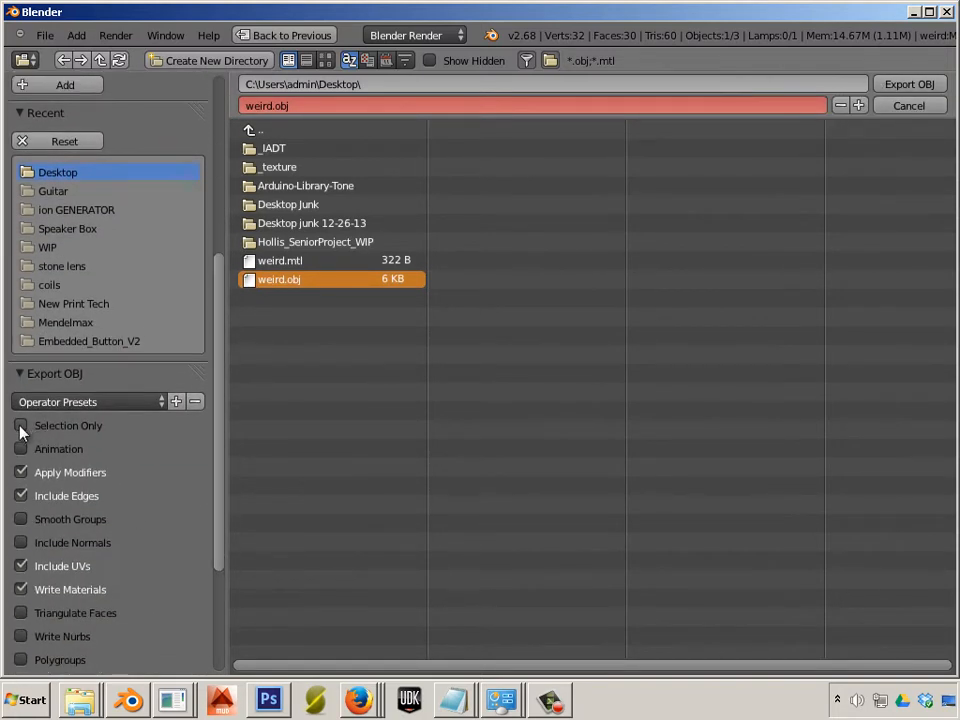
{"action": "left_click", "coordinate": [930, 84]}
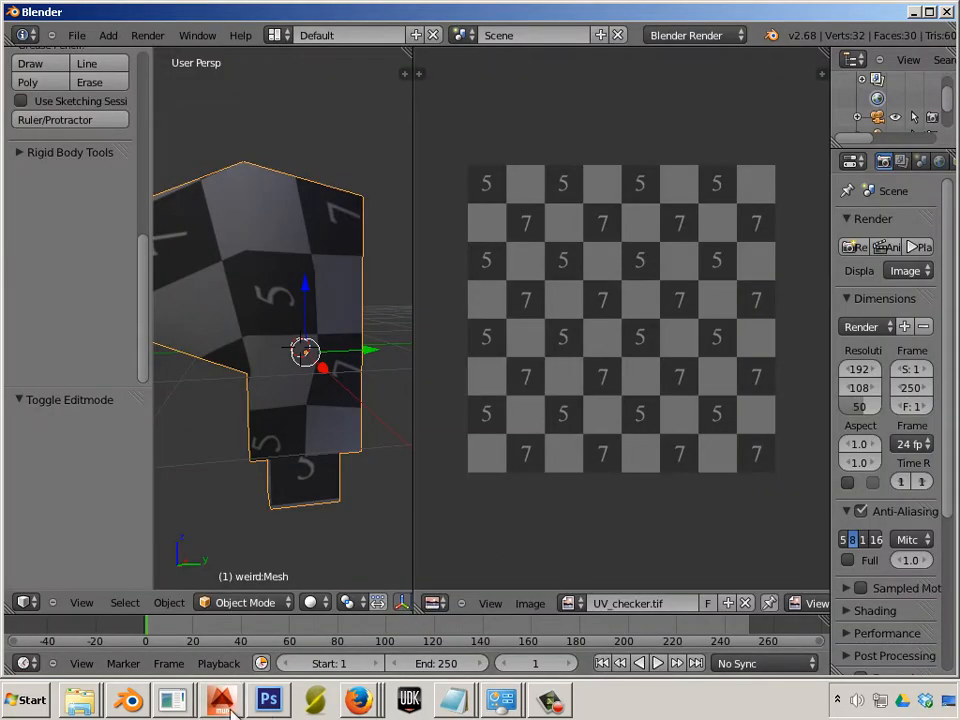
Switch to Maya, move the existing checkered mesh along X away from the grid's centre and deselect it
{"action": "key", "text": "alt+Tab"}
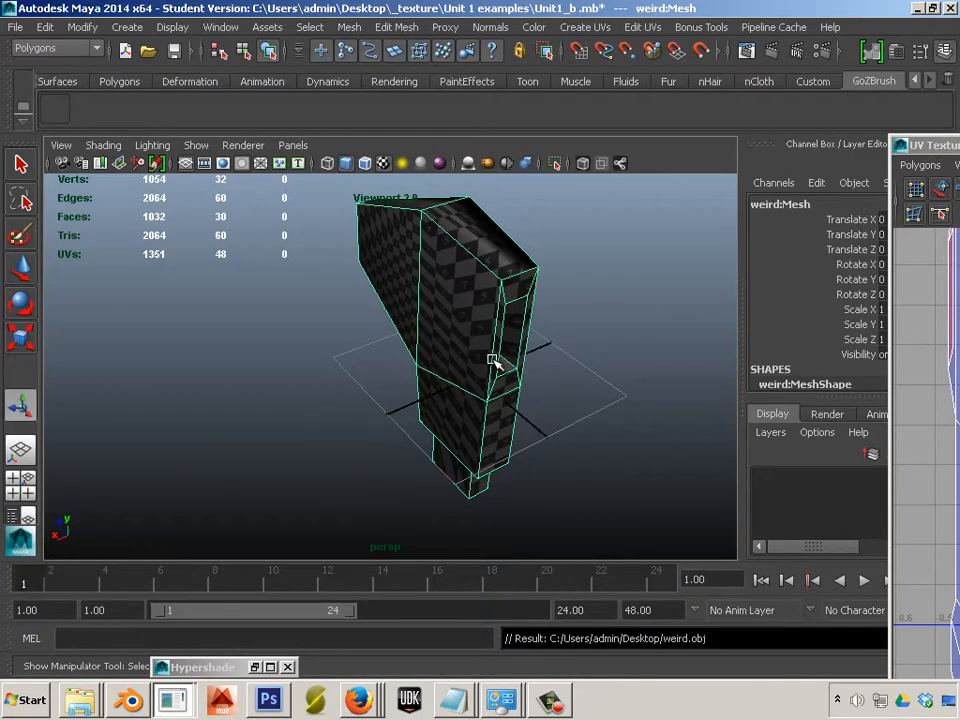
{"action": "right_click_drag", "start_coordinate": [492, 360], "coordinate": [334, 342], "text": "alt"}
{"action": "left_click", "coordinate": [14, 274]}
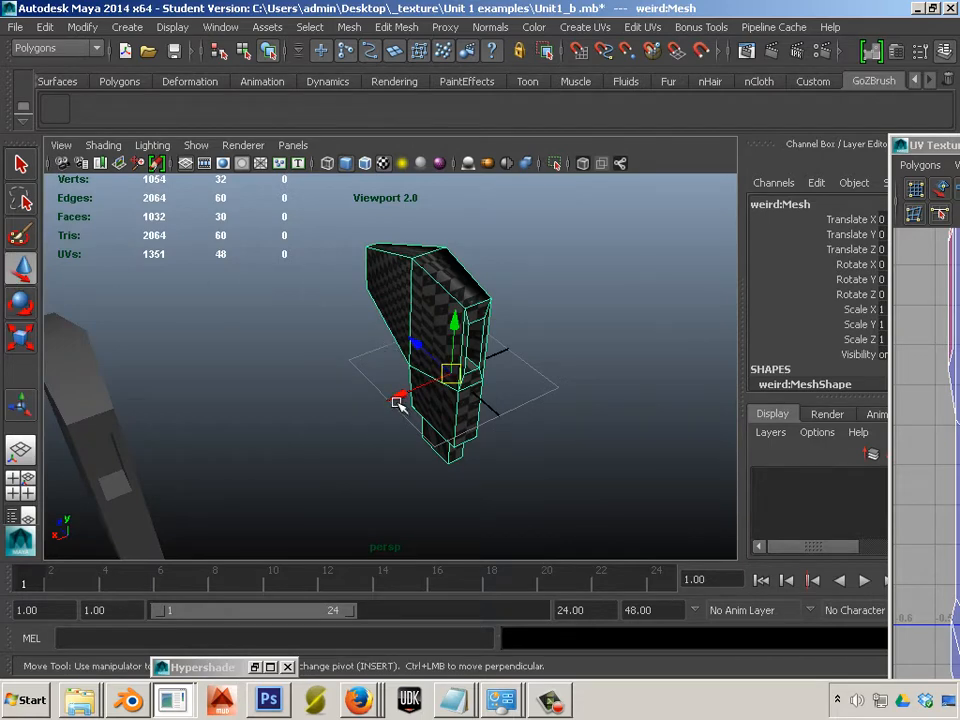
{"action": "left_click_drag", "start_coordinate": [399, 399], "coordinate": [572, 324]}
{"action": "left_click", "coordinate": [236, 187]}
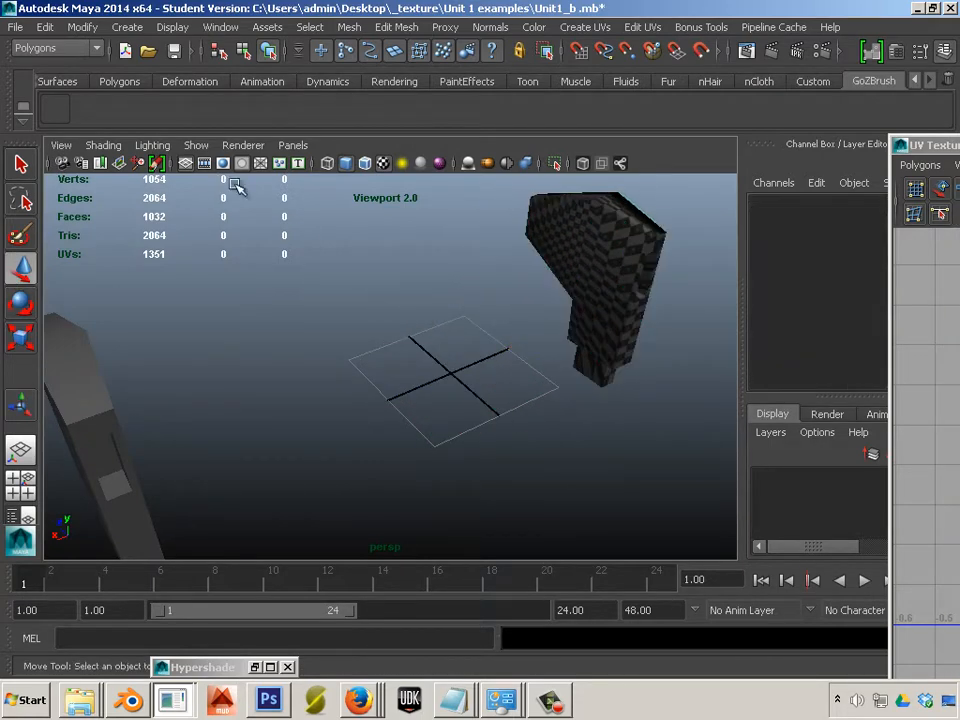
Import weird.obj from the Desktop into the Maya scene
{"action": "left_click", "coordinate": [16, 27]}
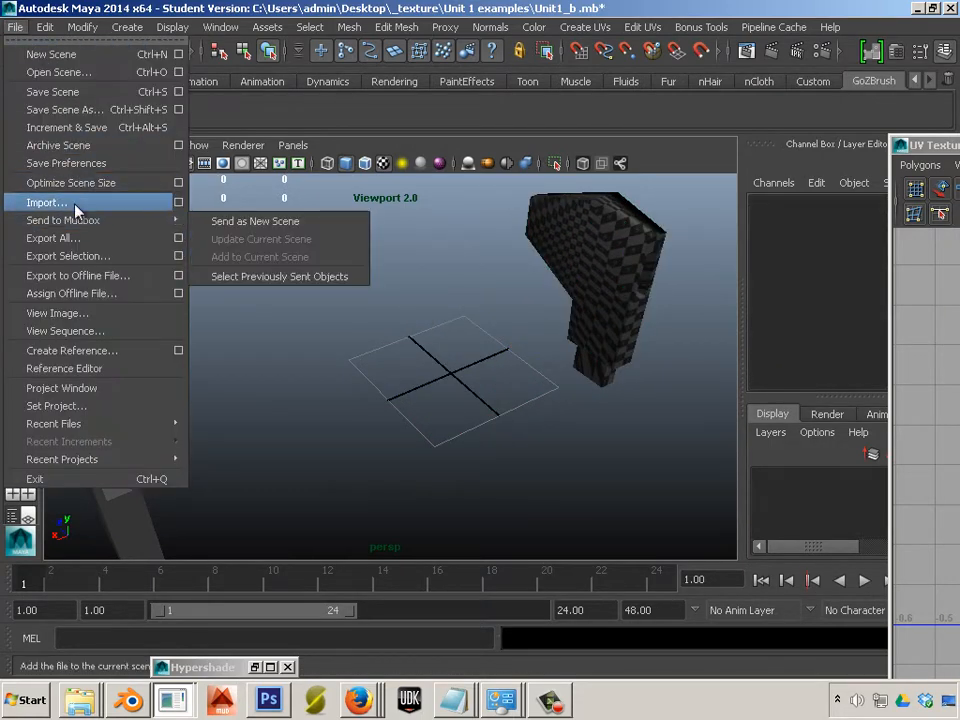
{"action": "left_click", "coordinate": [75, 203]}
{"action": "left_click", "coordinate": [227, 238]}
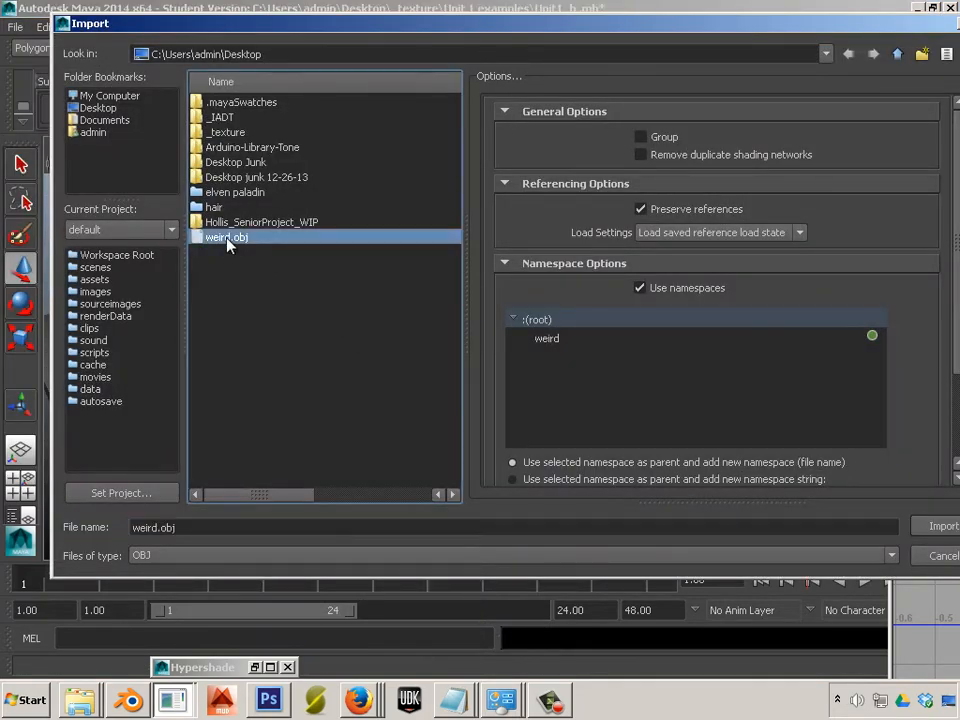
{"action": "double_click", "coordinate": [227, 240]}
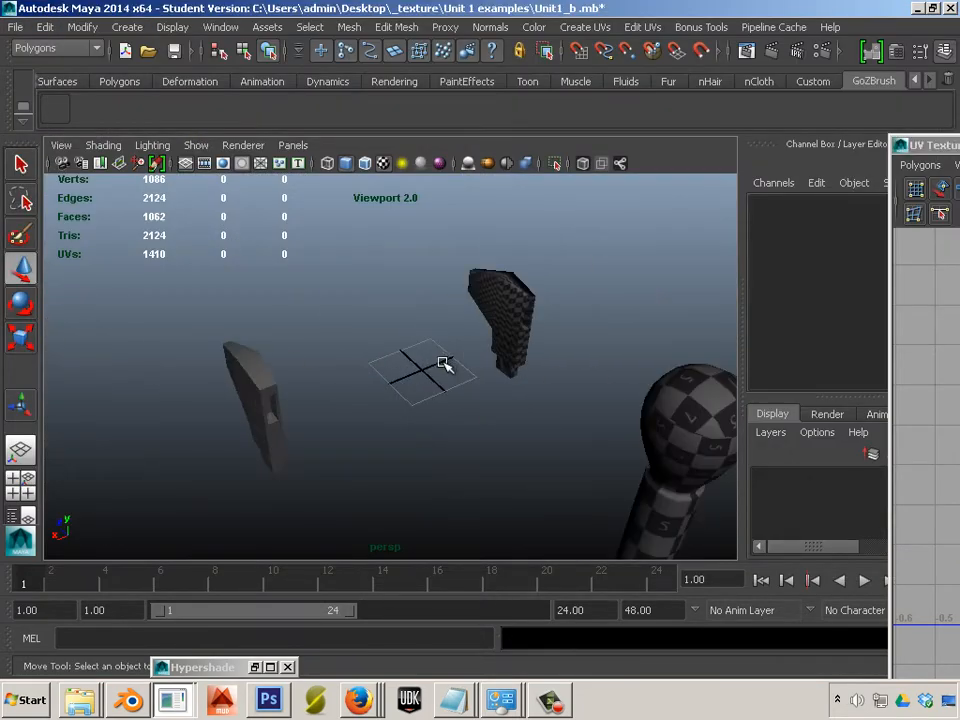
Assign the existing checker material to the newly imported mesh and deselect it to compare it with the older version
{"action": "left_click_drag", "start_coordinate": [332, 283], "coordinate": [466, 460]}
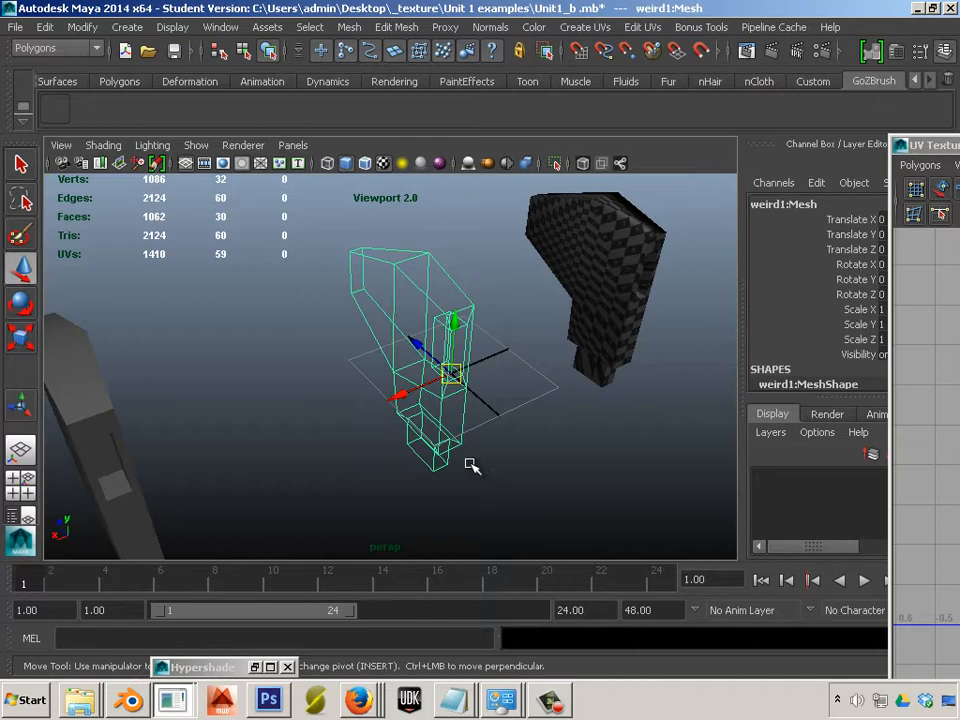
{"action": "right_click", "coordinate": [421, 381]}
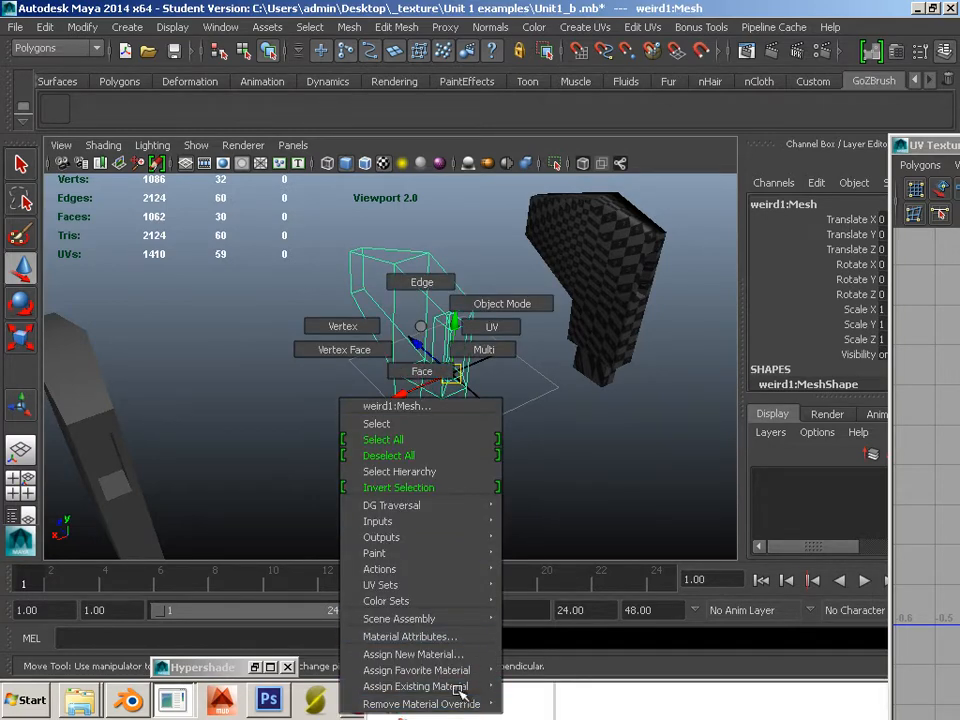
{"action": "mouse_move", "coordinate": [462, 688]}
{"action": "left_click", "coordinate": [543, 638]}
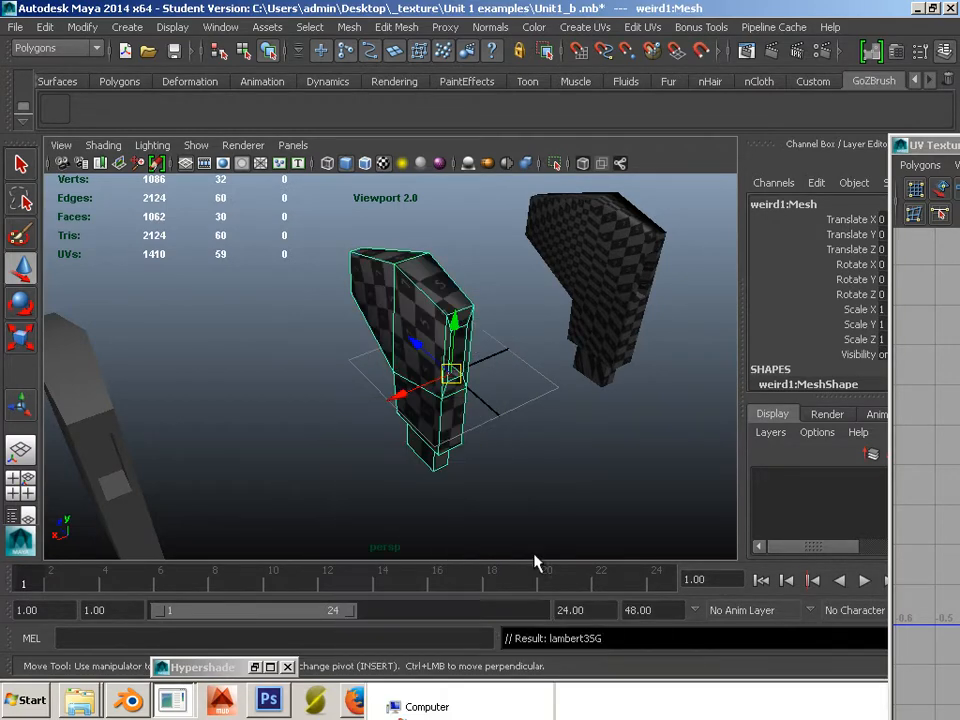
{"action": "left_click", "coordinate": [364, 471]}
{"action": "left_click_drag", "start_coordinate": [364, 471], "coordinate": [343, 444], "text": "alt"}
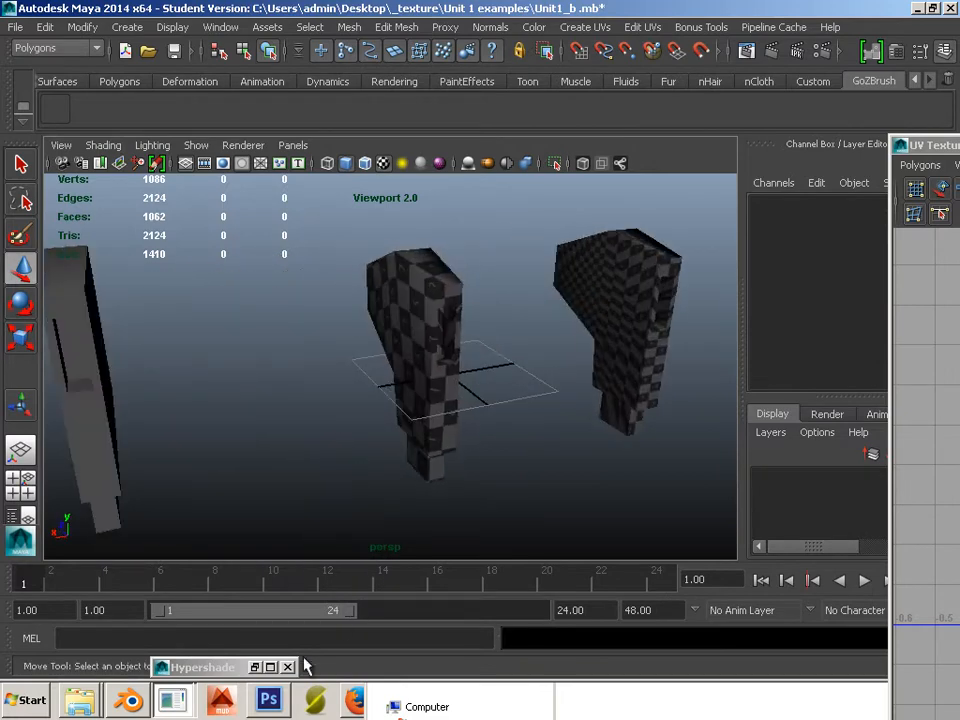
Switch to Blender and review the key configuration presets in the input preferences, keeping Blender265 selected, then close the preferences
{"action": "key", "text": "alt+Tab"}
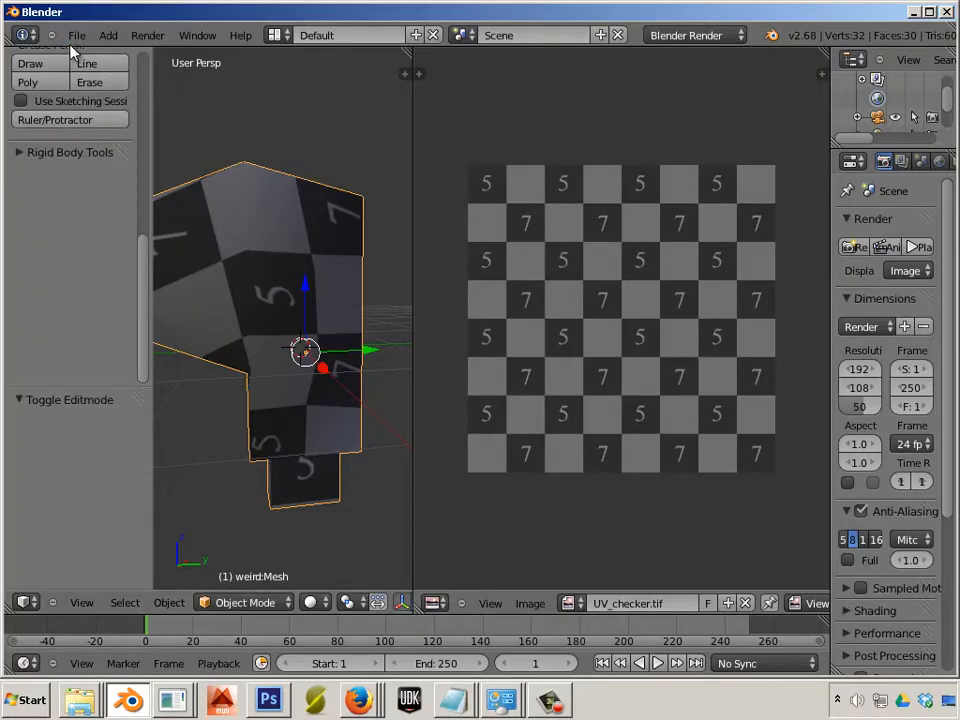
{"action": "left_click", "coordinate": [75, 36]}
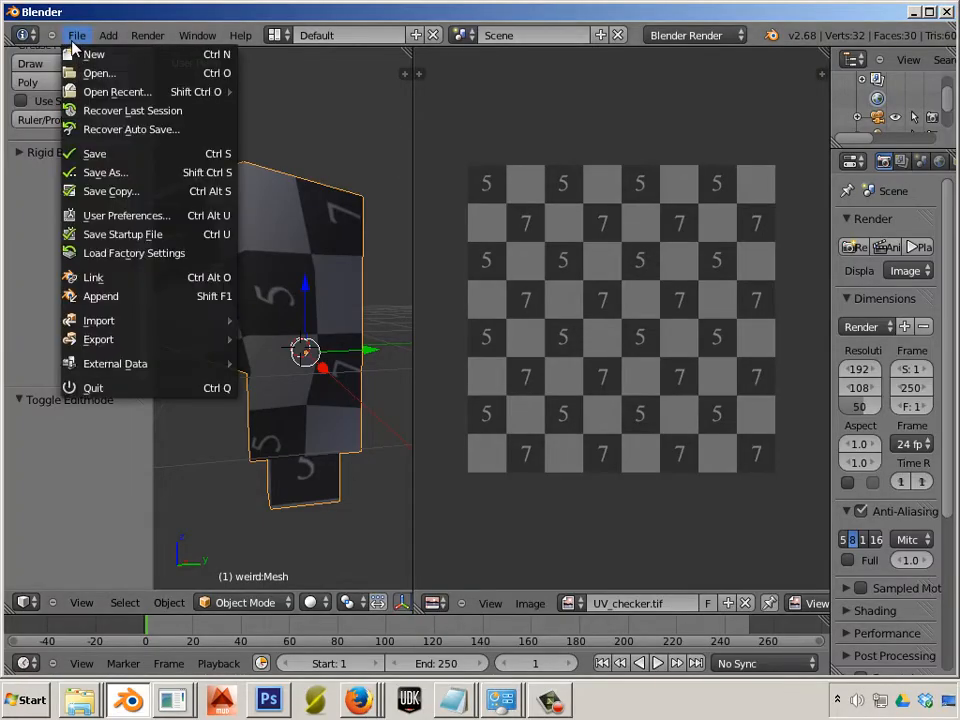
{"action": "left_click", "coordinate": [100, 218]}
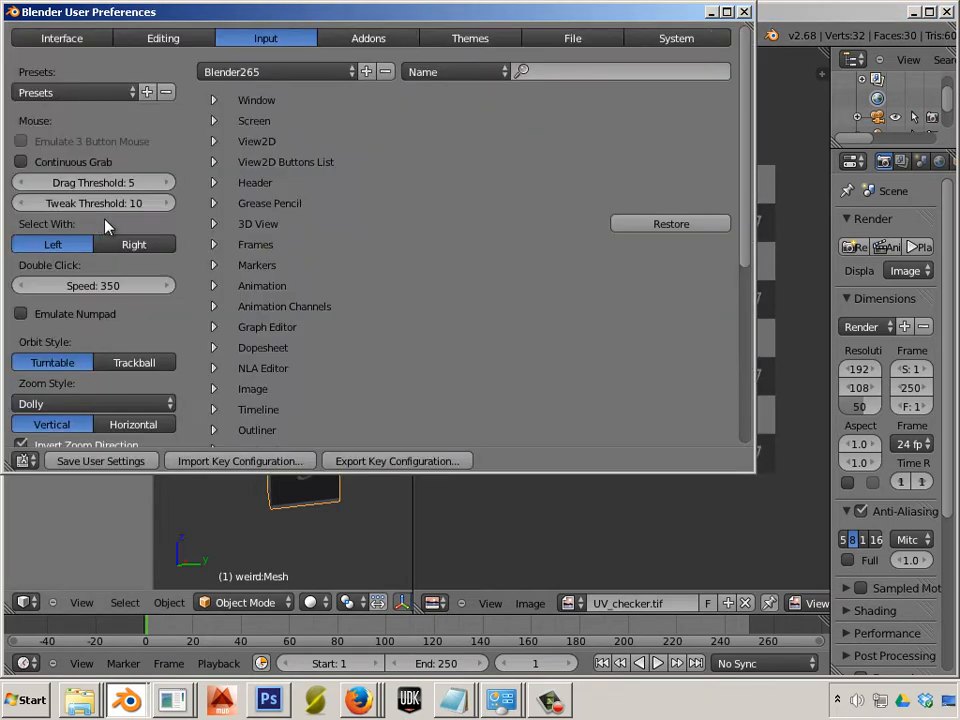
{"action": "left_click", "coordinate": [216, 74]}
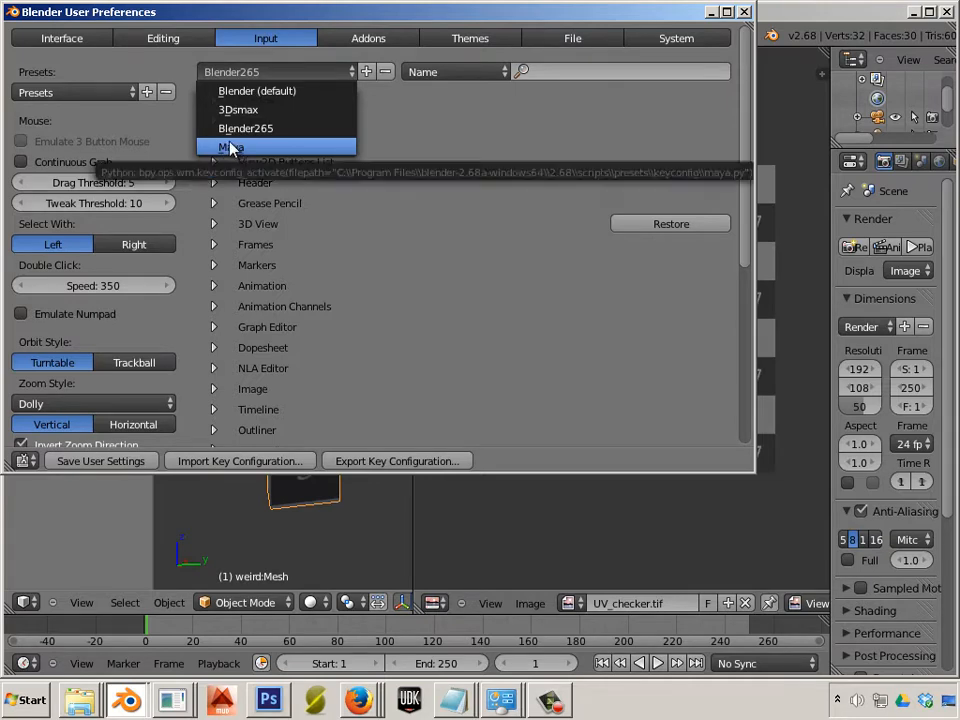
{"action": "left_click", "coordinate": [245, 128]}
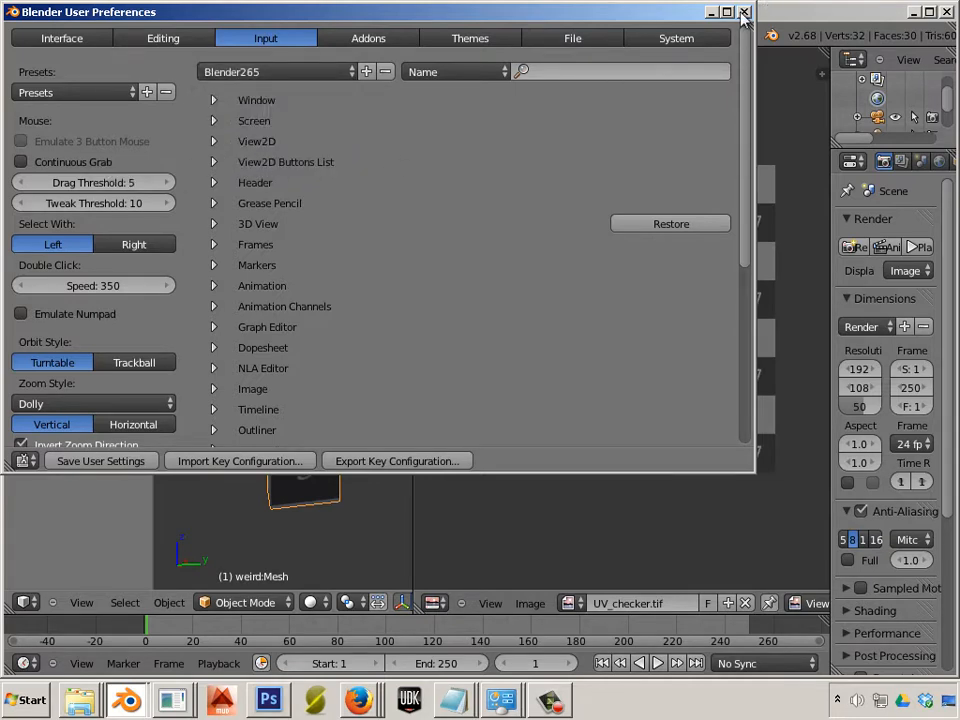
{"action": "left_click", "coordinate": [743, 13]}
{"action": "middle_click_drag", "start_coordinate": [400, 305], "coordinate": [275, 332]}
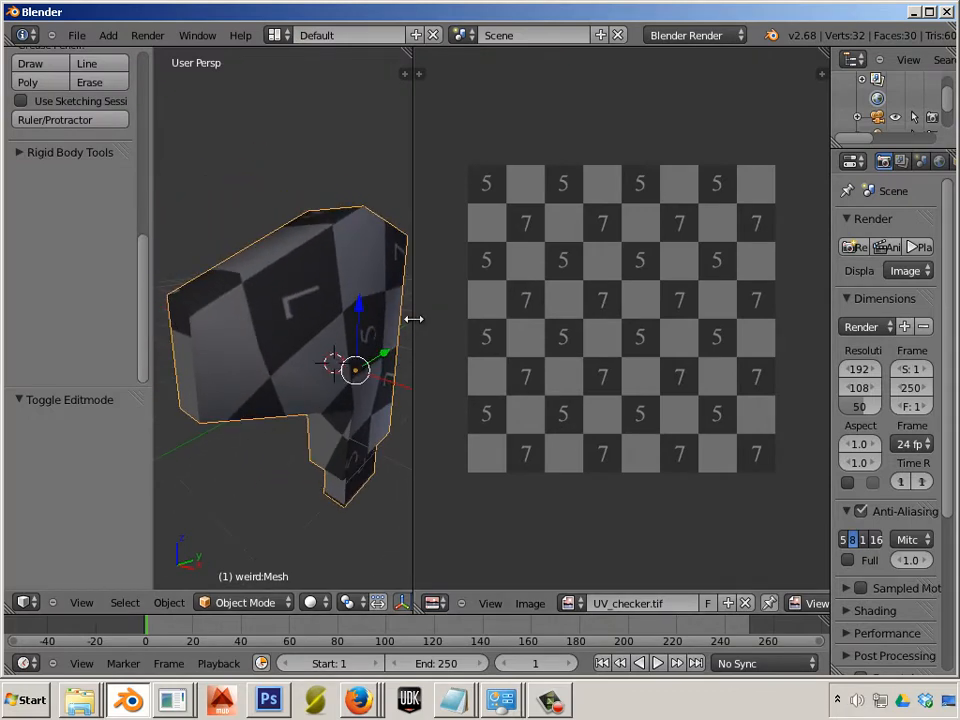
Widen the 3D view over the image editor and orbit around the checkered mesh
{"action": "left_click_drag", "start_coordinate": [414, 318], "coordinate": [800, 325]}
{"action": "middle_click_drag", "start_coordinate": [497, 340], "coordinate": [597, 405]}
Switch to Maya and select the two checkered weird meshes in turn to compare their checker mapping
{"action": "key", "text": "alt+Tab"}
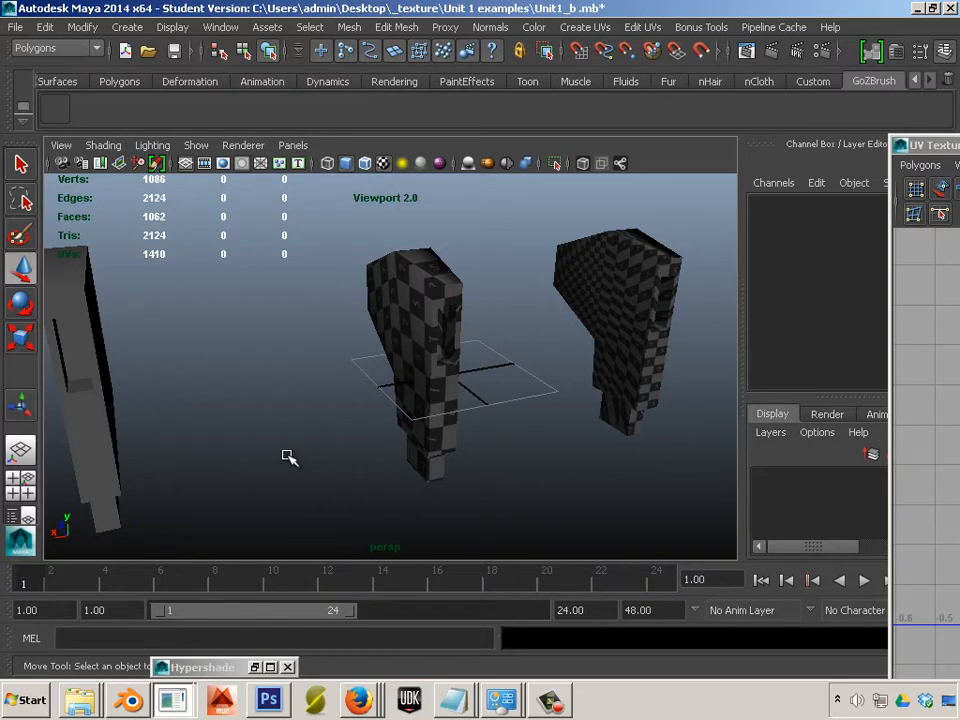
{"action": "key", "text": "alt+Tab"}
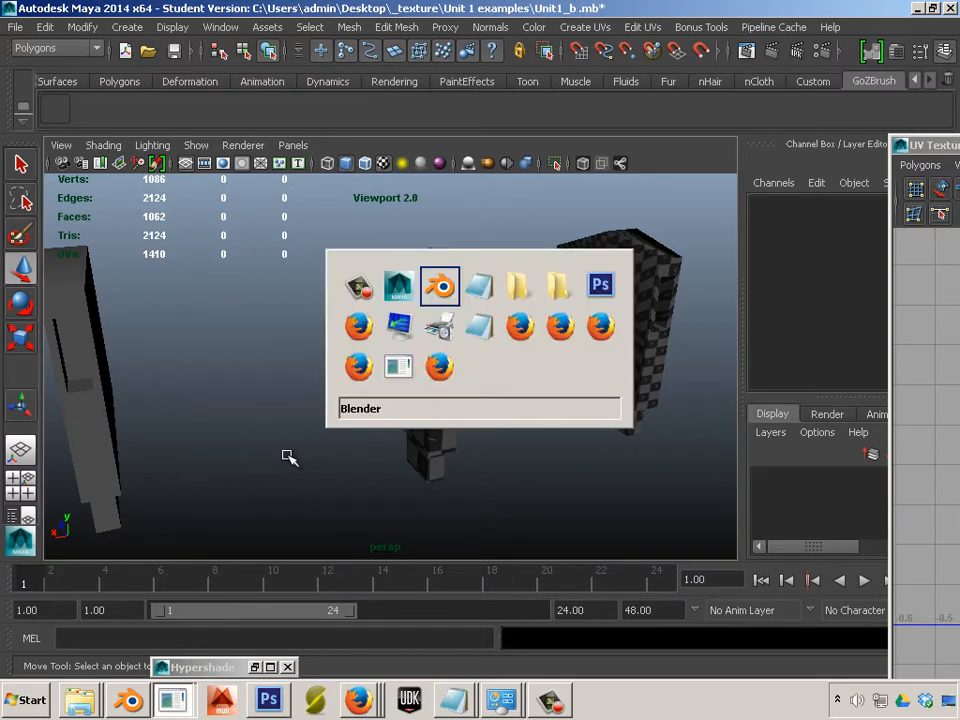
{"action": "key", "text": "alt+Tab"}
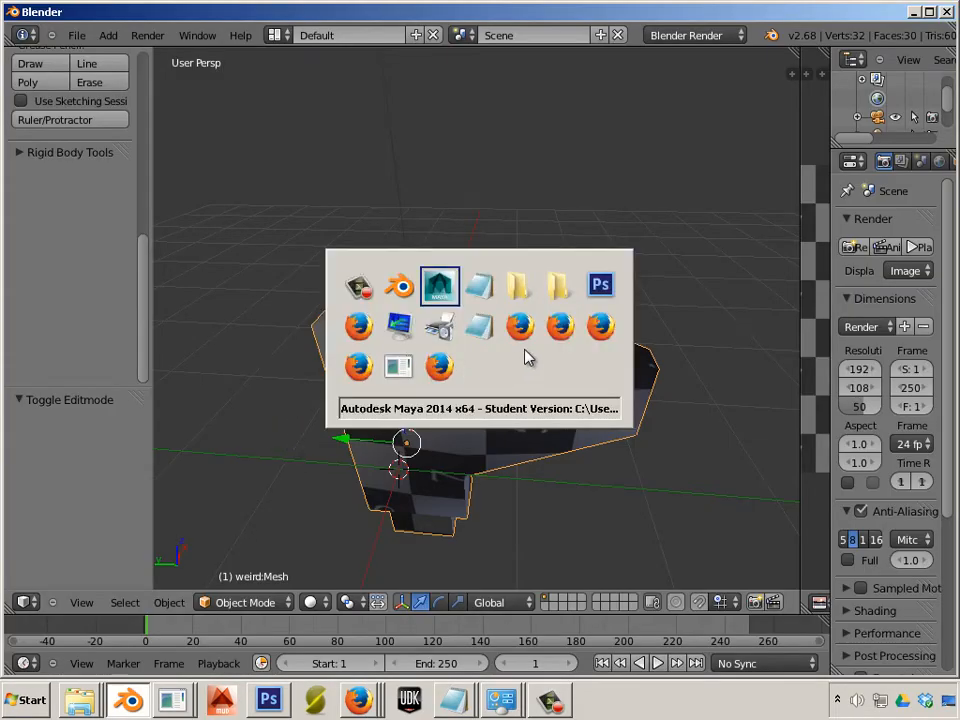
{"action": "key", "text": "alt+Tab"}
{"action": "key", "text": "alt+Tab"}
{"action": "key", "text": "alt+Tab"}
{"action": "key", "text": "alt+Tab"}
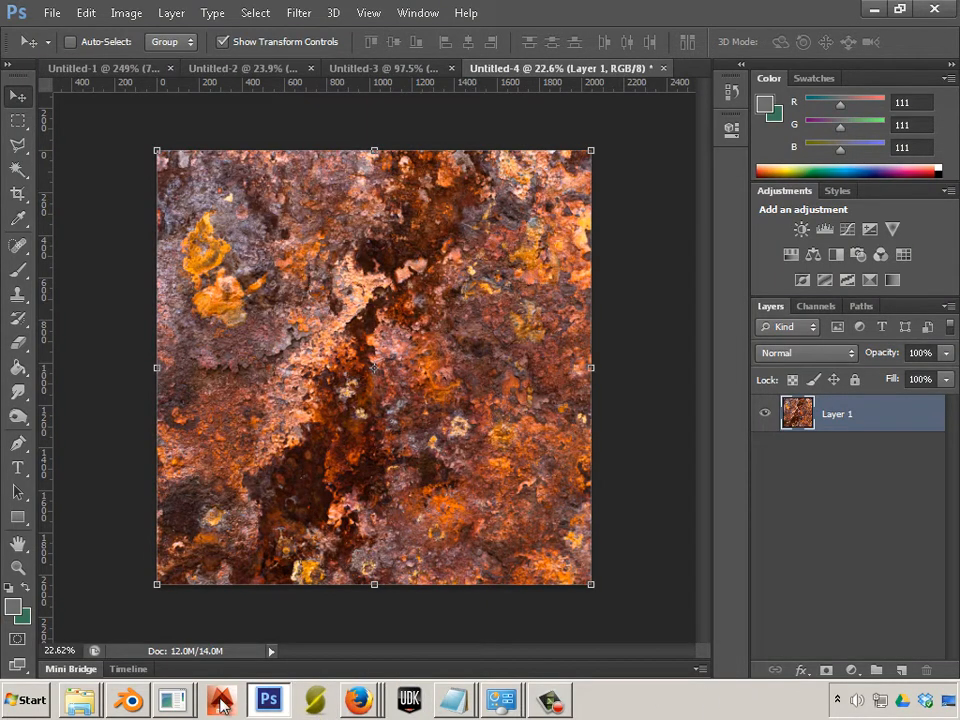
{"action": "key", "text": "alt+Tab"}
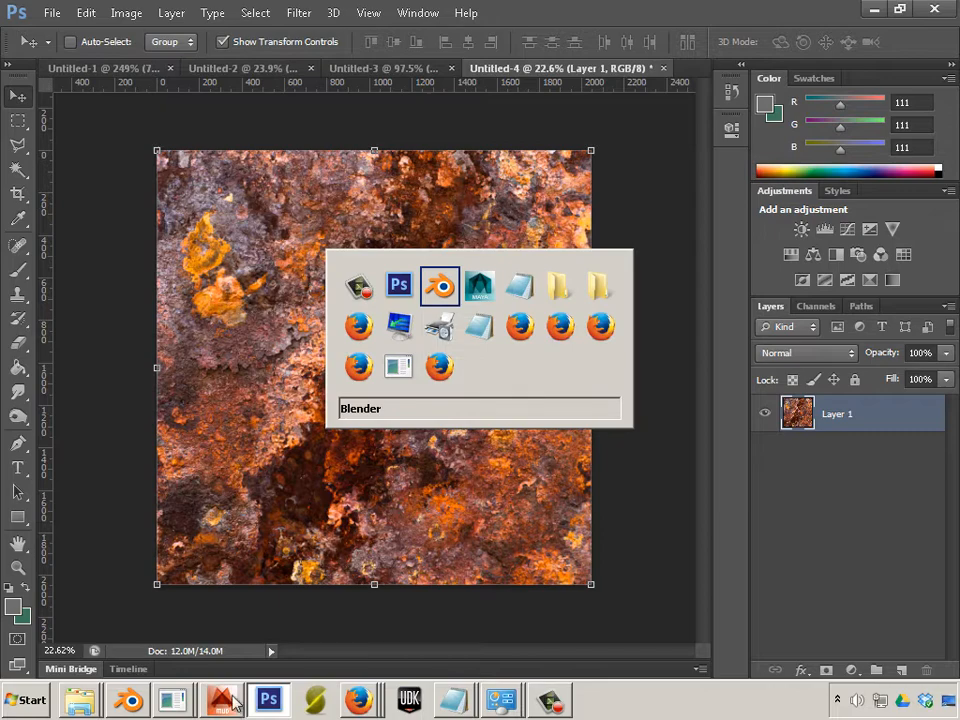
{"action": "key", "text": "alt+Tab"}
{"action": "left_click", "coordinate": [425, 420]}
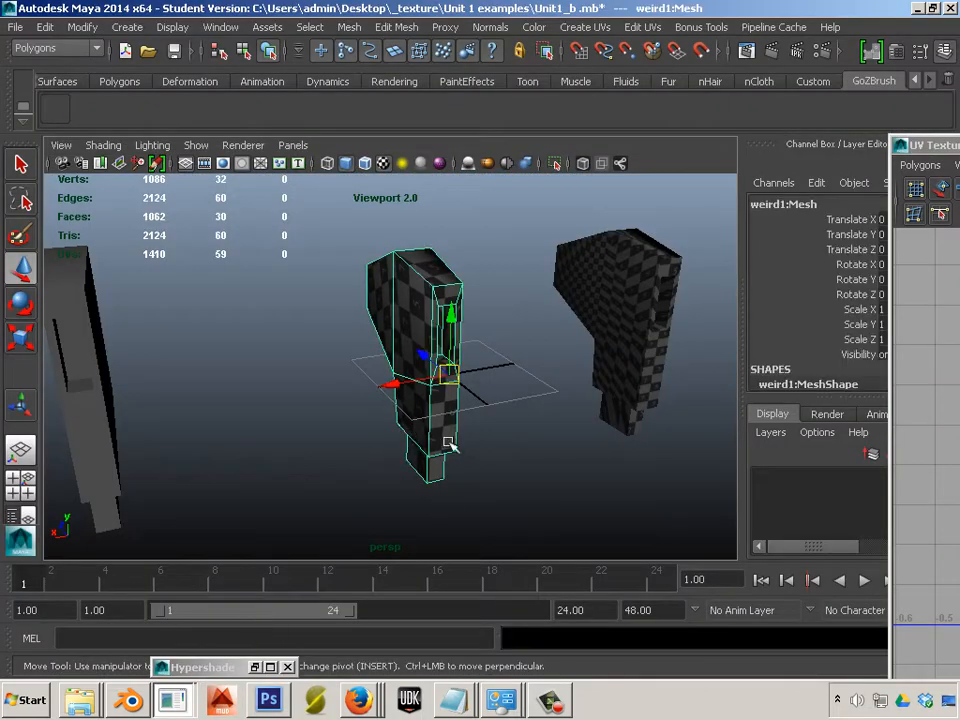
{"action": "left_click", "coordinate": [615, 392]}
{"action": "left_click_drag", "start_coordinate": [615, 392], "coordinate": [470, 520], "text": "alt"}
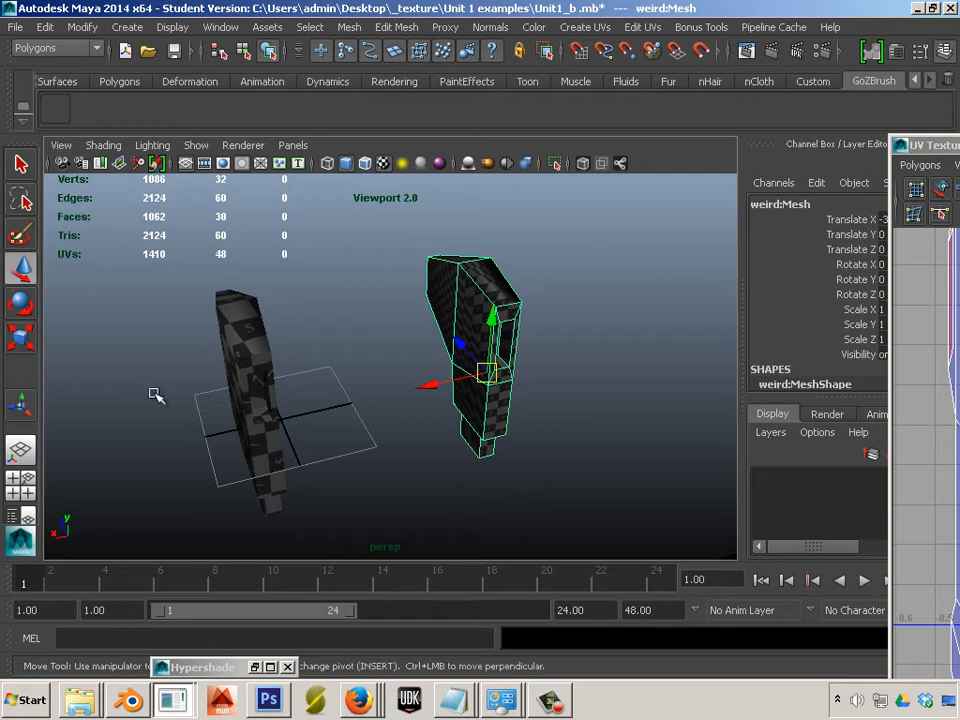
Launch ZBrush 4R6 from the Pixologic program folder
{"action": "left_click", "coordinate": [30, 702]}
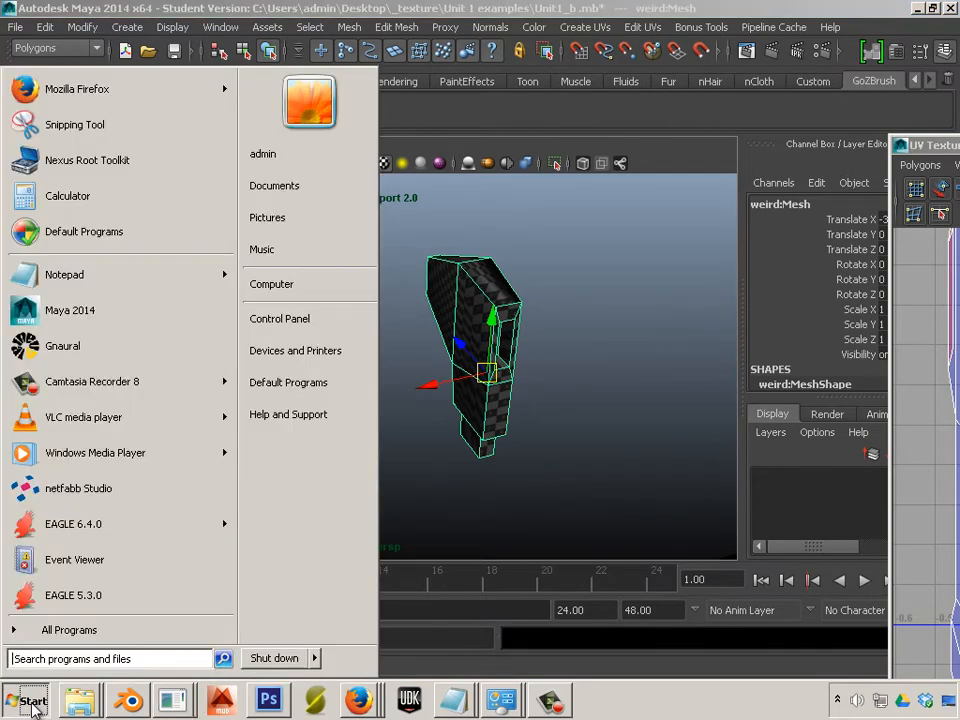
{"action": "left_click", "coordinate": [58, 632]}
{"action": "scroll", "coordinate": [88, 476], "scroll_direction": "down", "scroll_amount": 4}
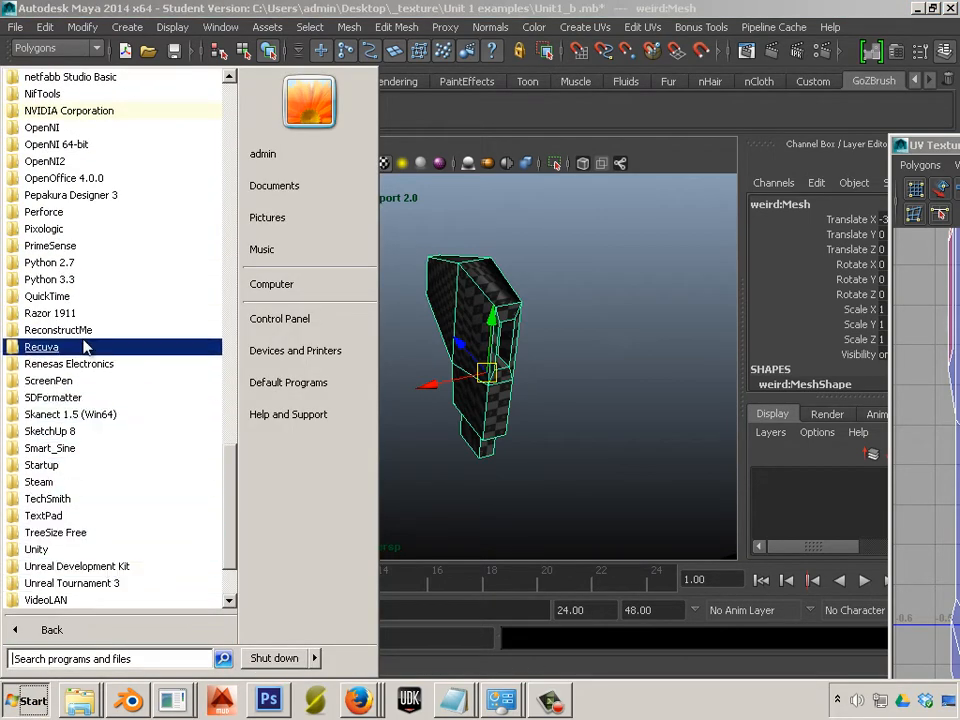
{"action": "left_click", "coordinate": [87, 231]}
{"action": "left_click", "coordinate": [64, 246]}
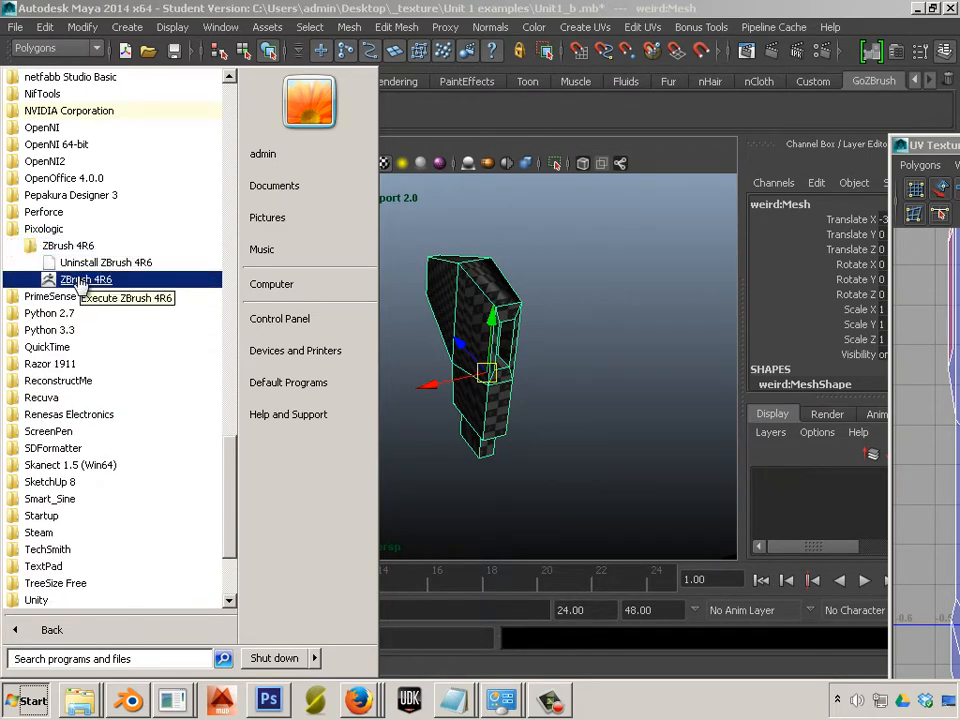
{"action": "left_click", "coordinate": [84, 281]}
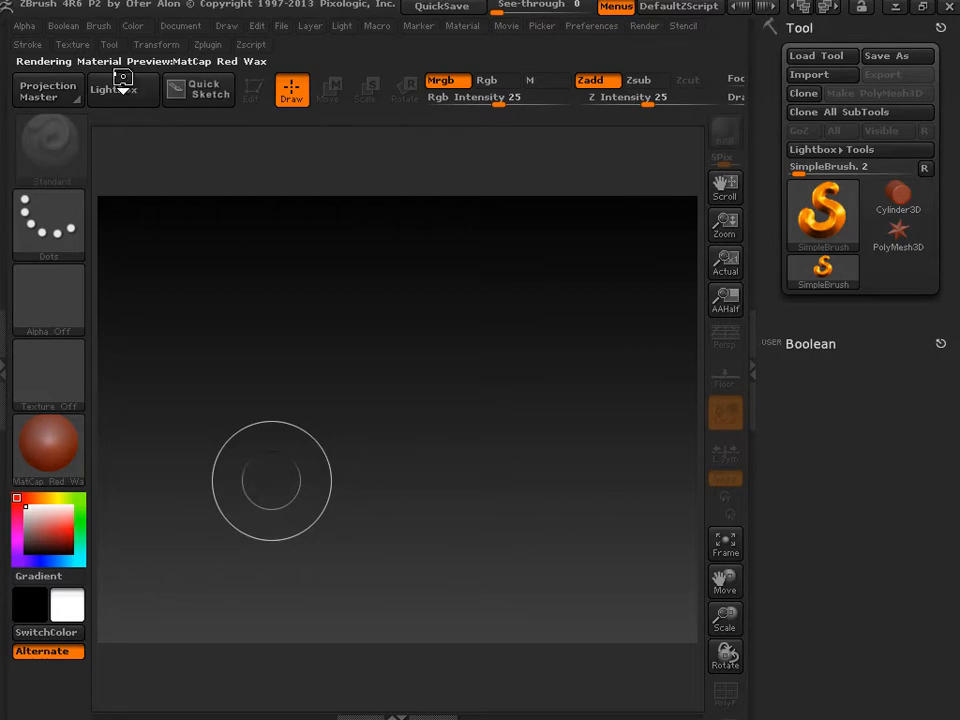
Import weird.obj from the Desktop as a ZBrush tool and hide LightBox
{"action": "left_click", "coordinate": [811, 75]}
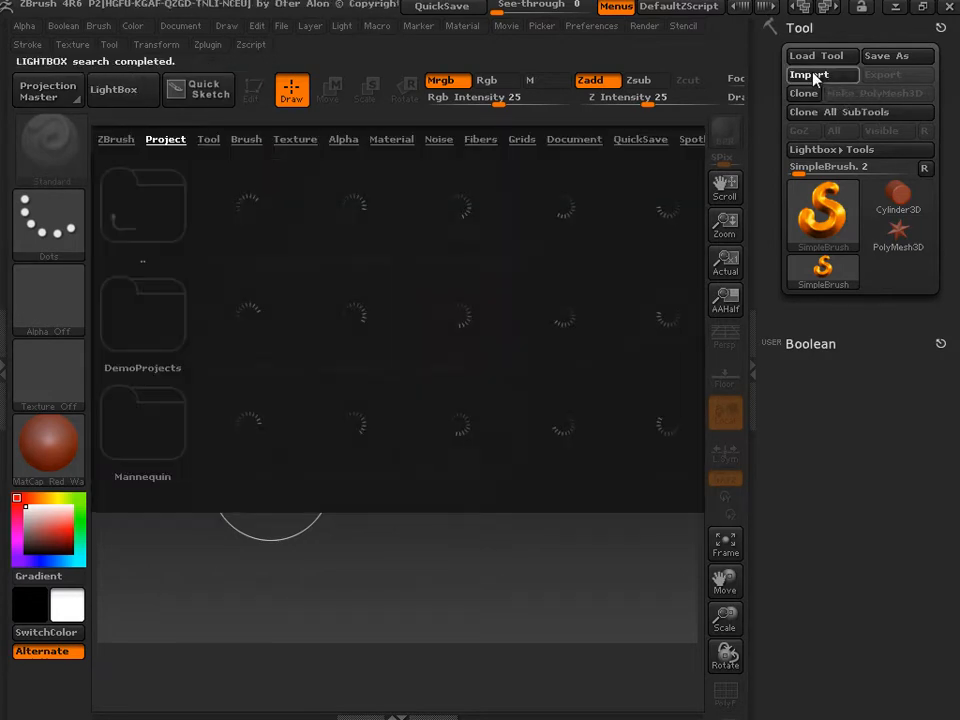
{"action": "double_click", "coordinate": [205, 121]}
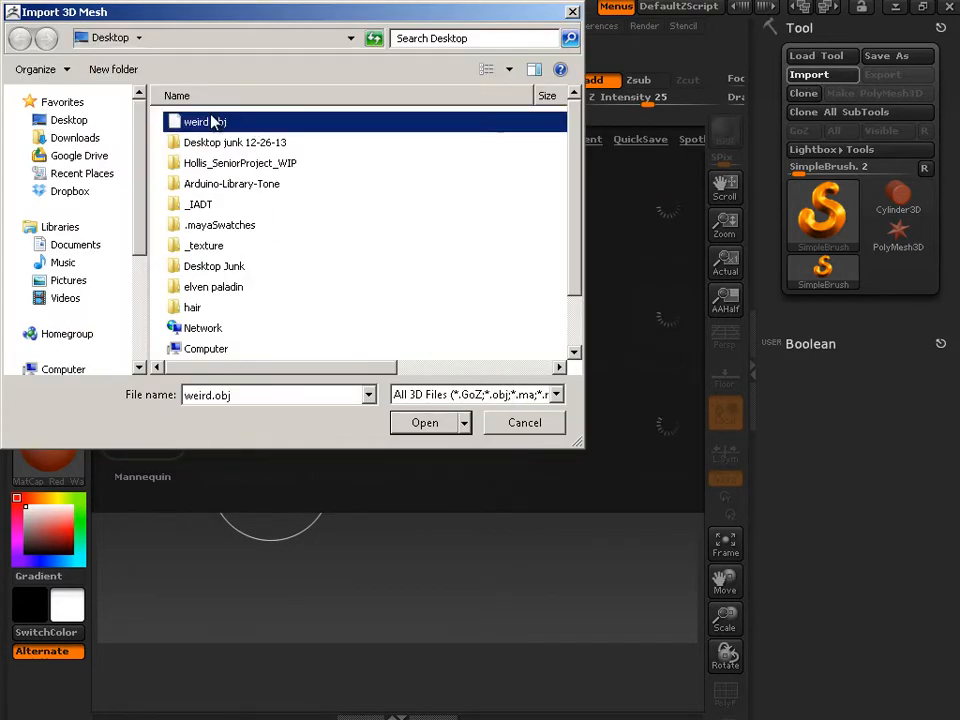
{"action": "left_click", "coordinate": [120, 92]}
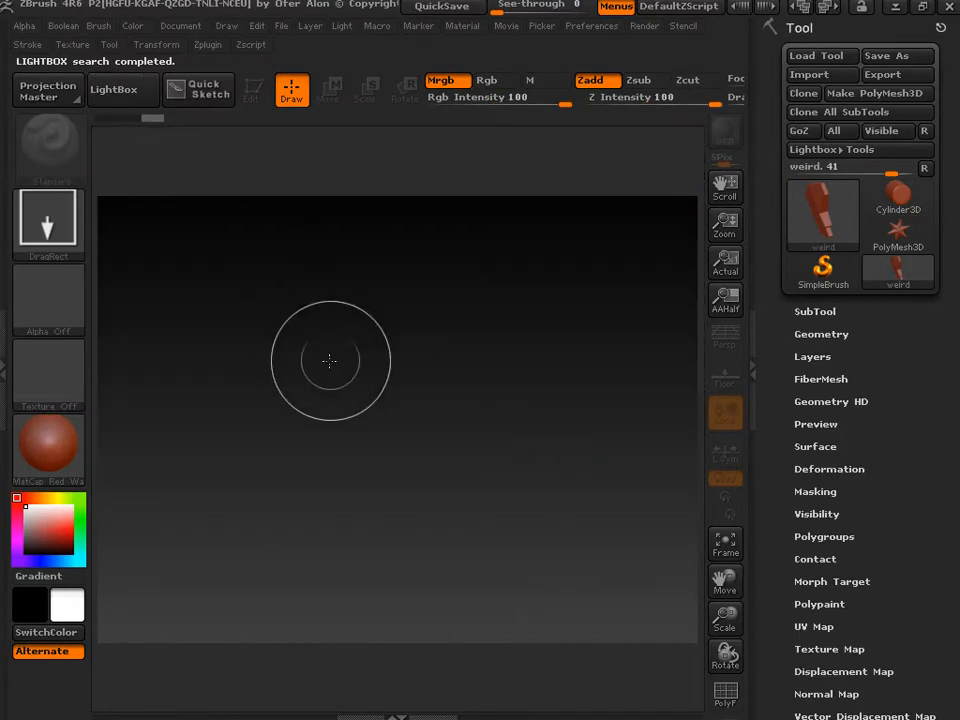
Draw the weird mesh on the canvas, enter Edit mode and rotate it to a side view
{"action": "mouse_move", "coordinate": [362, 393]}
{"action": "left_mouse_down"}
{"action": "mouse_move", "coordinate": [378, 568]}
{"action": "mouse_move", "coordinate": [356, 615]}
{"action": "left_mouse_up"}
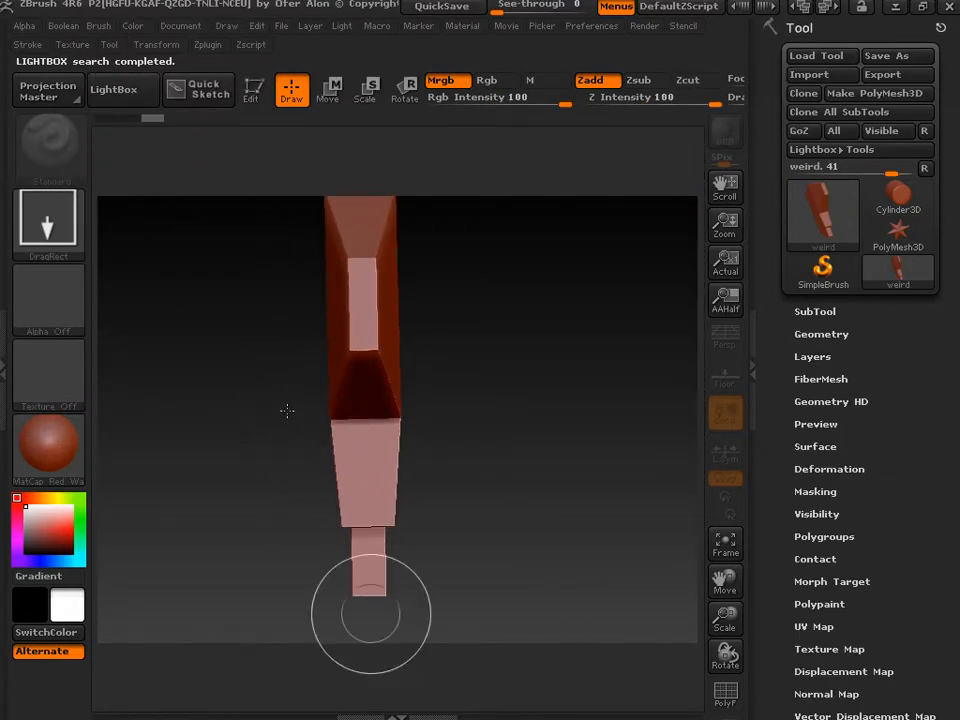
{"action": "left_click", "coordinate": [251, 90]}
{"action": "mouse_move", "coordinate": [534, 394]}
{"action": "left_mouse_down"}
{"action": "mouse_move", "coordinate": [581, 401]}
{"action": "mouse_move", "coordinate": [576, 390]}
{"action": "mouse_move", "coordinate": [470, 429]}
{"action": "mouse_move", "coordinate": [459, 424]}
{"action": "mouse_move", "coordinate": [529, 431]}
{"action": "left_mouse_up"}
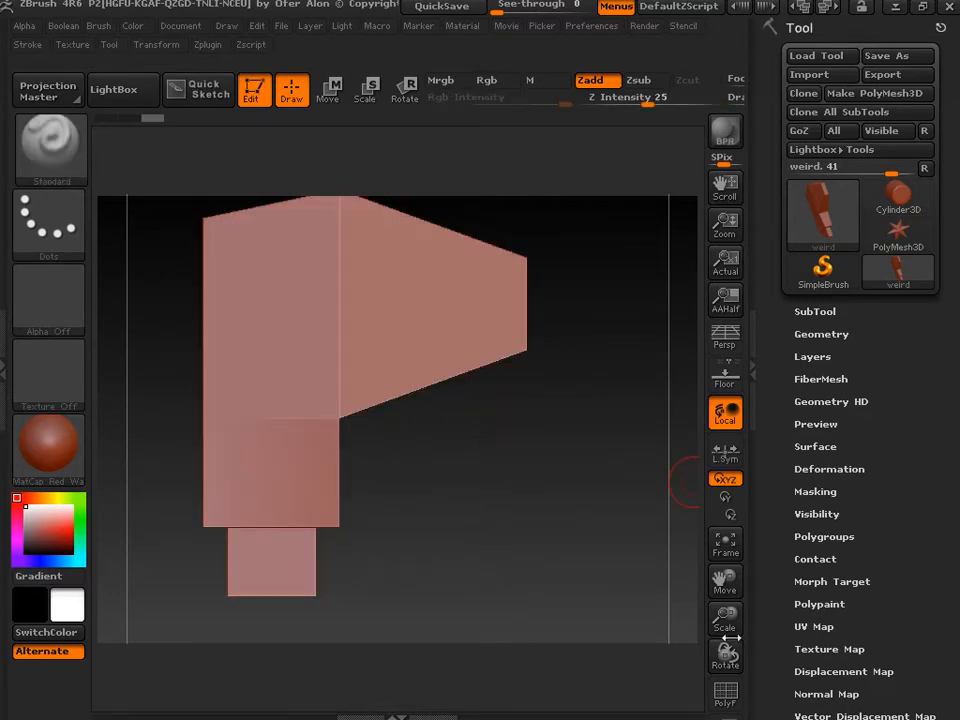
Unwrap the weird mesh with the UV Master plugin, keeping Symmetry enabled
{"action": "left_click", "coordinate": [209, 46]}
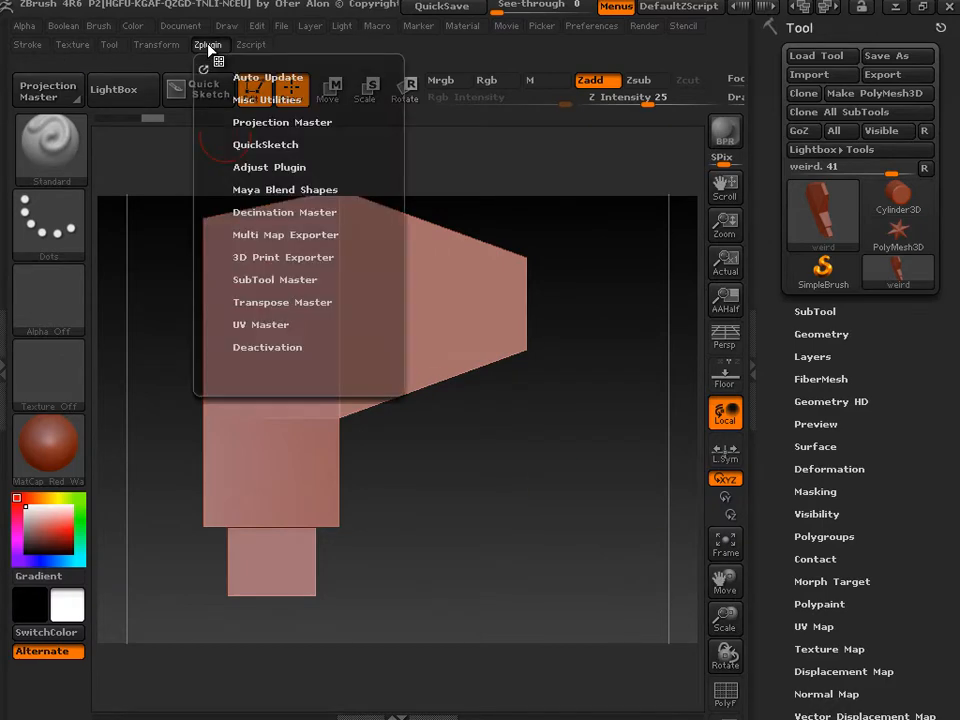
{"action": "left_click", "coordinate": [245, 324]}
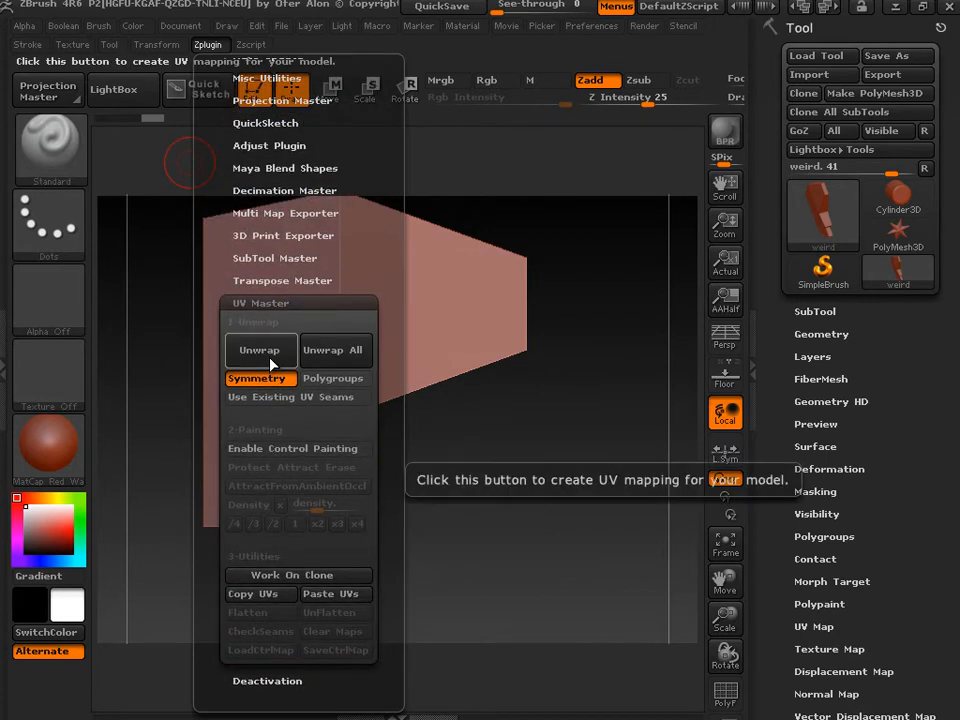
{"action": "left_click", "coordinate": [257, 345]}
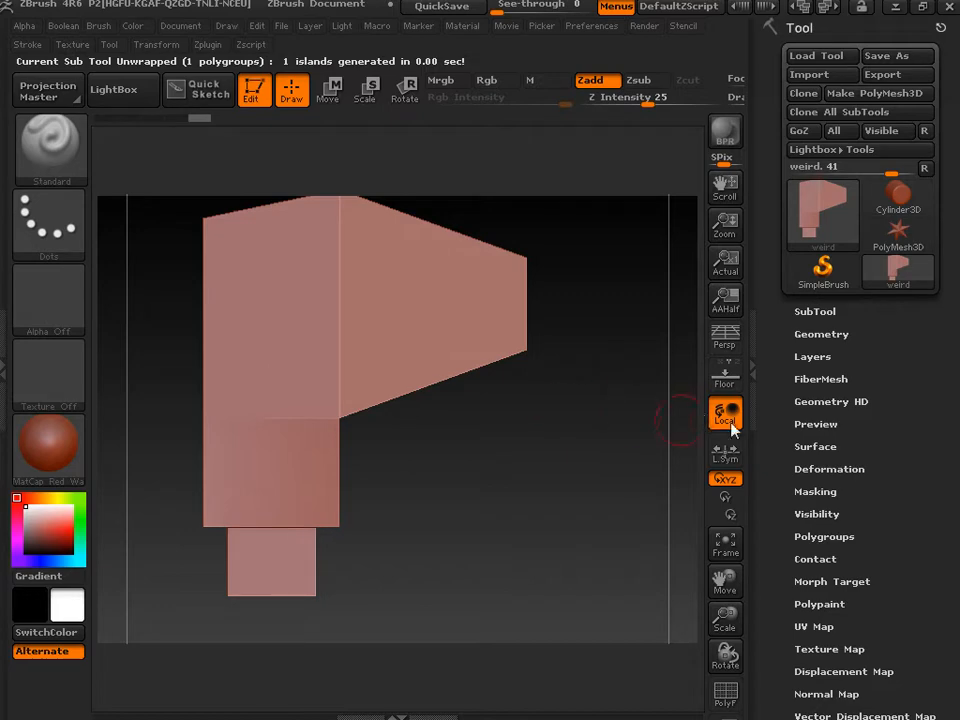
Export the unwrapped mesh to the Desktop in OBJ format, replacing the existing weird.obj
{"action": "left_click", "coordinate": [866, 76]}
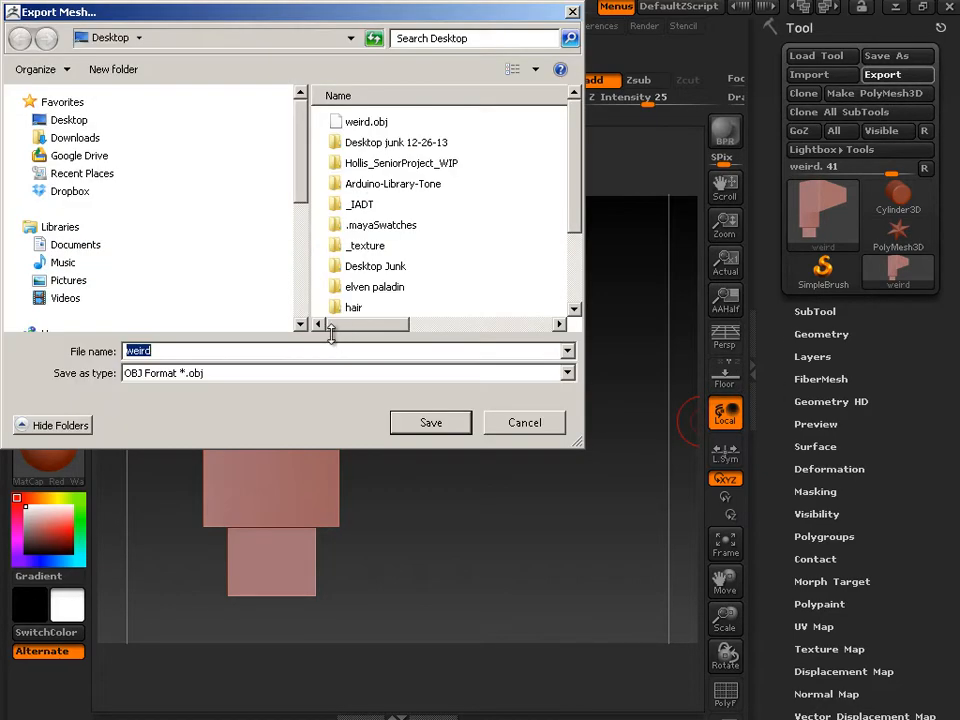
{"action": "left_click", "coordinate": [360, 122]}
{"action": "left_click", "coordinate": [427, 422]}
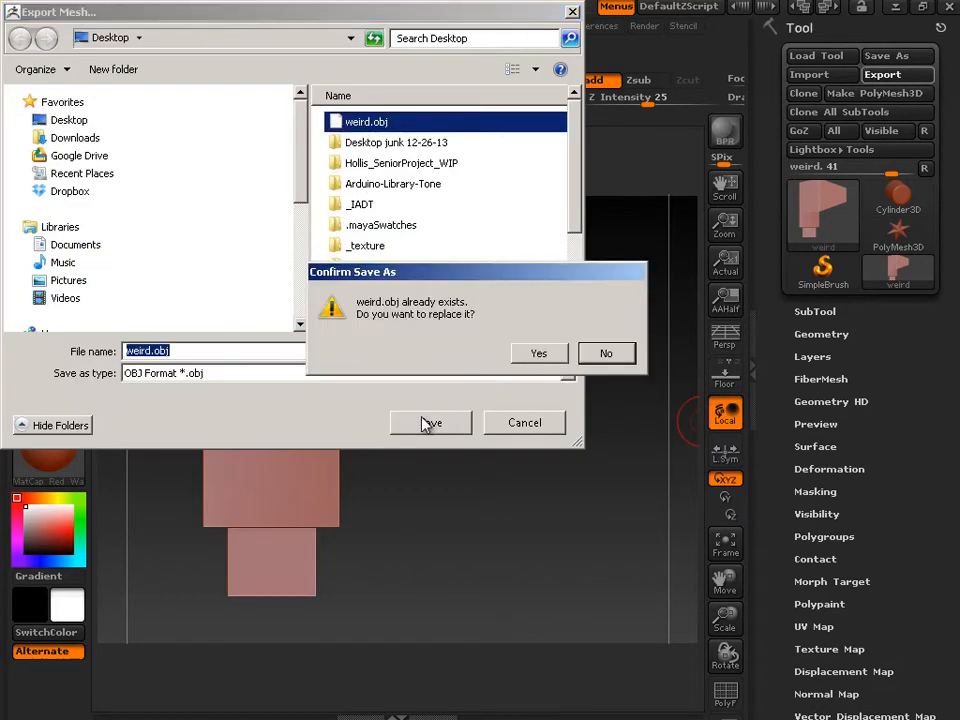
{"action": "left_click", "coordinate": [539, 354]}
Switch to Maya and move the checkered mesh at the grid's centre along X, past the older checkered mesh
{"action": "key", "text": "alt+Tab"}
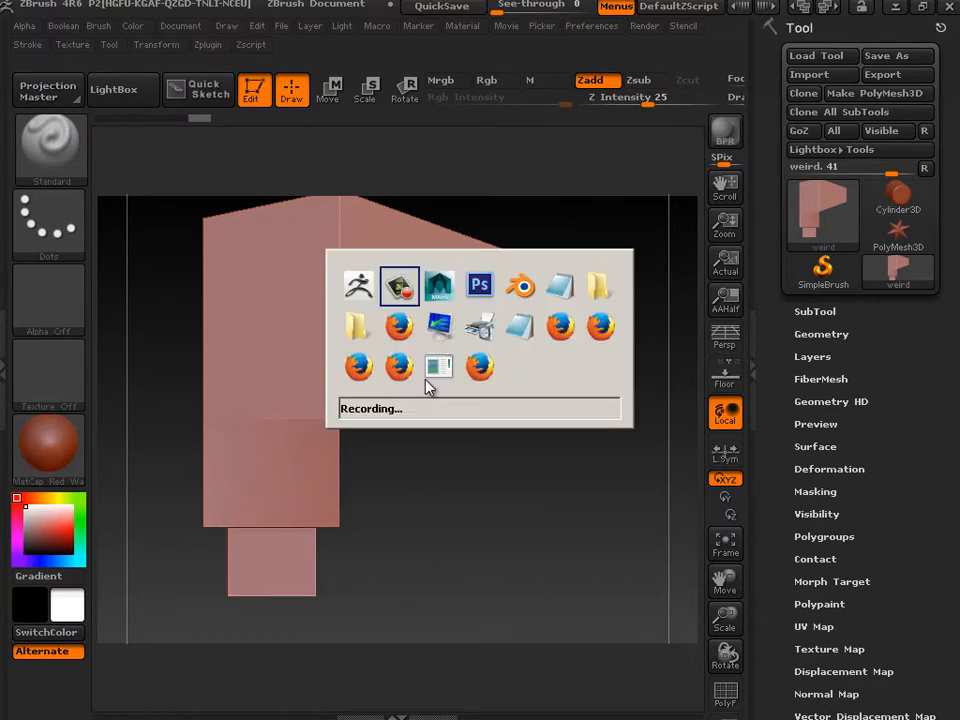
{"action": "key", "text": "alt+Tab"}
{"action": "key", "text": "alt+Tab"}
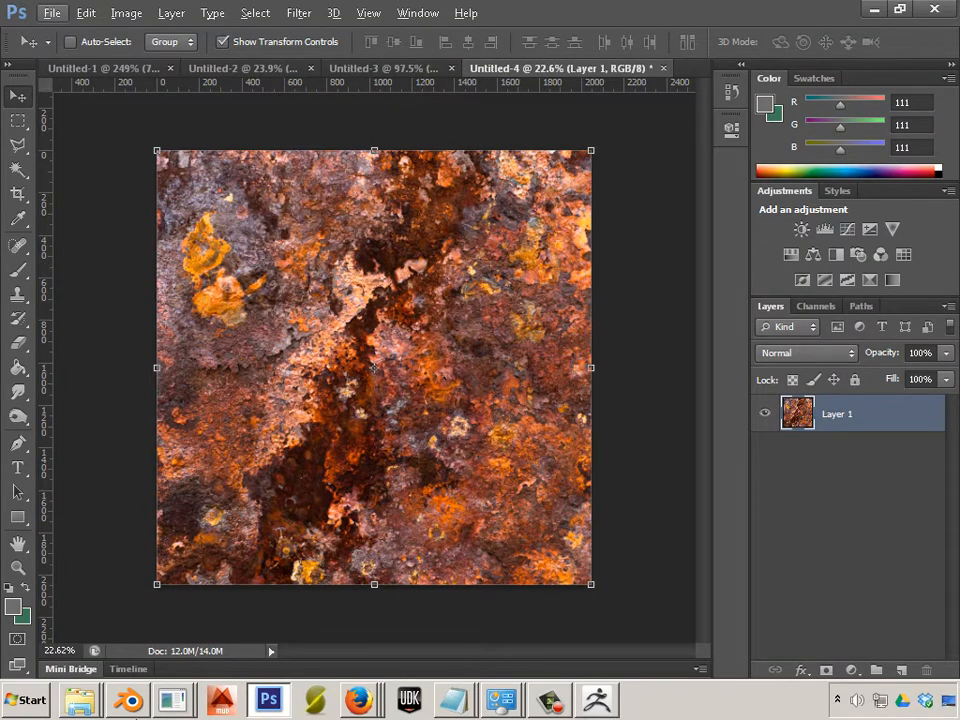
{"action": "key", "text": "alt+Tab"}
{"action": "key", "text": "alt+Tab"}
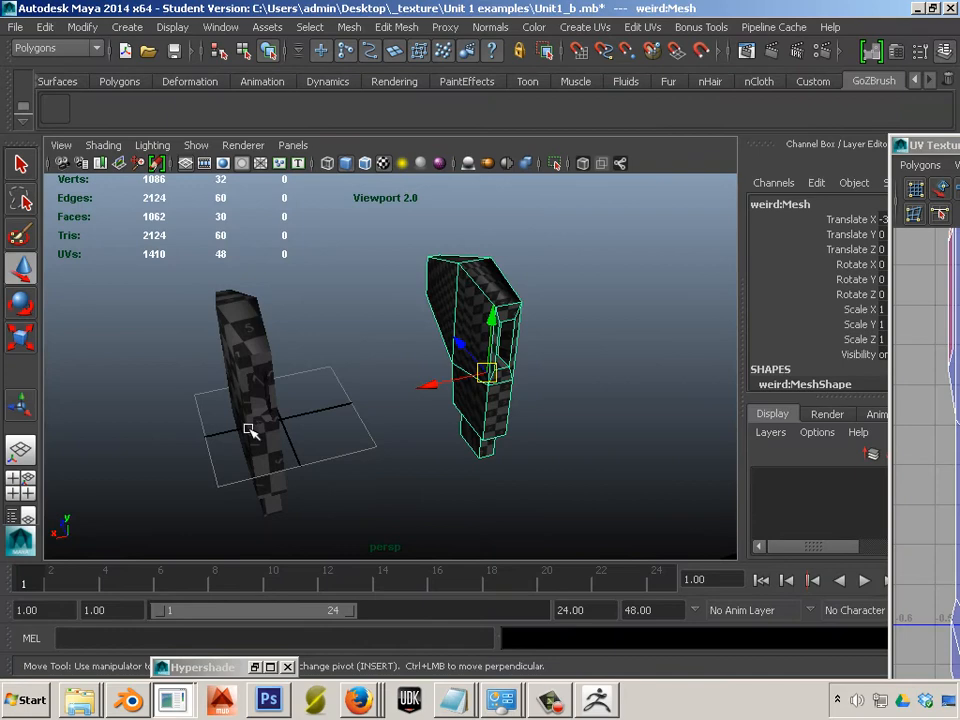
{"action": "left_click", "coordinate": [249, 430]}
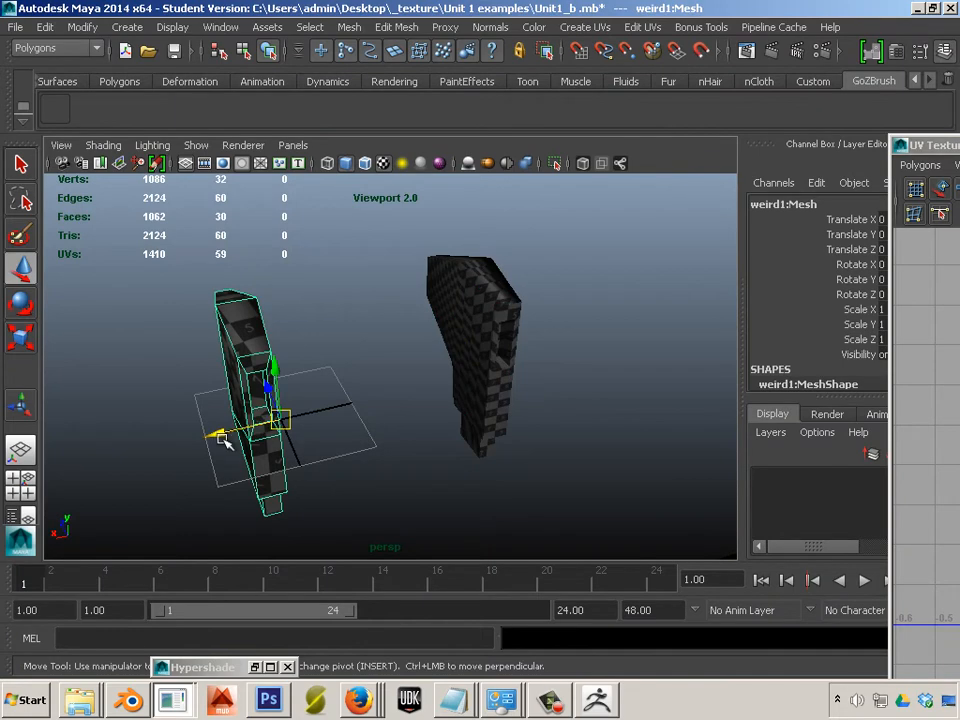
{"action": "left_click_drag", "start_coordinate": [214, 435], "coordinate": [561, 390]}
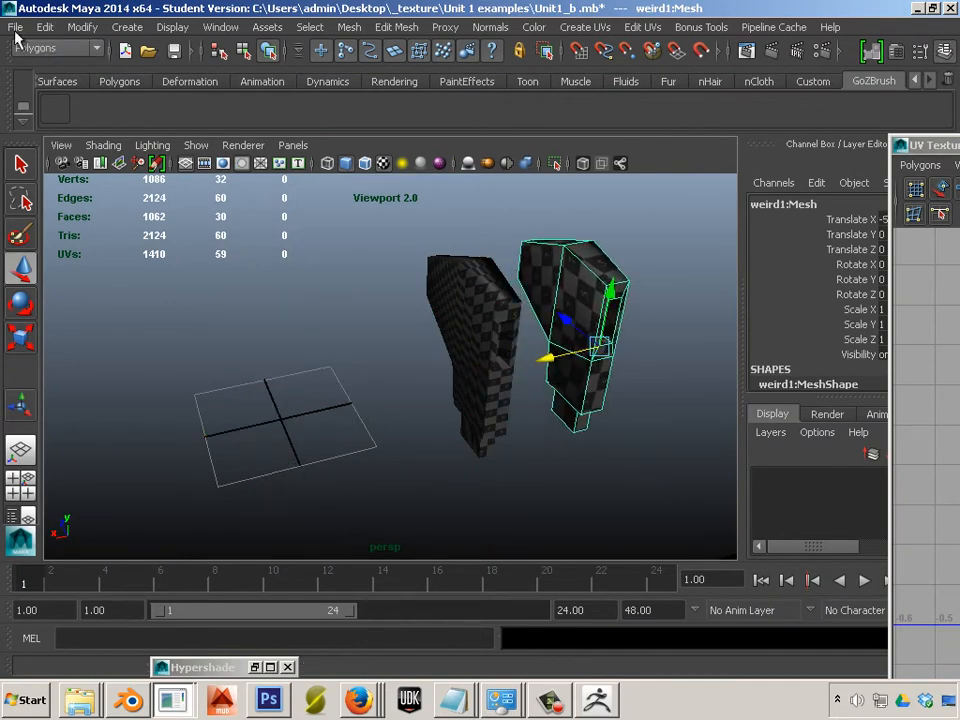
Import the newly exported weird.obj from the Desktop into the scene
{"action": "left_click", "coordinate": [16, 30]}
{"action": "left_click", "coordinate": [86, 192]}
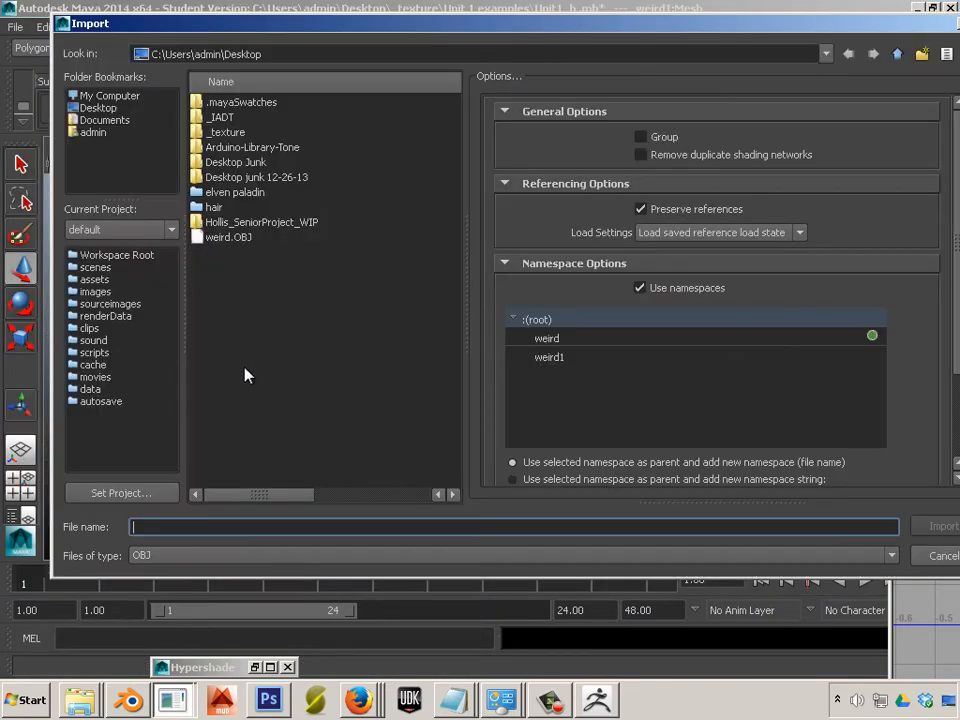
{"action": "double_click", "coordinate": [226, 238]}
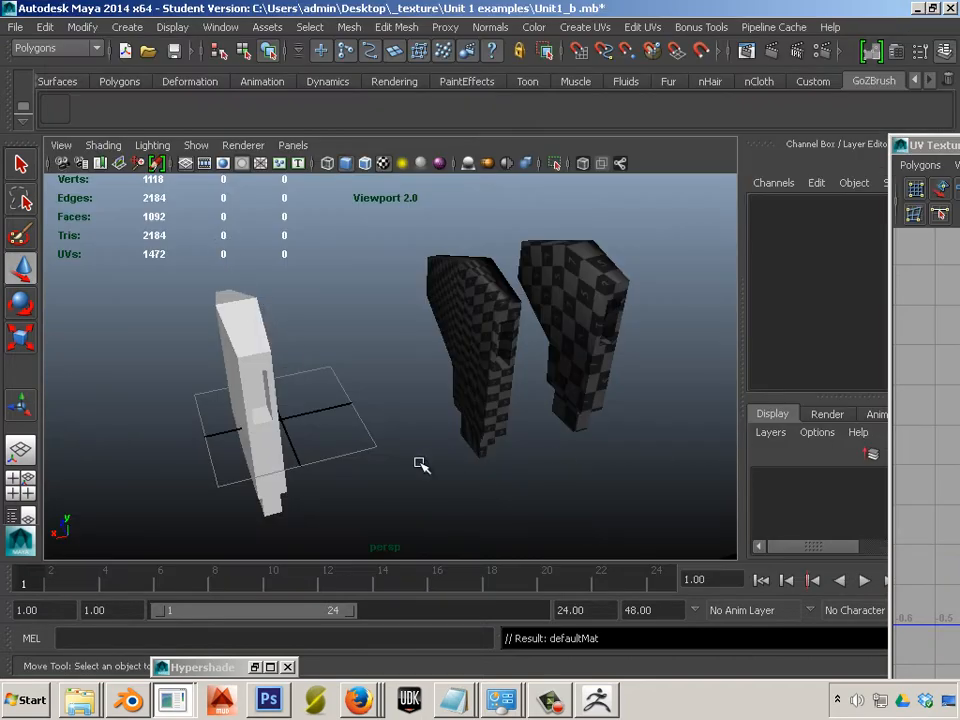
Select the newly imported mesh and bring the UV Texture Editor into view to examine its UV layout
{"action": "left_click", "coordinate": [264, 399]}
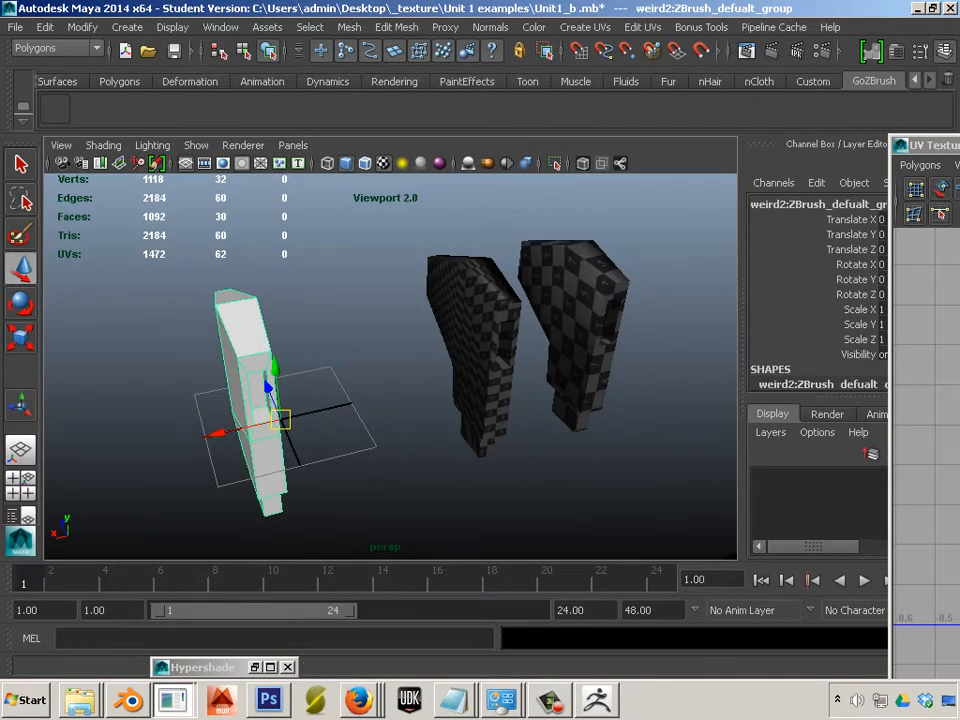
{"action": "left_click_drag", "start_coordinate": [925, 145], "coordinate": [442, 81]}
{"action": "middle_click_drag", "start_coordinate": [703, 406], "coordinate": [509, 412], "text": "alt"}
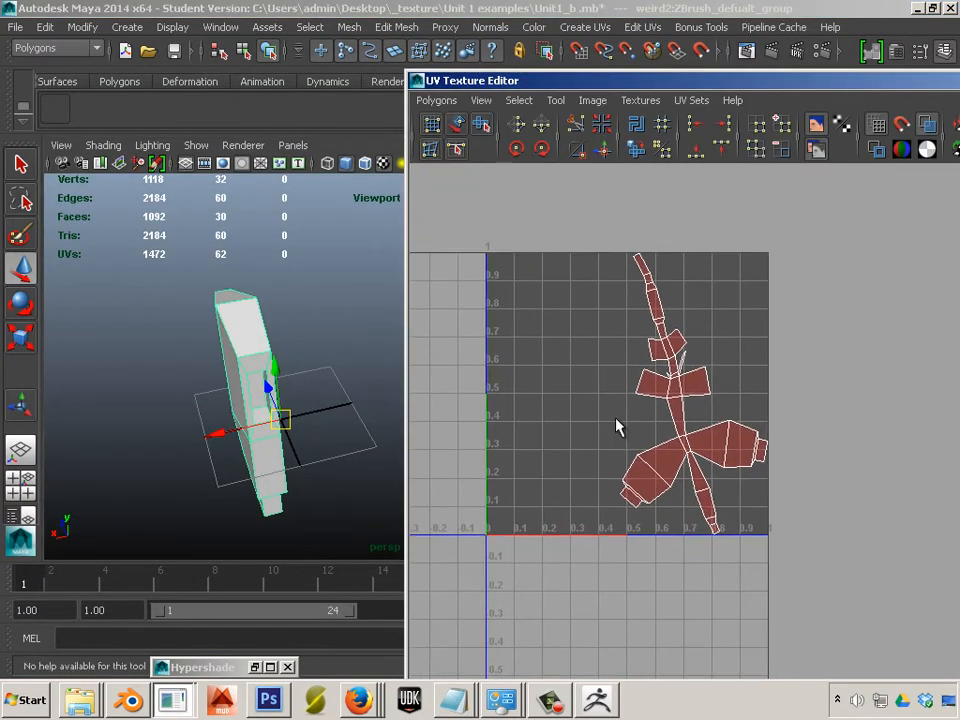
{"action": "scroll", "coordinate": [614, 420], "scroll_direction": "up", "scroll_amount": 3}
{"action": "middle_click_drag", "start_coordinate": [585, 421], "coordinate": [815, 532], "text": "alt"}
{"action": "scroll", "coordinate": [672, 421], "scroll_direction": "up", "scroll_amount": 2}
{"action": "scroll", "coordinate": [815, 530], "scroll_direction": "down", "scroll_amount": 2}
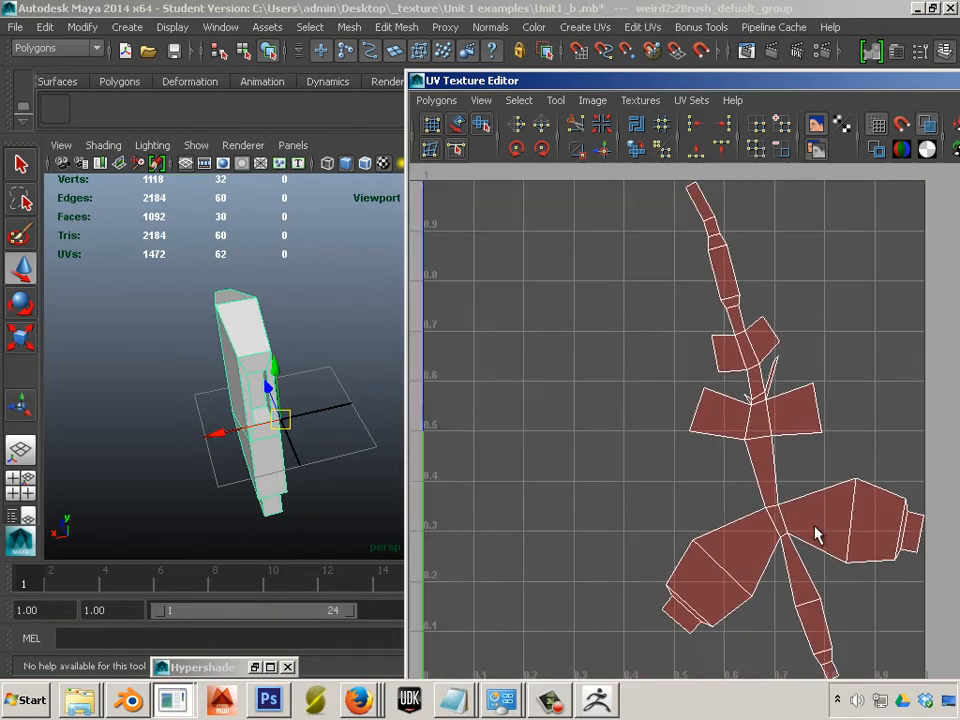
{"action": "scroll", "coordinate": [815, 528], "scroll_direction": "down", "scroll_amount": 2}
Select all of the mesh's UVs in the UV Texture Editor and unfold them
{"action": "right_click_drag", "start_coordinate": [838, 544], "coordinate": [905, 528]}
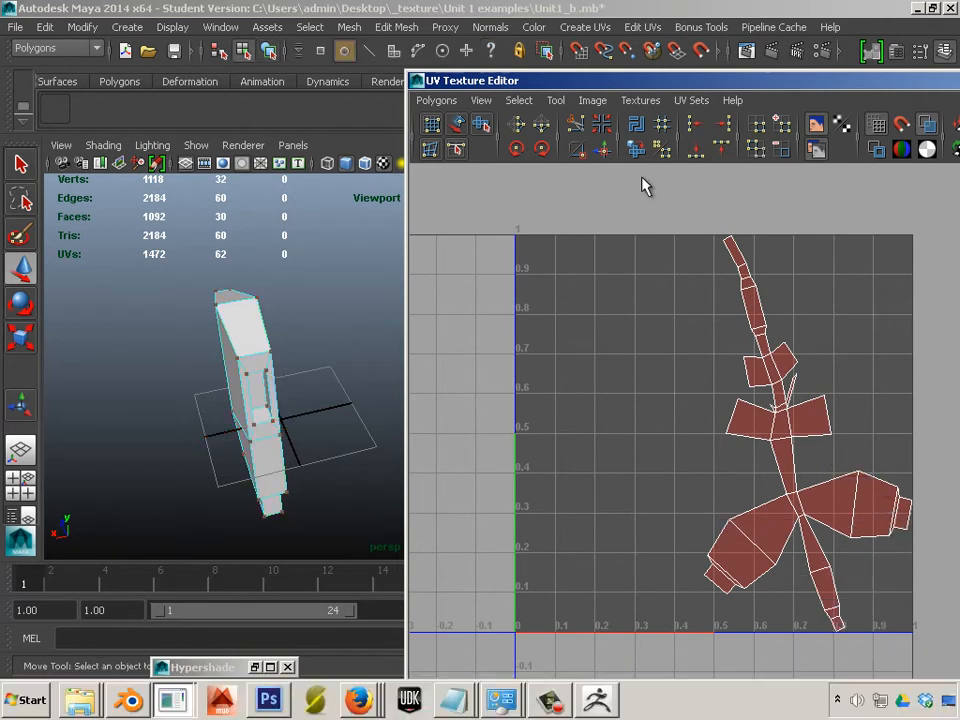
{"action": "left_click_drag", "start_coordinate": [645, 186], "coordinate": [943, 660]}
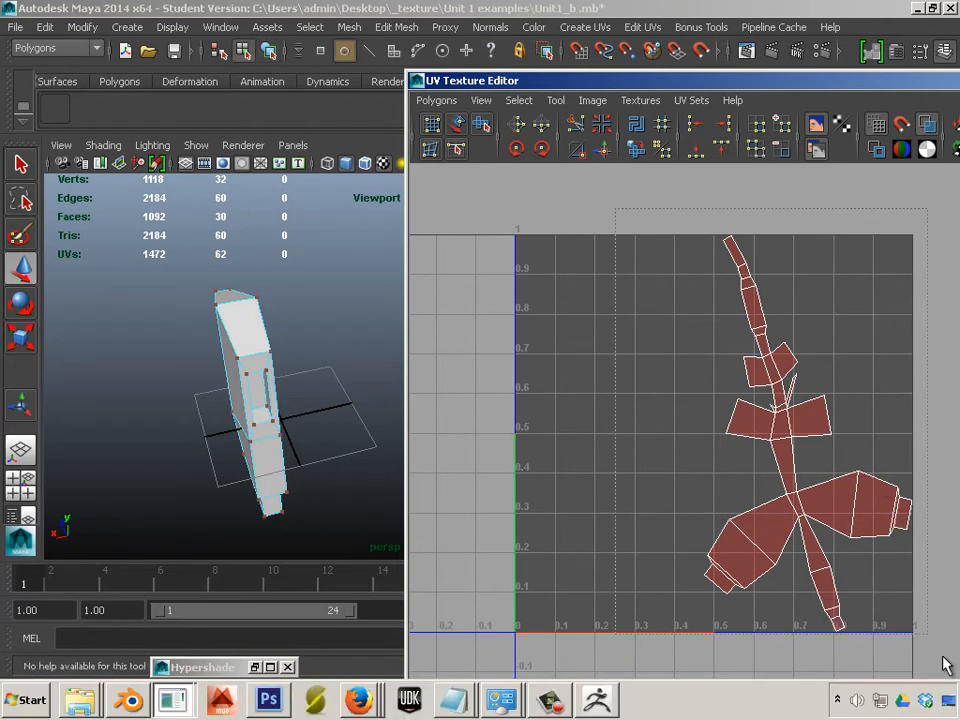
{"action": "left_click", "coordinate": [635, 150]}
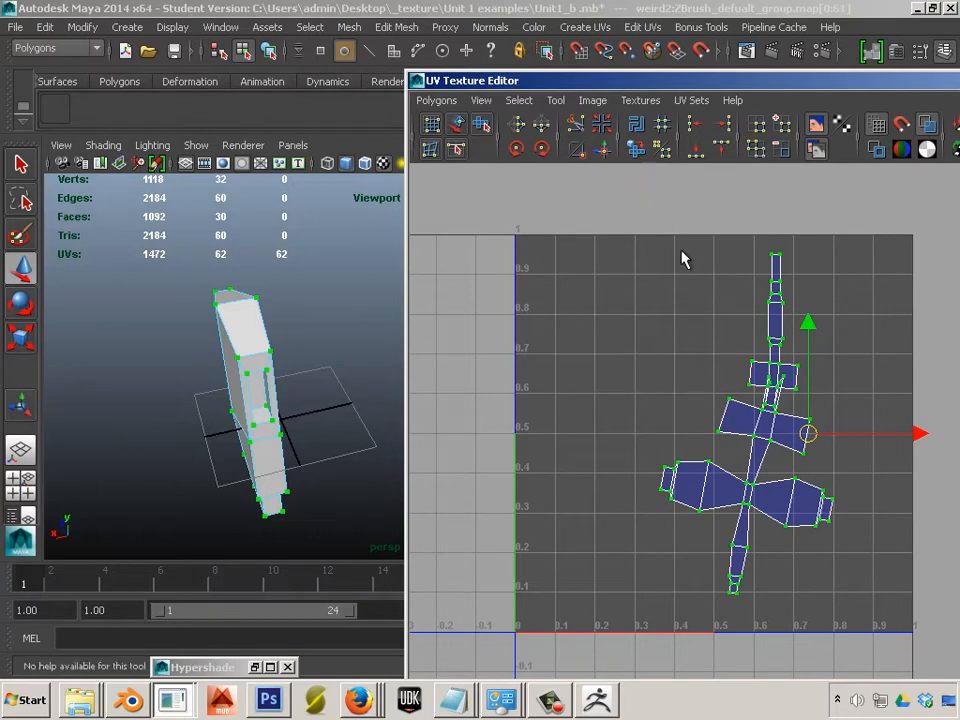
{"action": "scroll", "coordinate": [755, 330], "scroll_direction": "up", "scroll_amount": 6}
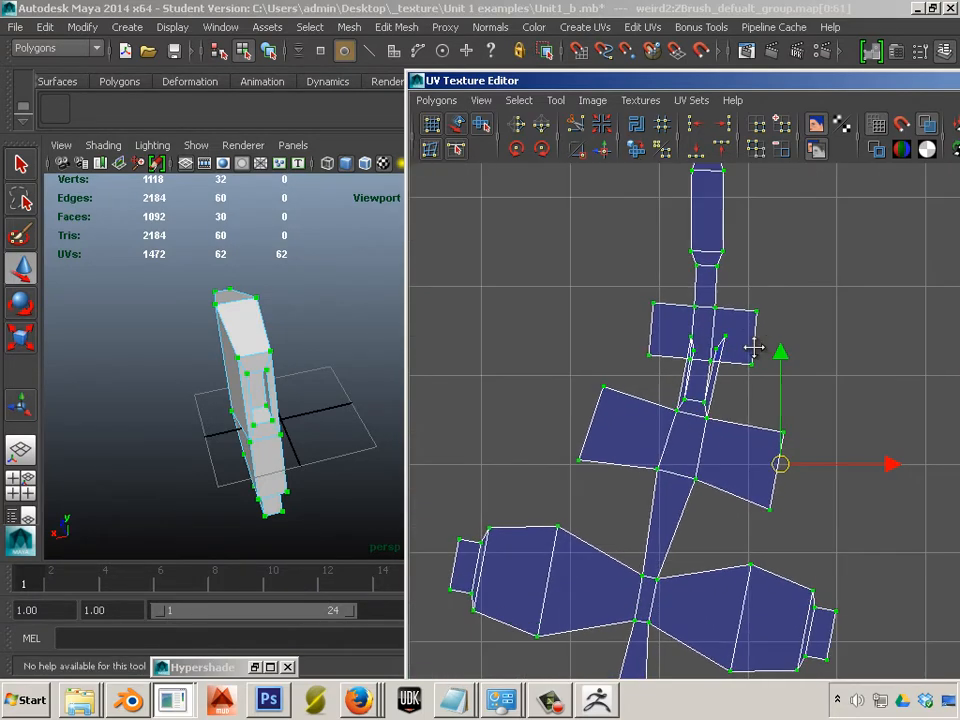
Cut the short UV edge joining the long upper strip to the base between the two narrow prongs
{"action": "scroll", "coordinate": [760, 368], "scroll_direction": "up", "scroll_amount": 4}
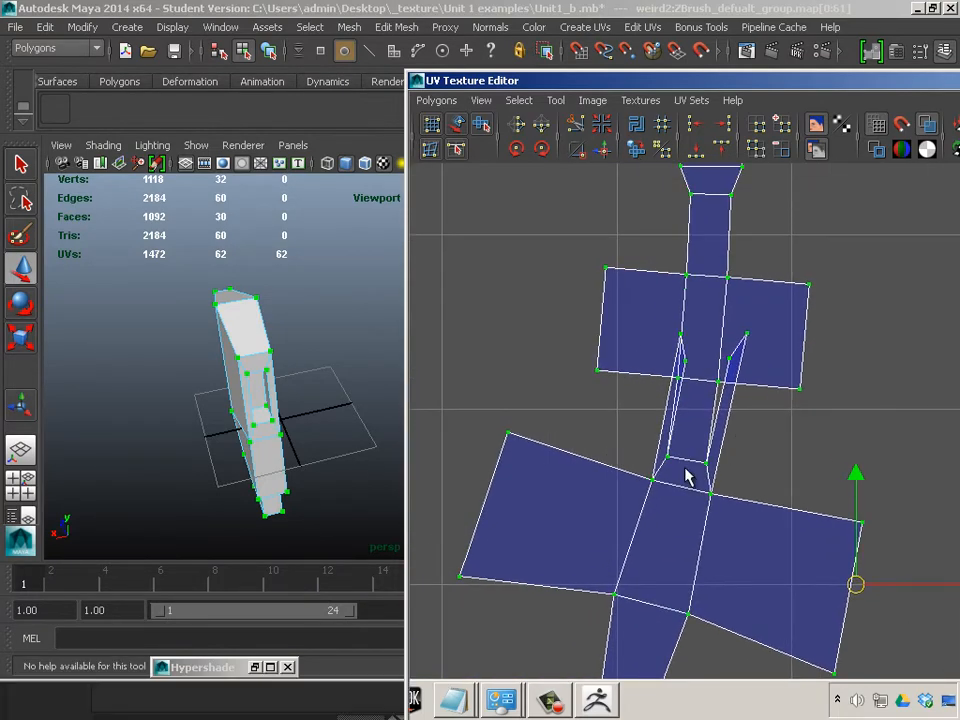
{"action": "right_click_drag", "start_coordinate": [686, 470], "coordinate": [690, 426]}
{"action": "left_click", "coordinate": [683, 461]}
{"action": "left_click", "coordinate": [576, 125]}
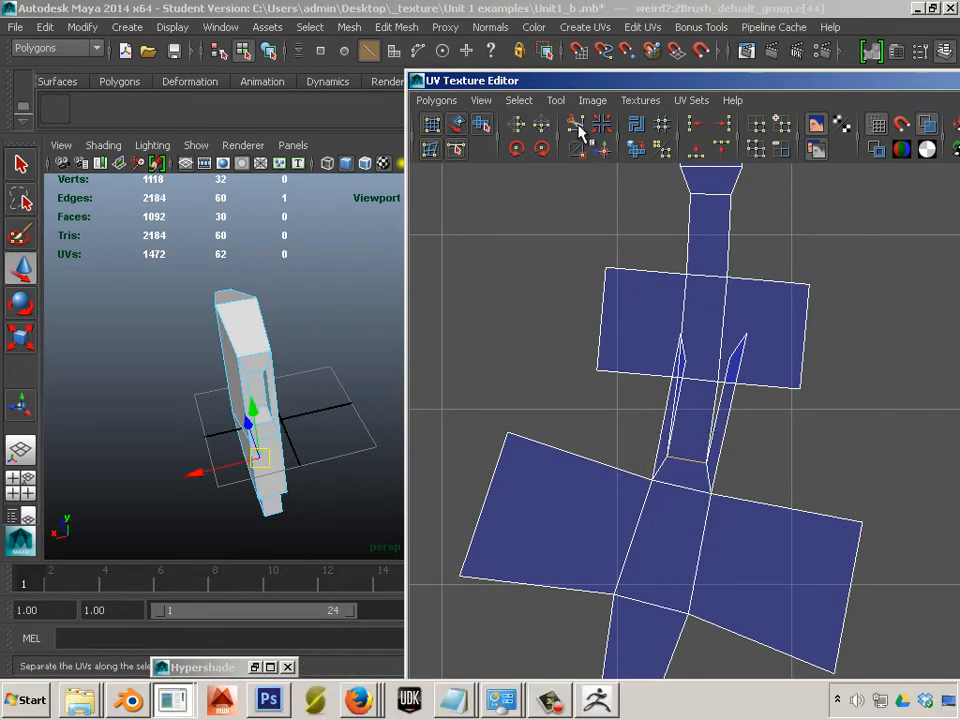
Select the whole shell of the detached upper strip and move it clear of the remaining UVs
{"action": "scroll", "coordinate": [672, 258], "scroll_direction": "down", "scroll_amount": 3}
{"action": "right_click_drag", "start_coordinate": [756, 256], "coordinate": [808, 256]}
{"action": "left_click_drag", "start_coordinate": [788, 232], "coordinate": [741, 277]}
{"action": "right_click_drag", "start_coordinate": [748, 285], "coordinate": [812, 253], "text": "ctrl"}
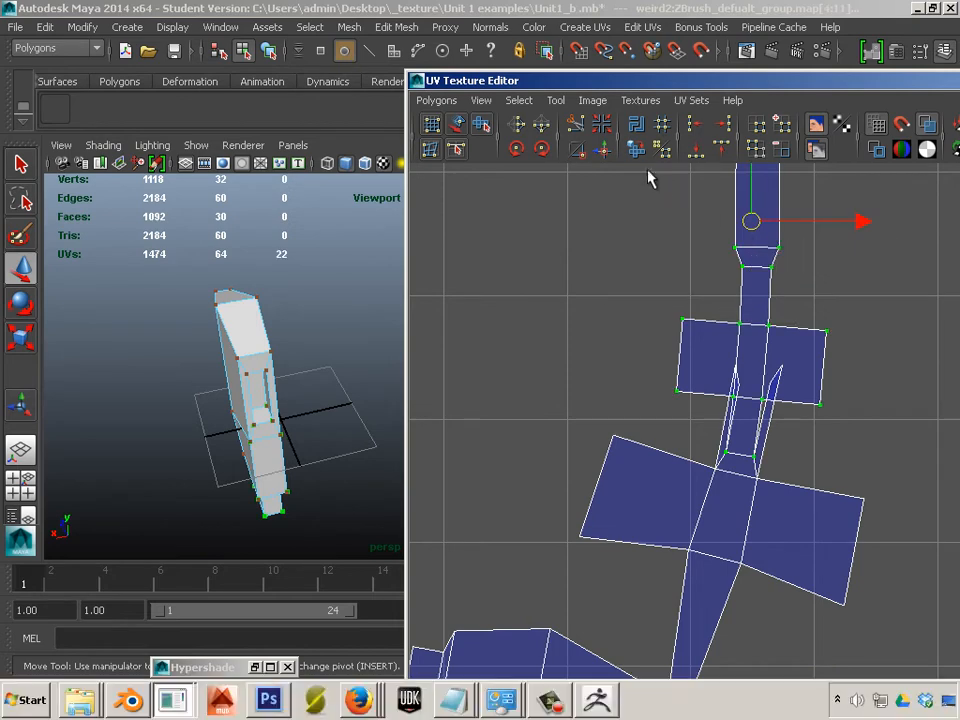
{"action": "left_click_drag", "start_coordinate": [751, 222], "coordinate": [488, 234]}
{"action": "scroll", "coordinate": [554, 300], "scroll_direction": "down", "scroll_amount": 3}
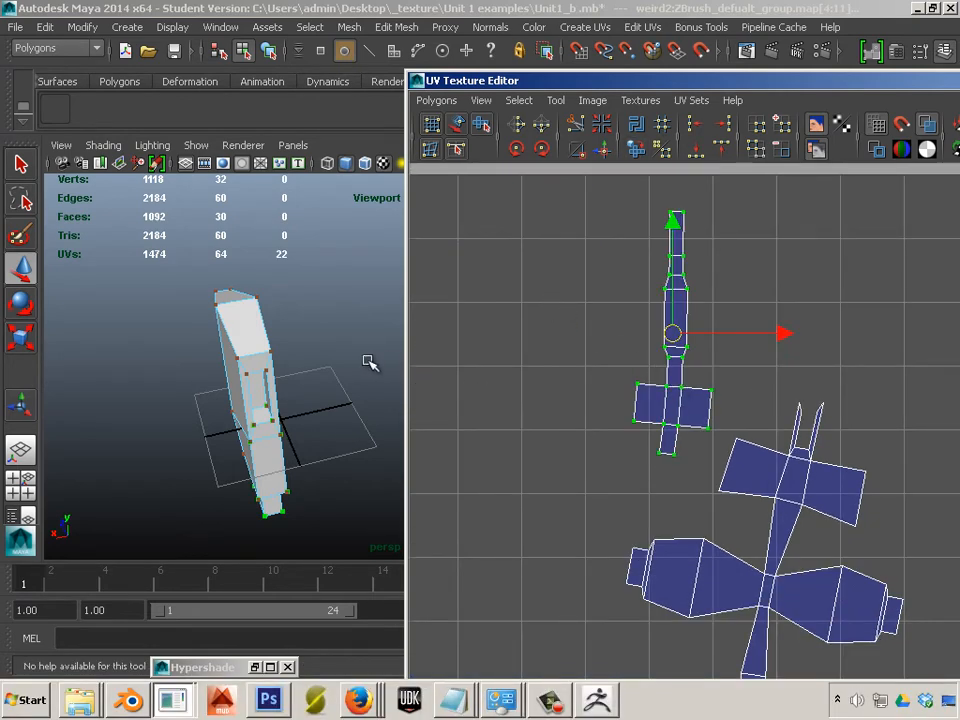
Return to object mode and reselect the mesh, bringing its full UV layout and checkered side into view
{"action": "right_click_drag", "start_coordinate": [251, 336], "coordinate": [400, 638]}
{"action": "left_click", "coordinate": [169, 444]}
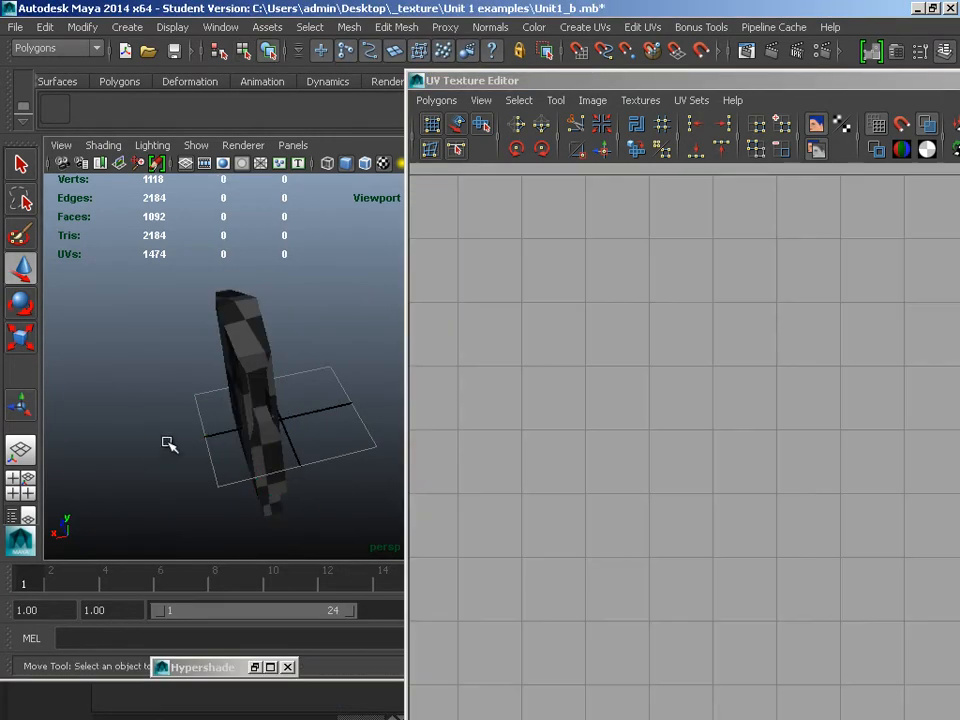
{"action": "left_click_drag", "start_coordinate": [169, 444], "coordinate": [274, 392], "text": "alt"}
{"action": "left_click", "coordinate": [274, 392]}
{"action": "middle_click_drag", "start_coordinate": [738, 505], "coordinate": [649, 398], "text": "alt"}
{"action": "scroll", "coordinate": [557, 470], "scroll_direction": "down", "scroll_amount": 3}
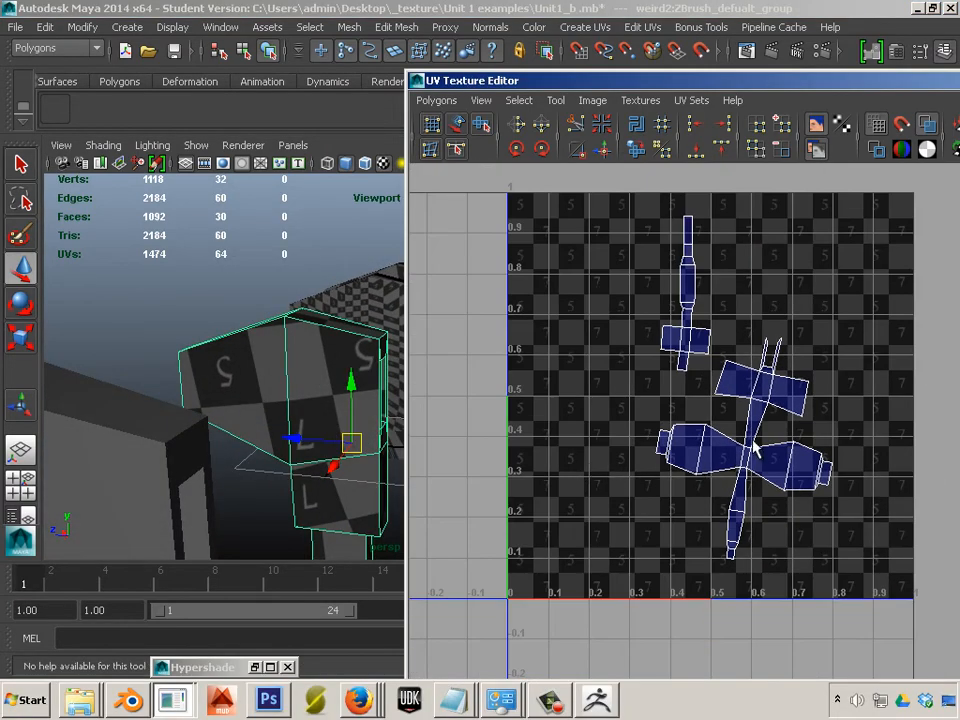
Select all of the mesh's UVs, scale both shells up uniformly and shift them down within the UV grid
{"action": "right_click_drag", "start_coordinate": [757, 450], "coordinate": [823, 379]}
{"action": "left_click_drag", "start_coordinate": [620, 197], "coordinate": [859, 643]}
{"action": "left_click", "coordinate": [20, 340]}
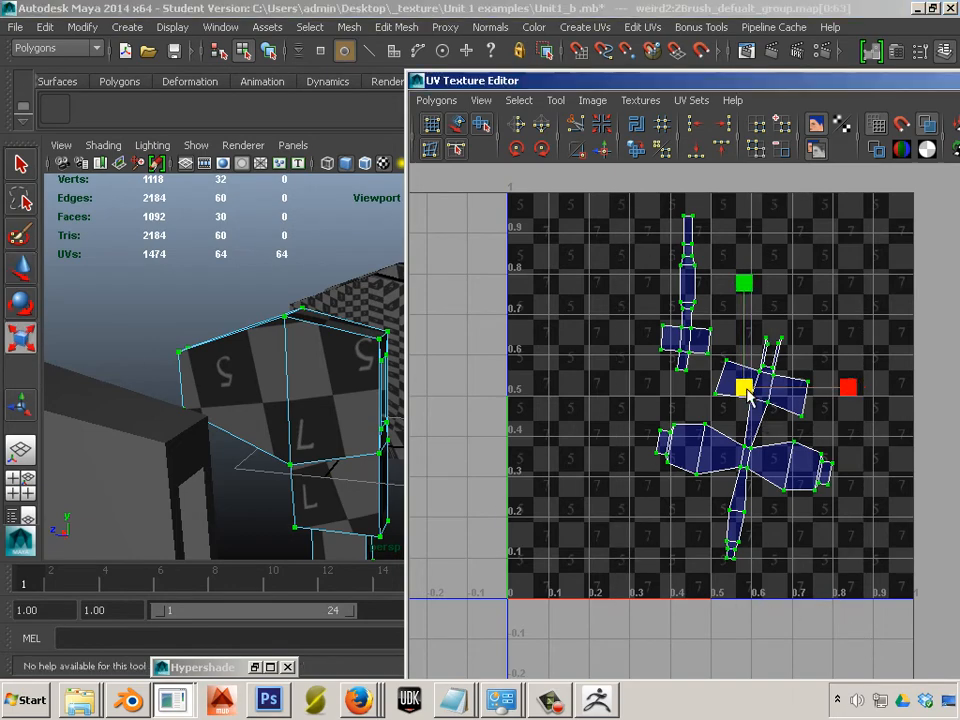
{"action": "middle_click_drag", "start_coordinate": [761, 439], "coordinate": [910, 420]}
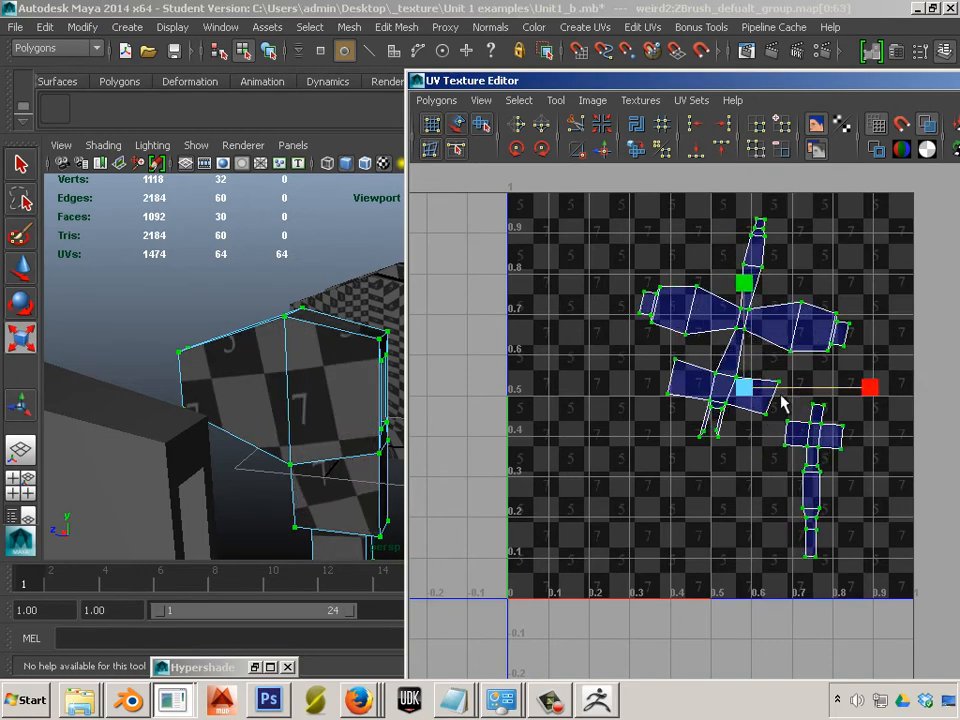
{"action": "left_click_drag", "start_coordinate": [746, 392], "coordinate": [868, 437]}
{"action": "key", "text": "w"}
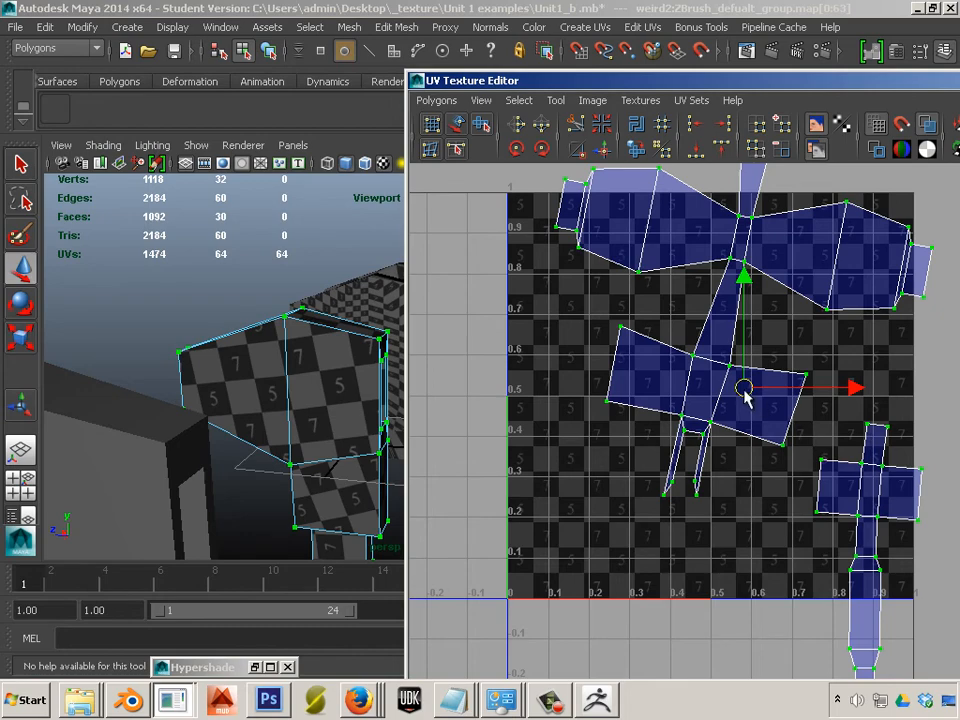
{"action": "left_click_drag", "start_coordinate": [746, 392], "coordinate": [700, 478]}
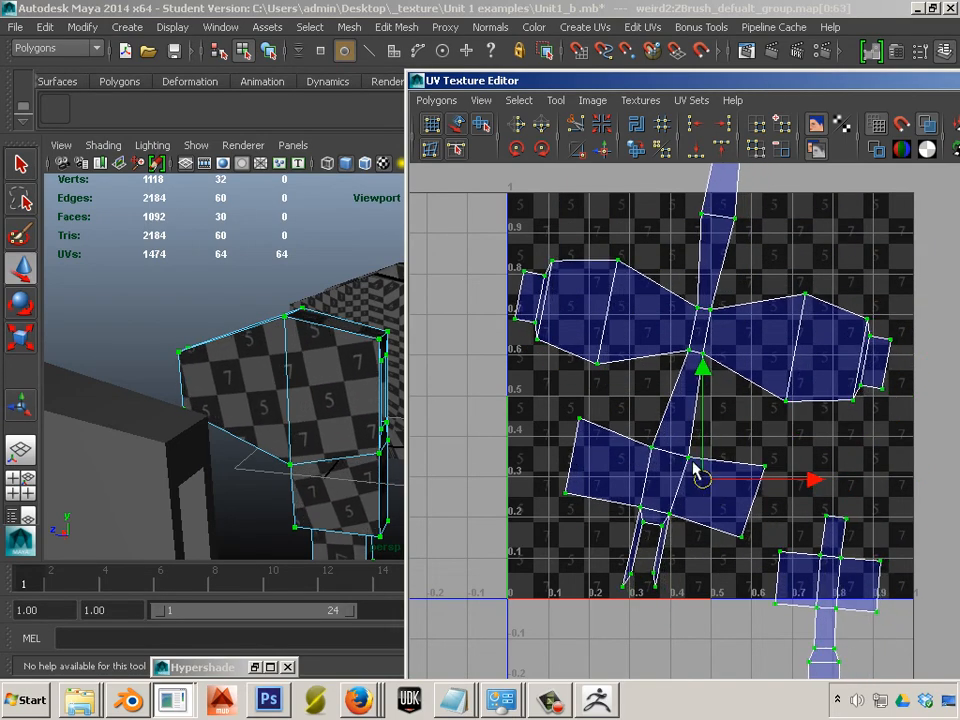
Lay out the selected UVs with Rotate set to Free, keeping uniform scaling and the 512 Map spacing preset
{"action": "left_click", "coordinate": [434, 101]}
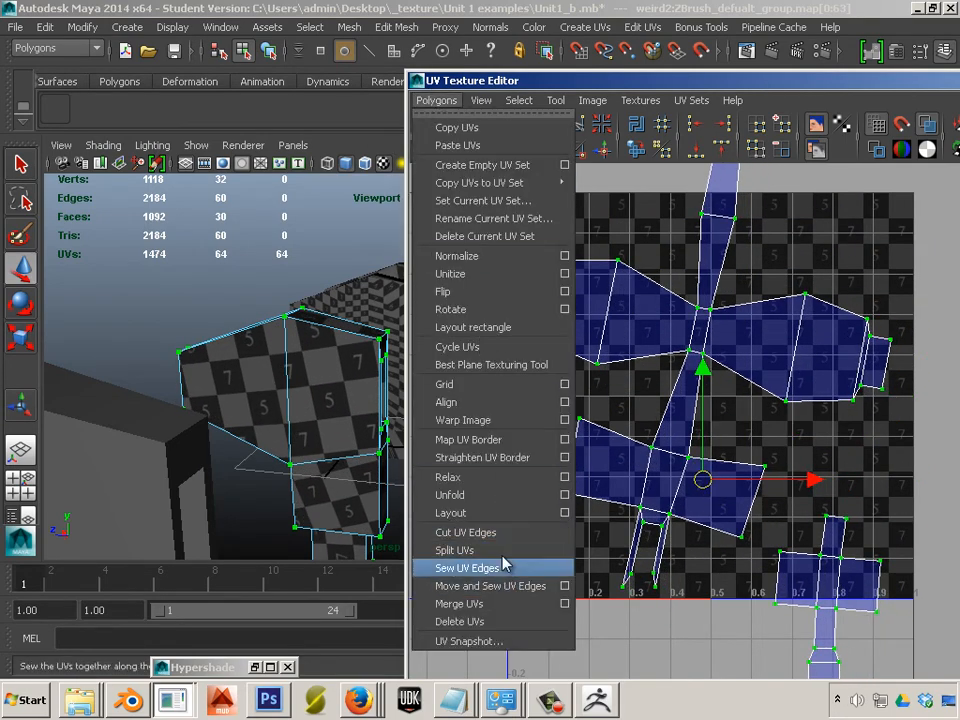
{"action": "left_click", "coordinate": [564, 513]}
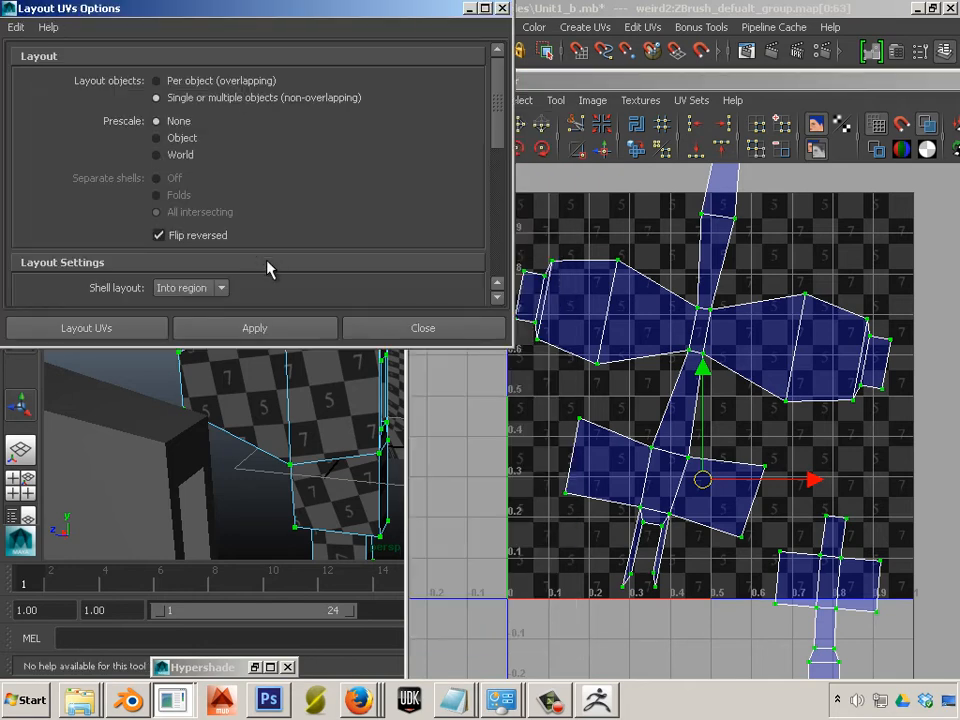
{"action": "scroll", "coordinate": [205, 212], "scroll_direction": "down", "scroll_amount": 8}
{"action": "scroll", "coordinate": [265, 215], "scroll_direction": "down", "scroll_amount": 2}
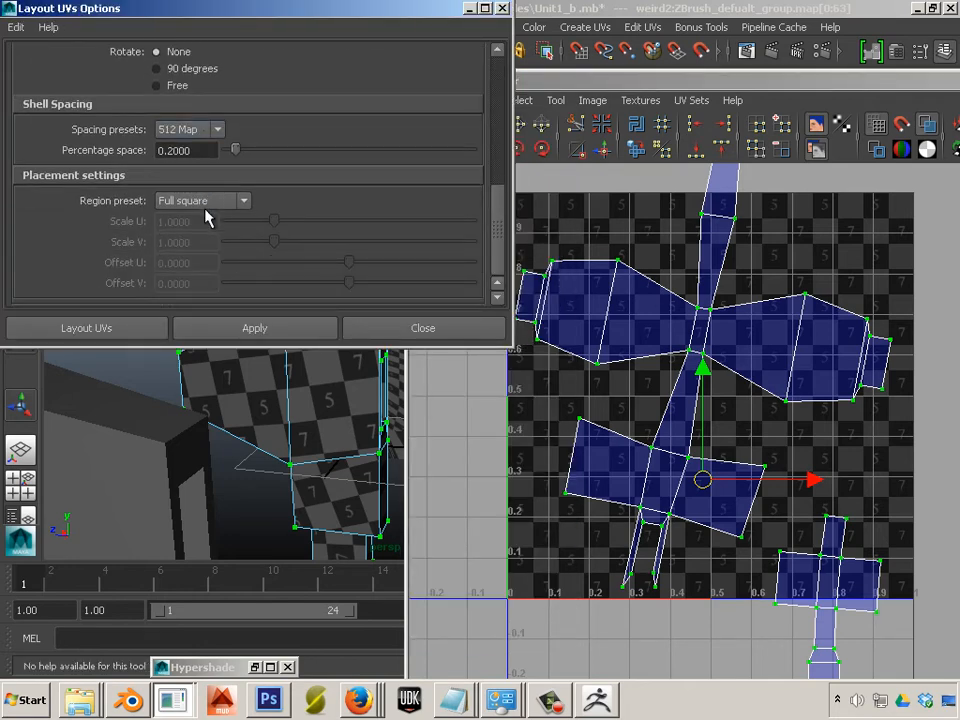
{"action": "scroll", "coordinate": [270, 240], "scroll_direction": "up", "scroll_amount": 5}
{"action": "scroll", "coordinate": [209, 240], "scroll_direction": "down", "scroll_amount": 1}
{"action": "scroll", "coordinate": [205, 235], "scroll_direction": "down", "scroll_amount": 1}
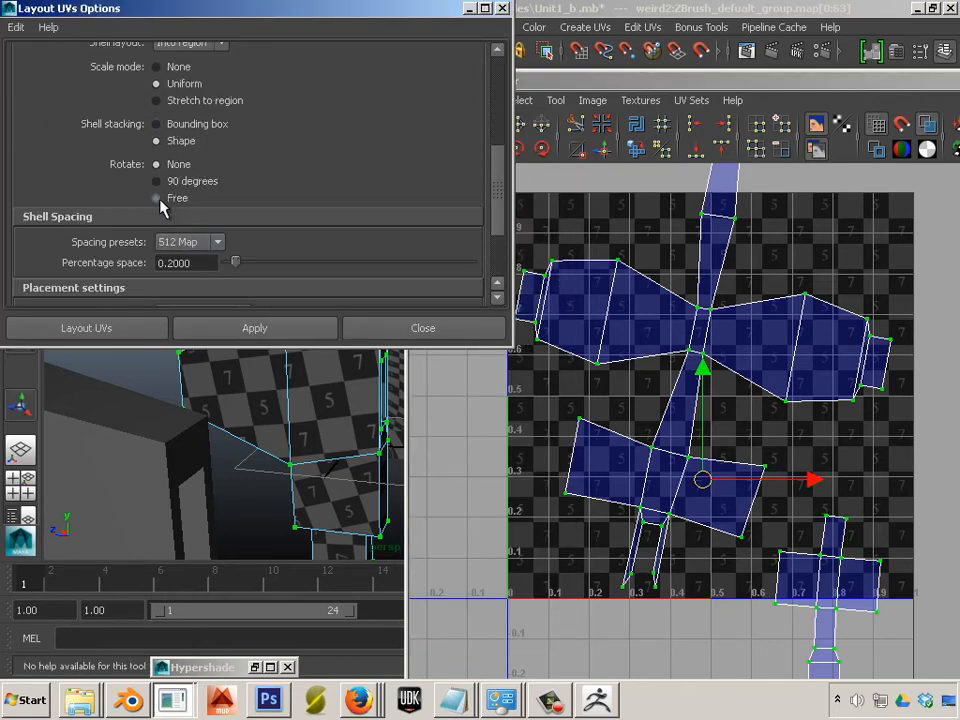
{"action": "left_click", "coordinate": [158, 199]}
{"action": "left_click", "coordinate": [255, 329]}
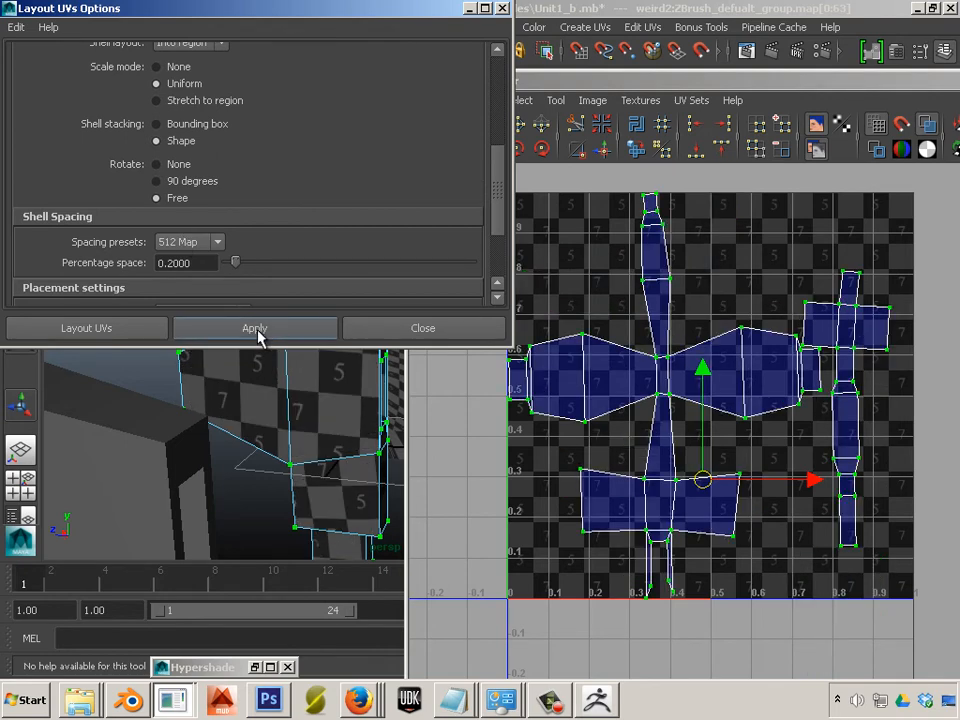
{"action": "left_click", "coordinate": [503, 9]}
Examine the checker pattern on the mesh's faces from several sides for scale and distortion
{"action": "left_click_drag", "start_coordinate": [336, 255], "coordinate": [107, 301], "text": "alt"}
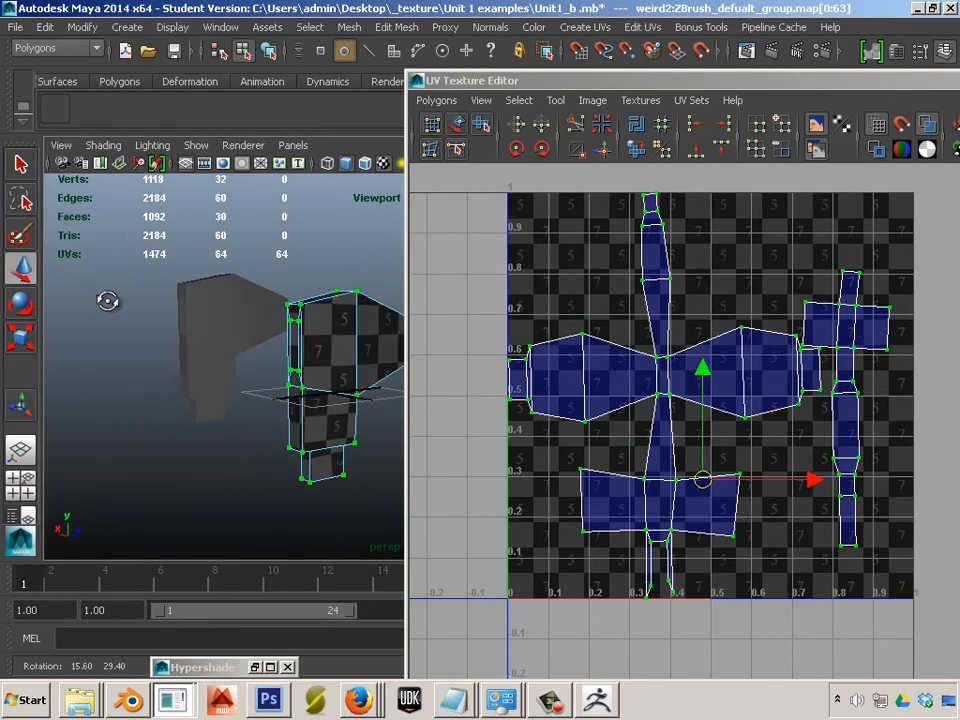
{"action": "right_click_drag", "start_coordinate": [107, 301], "coordinate": [339, 324], "text": "alt"}
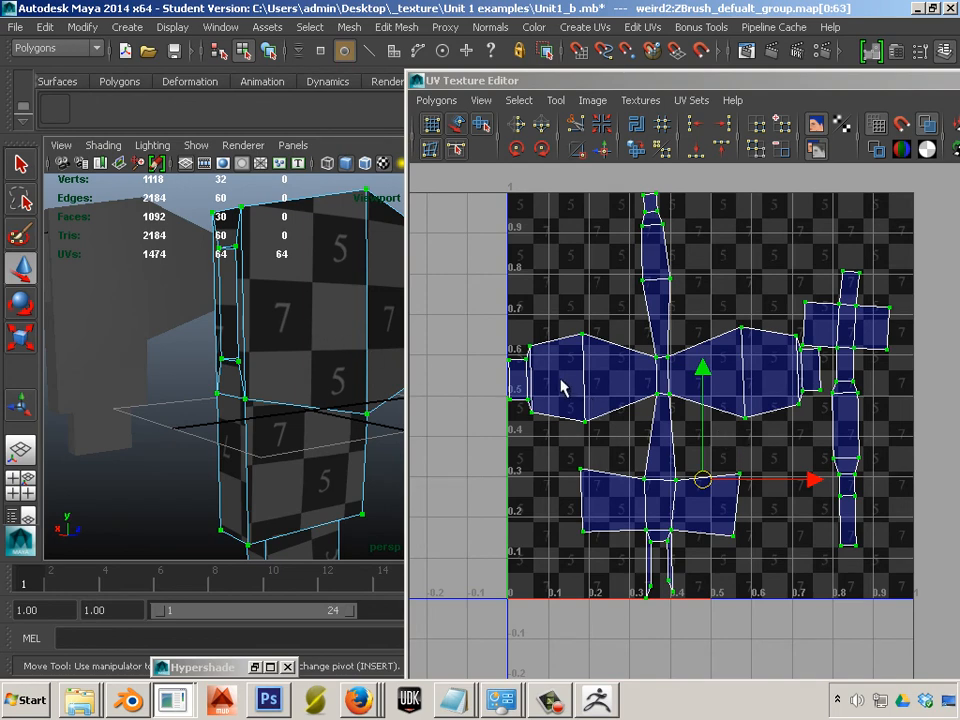
{"action": "middle_click_drag", "start_coordinate": [350, 336], "coordinate": [251, 341], "text": "alt"}
{"action": "left_click_drag", "start_coordinate": [251, 341], "coordinate": [272, 321], "text": "alt"}
{"action": "middle_click_drag", "start_coordinate": [272, 321], "coordinate": [313, 396], "text": "alt"}
{"action": "left_click_drag", "start_coordinate": [313, 396], "coordinate": [258, 404], "text": "alt"}
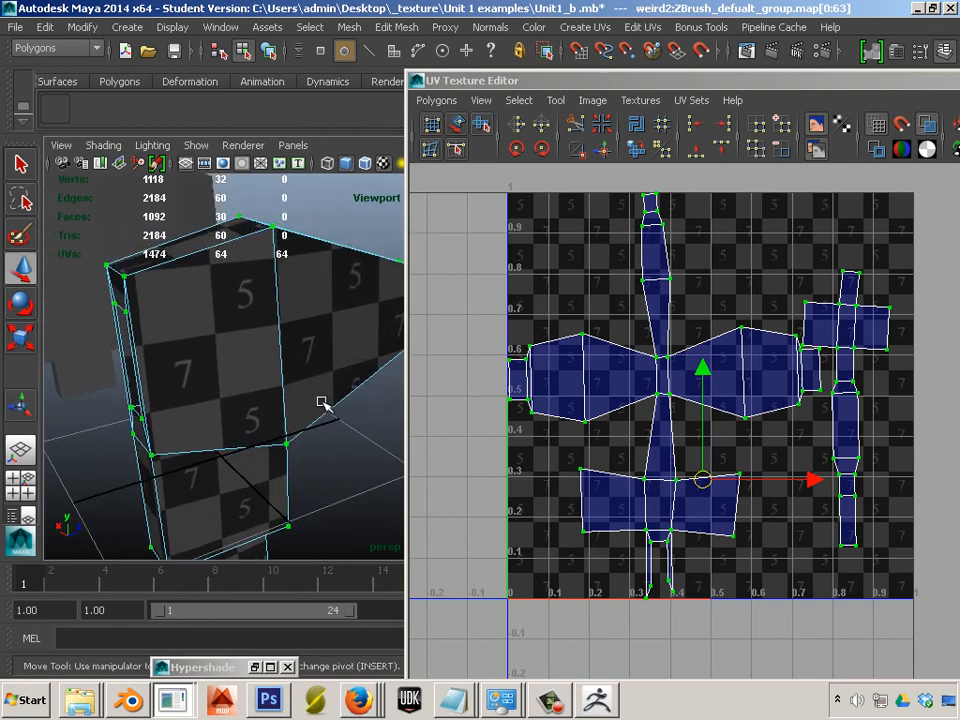
{"action": "left_click_drag", "start_coordinate": [322, 402], "coordinate": [380, 400], "text": "alt"}
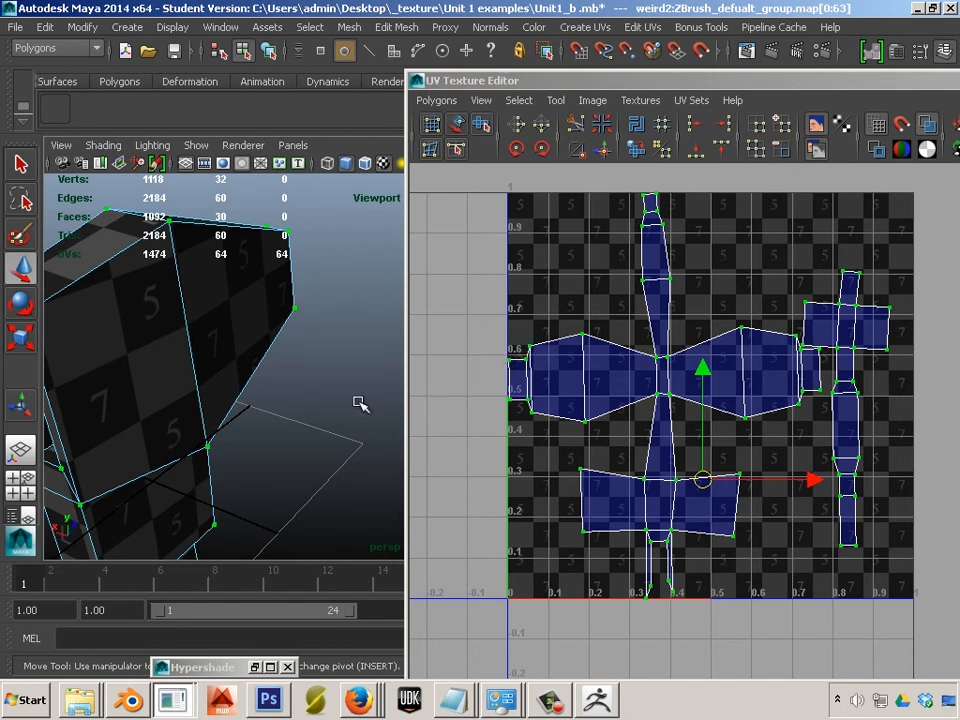
Return the mesh to object mode and inspect the checker pattern on its narrow front and broad side
{"action": "right_click_drag", "start_coordinate": [206, 341], "coordinate": [281, 250]}
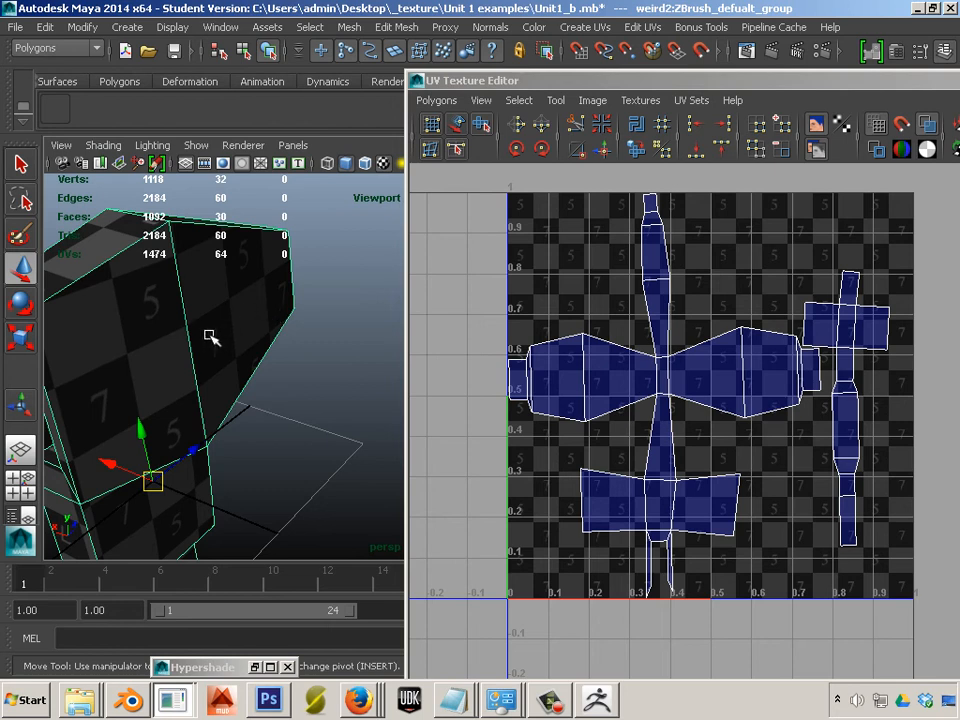
{"action": "right_click_drag", "start_coordinate": [316, 430], "coordinate": [146, 400], "text": "alt"}
{"action": "left_click_drag", "start_coordinate": [146, 400], "coordinate": [304, 423], "text": "alt"}
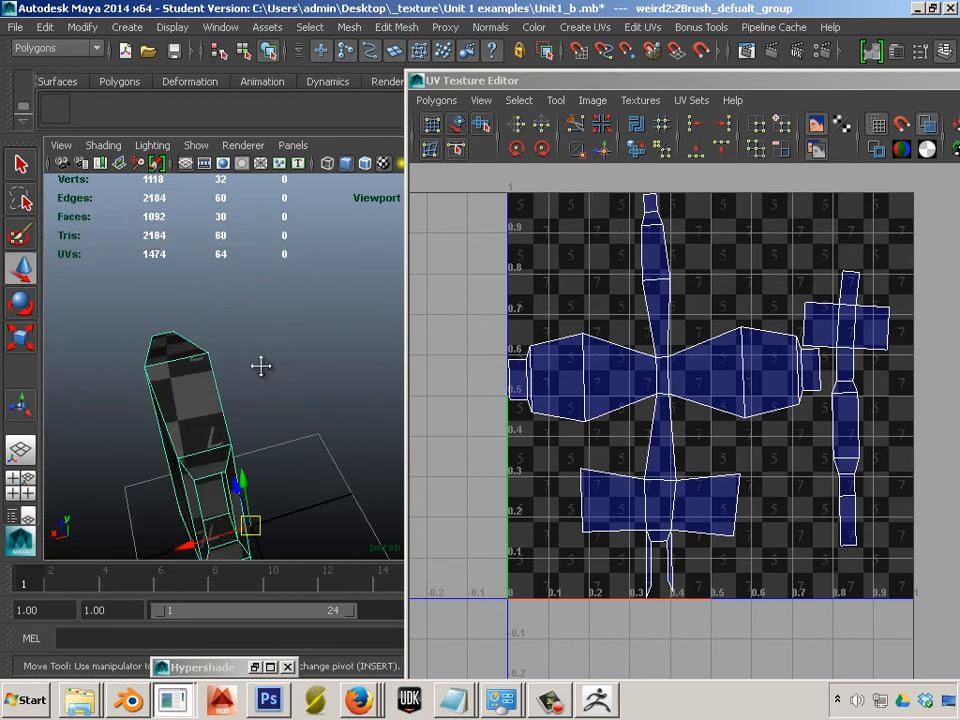
{"action": "middle_click_drag", "start_coordinate": [261, 366], "coordinate": [202, 296], "text": "alt"}
{"action": "left_click_drag", "start_coordinate": [202, 296], "coordinate": [302, 318], "text": "alt"}
{"action": "middle_click_drag", "start_coordinate": [241, 336], "coordinate": [256, 296], "text": "alt"}
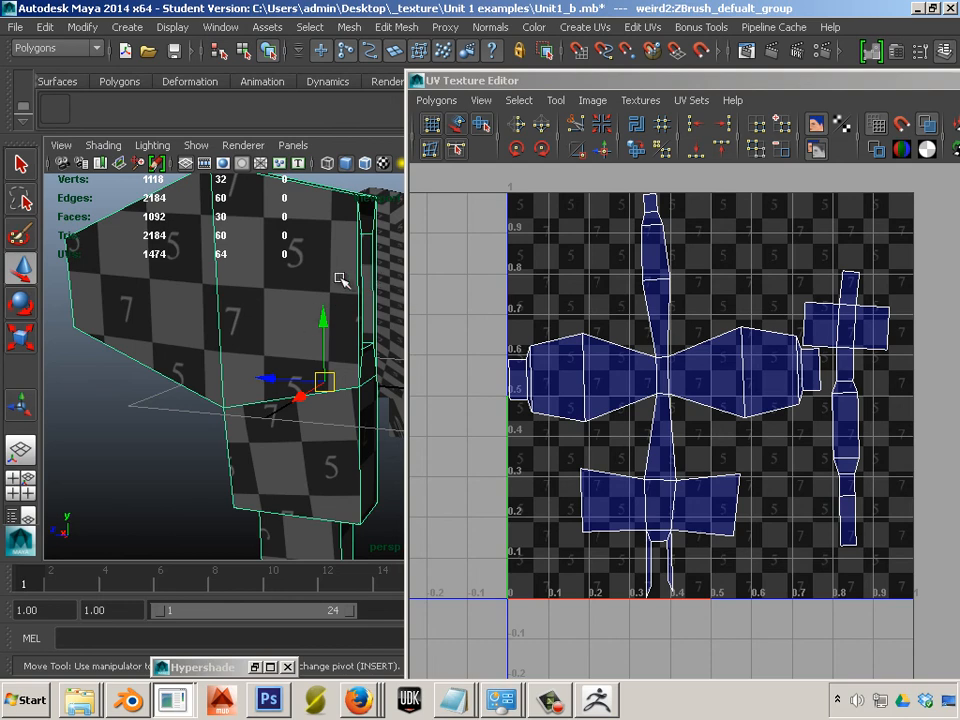
{"action": "left_click_drag", "start_coordinate": [346, 291], "coordinate": [231, 338], "text": "alt"}
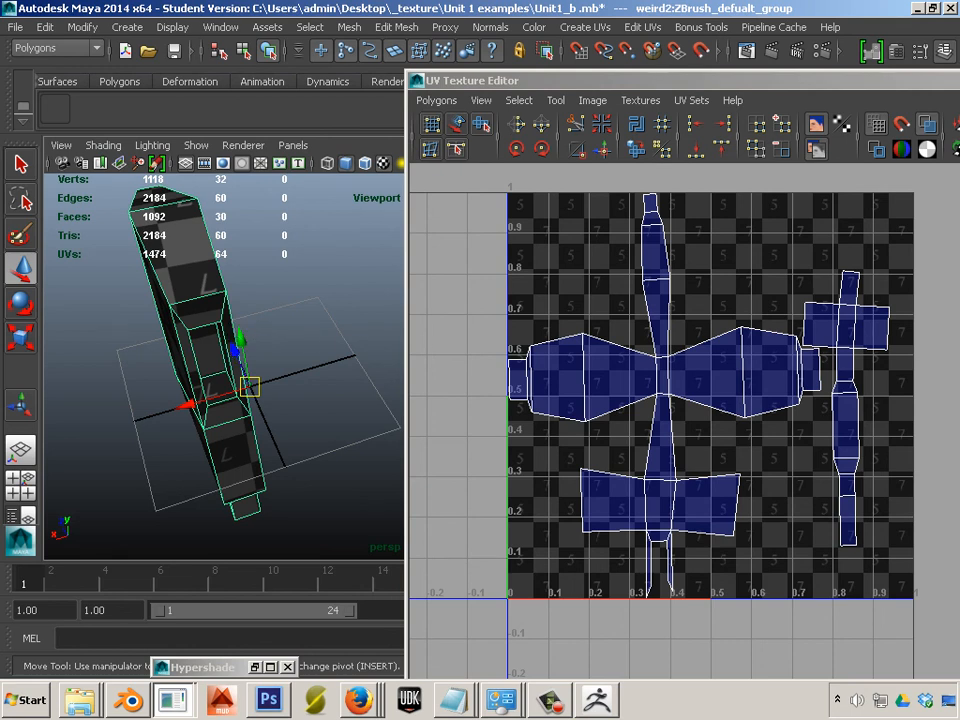
{"action": "key", "text": "alt+Tab"}
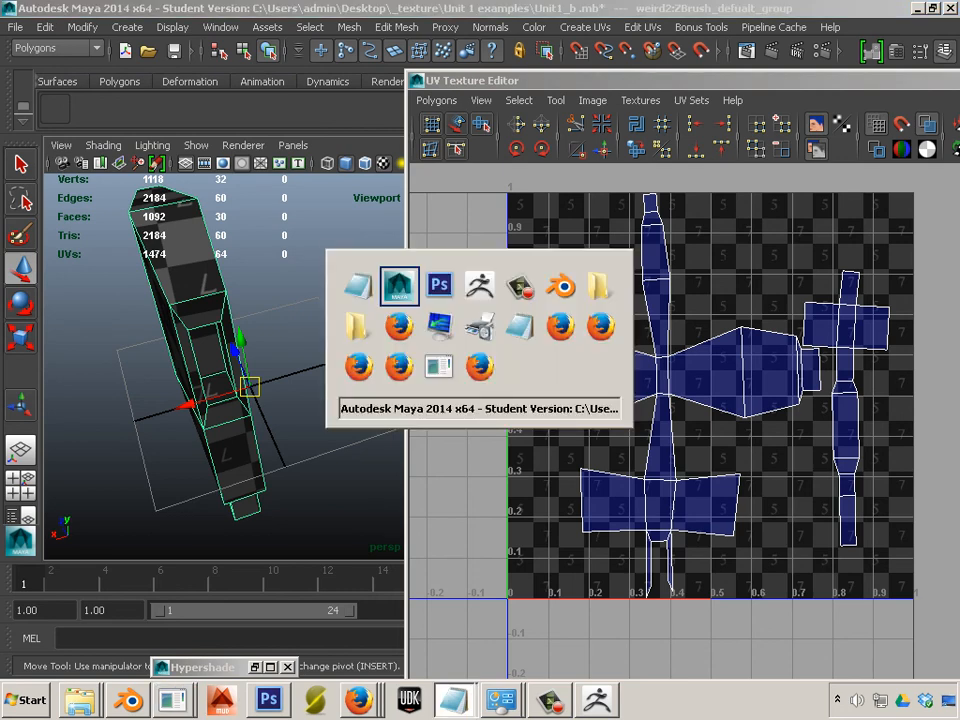
{"action": "key", "text": "alt+Tab"}
{"action": "key", "text": "alt+Tab"}
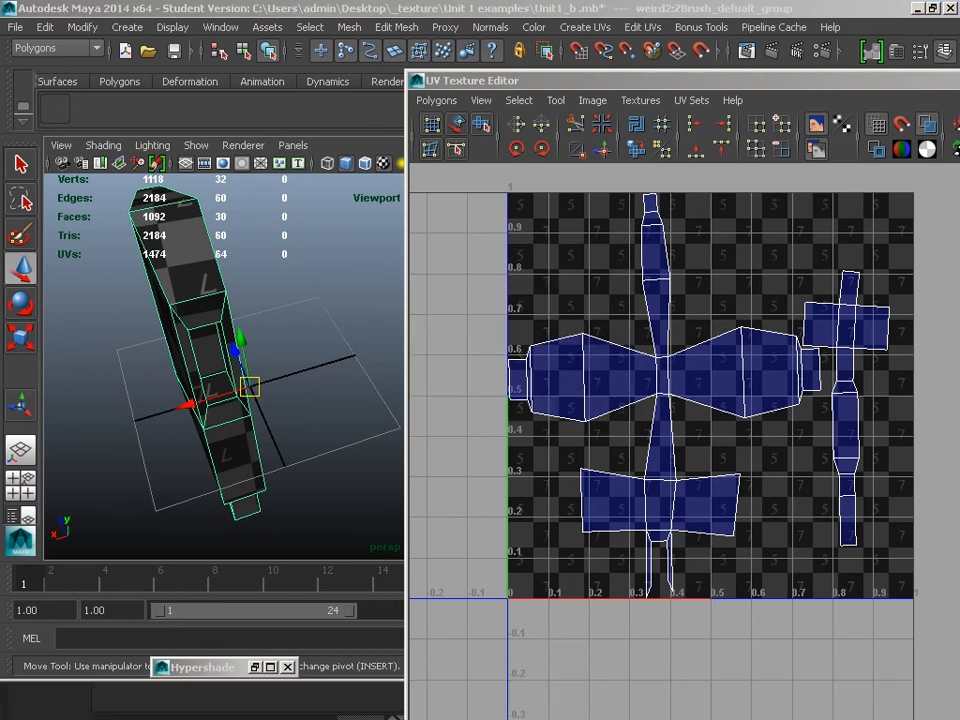